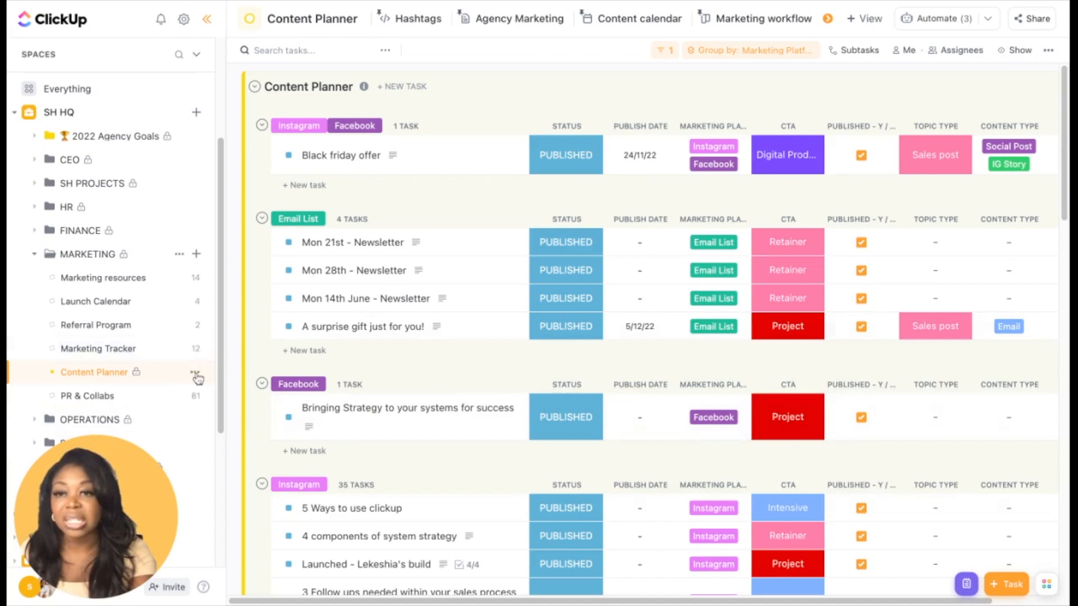
{"action": "left_click", "coordinate": [198, 376]}
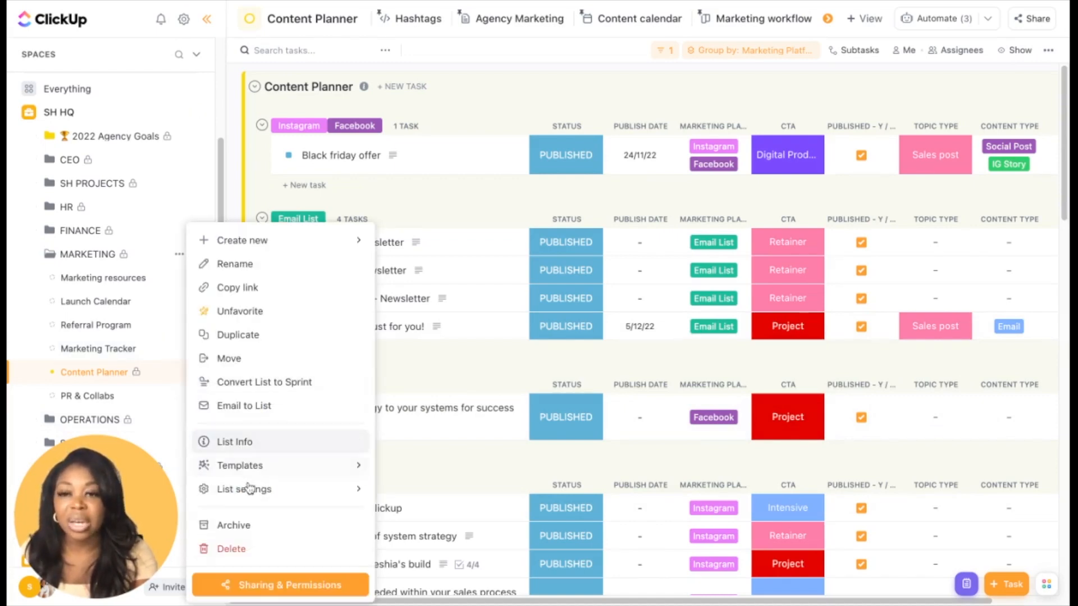
{"action": "mouse_move", "coordinate": [248, 493]}
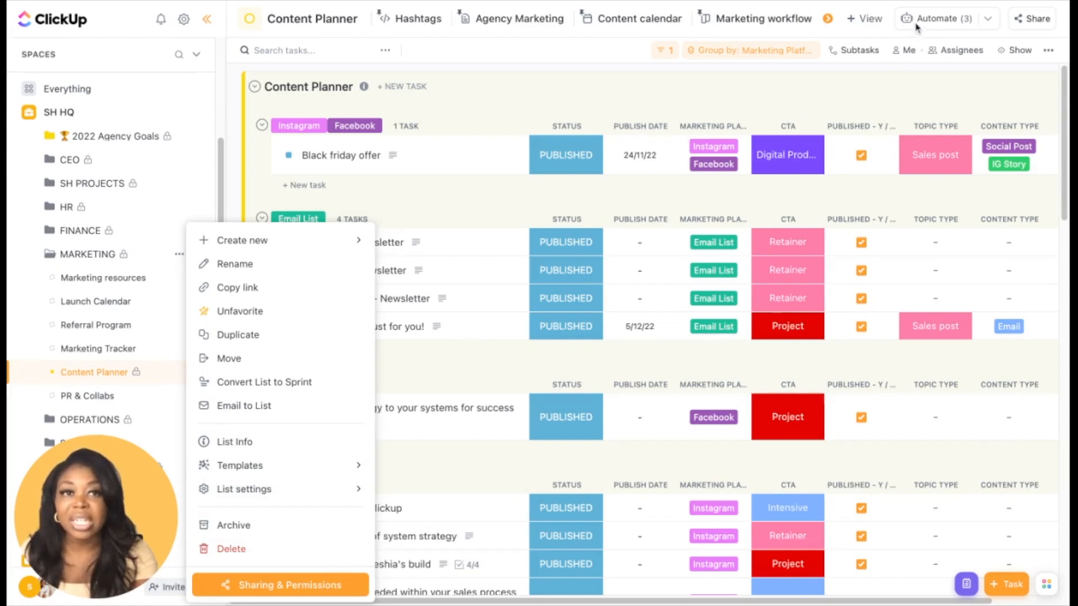
{"action": "key", "text": "Escape"}
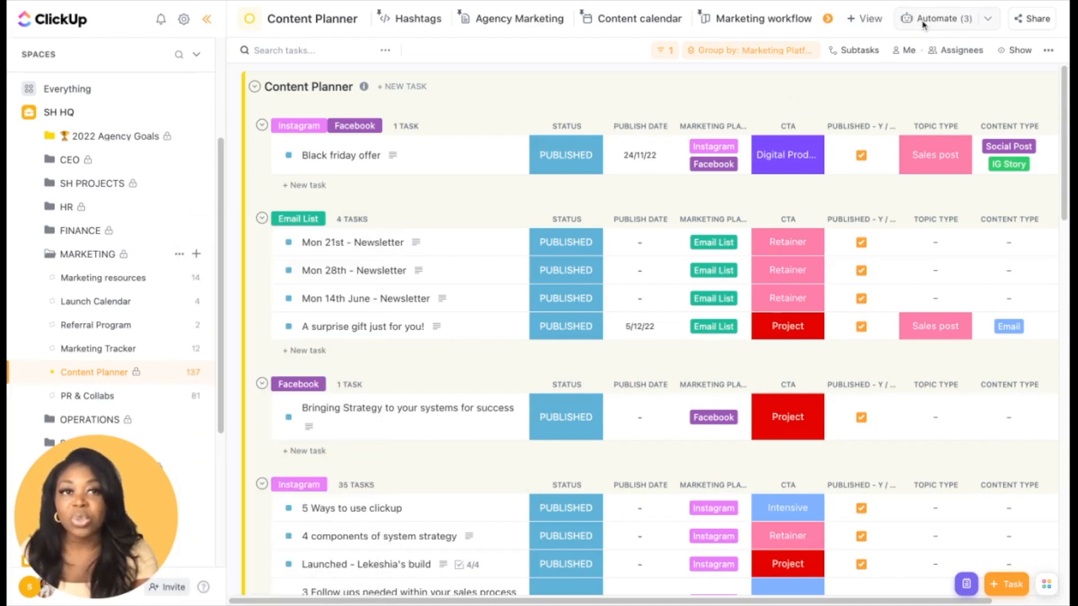
Open the active automations of the Content Planner list and review each automation's trigger and action
{"action": "left_click", "coordinate": [922, 25]}
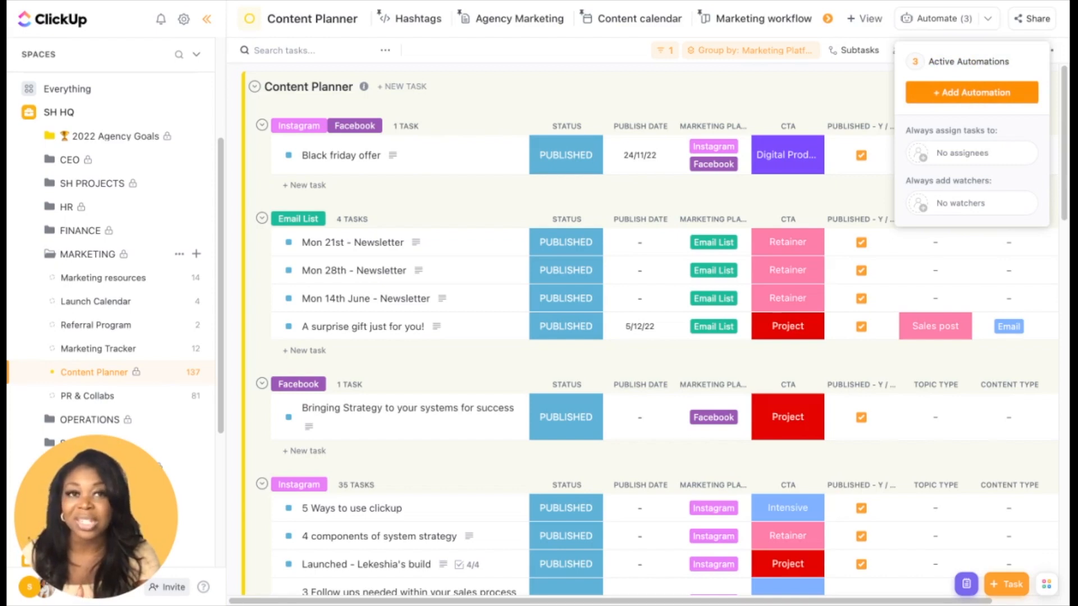
{"action": "left_click", "coordinate": [967, 67]}
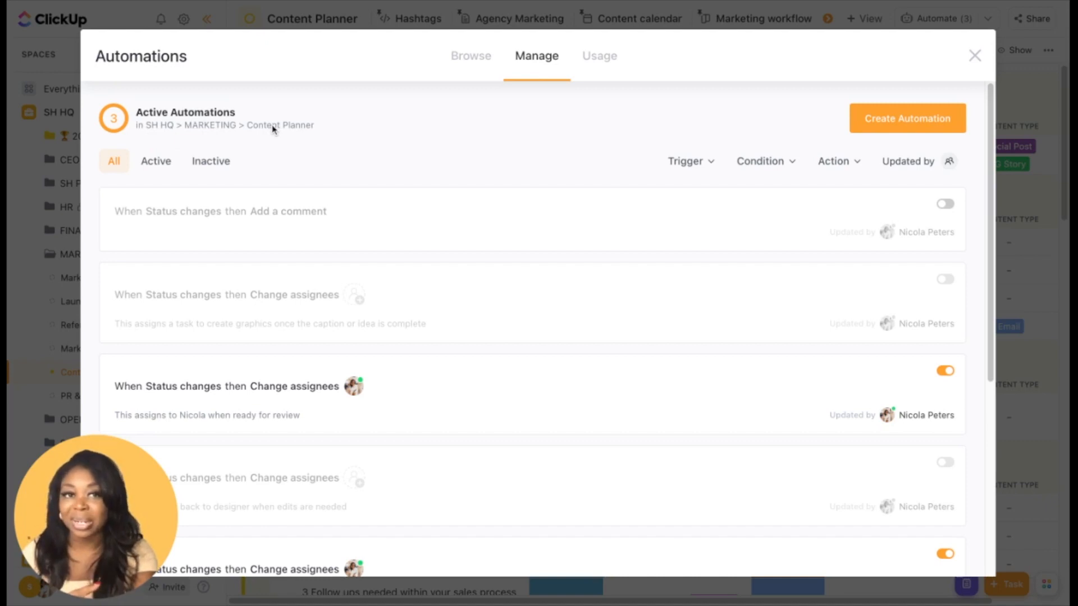
{"action": "scroll", "coordinate": [481, 283], "scroll_direction": "down", "scroll_amount": 1}
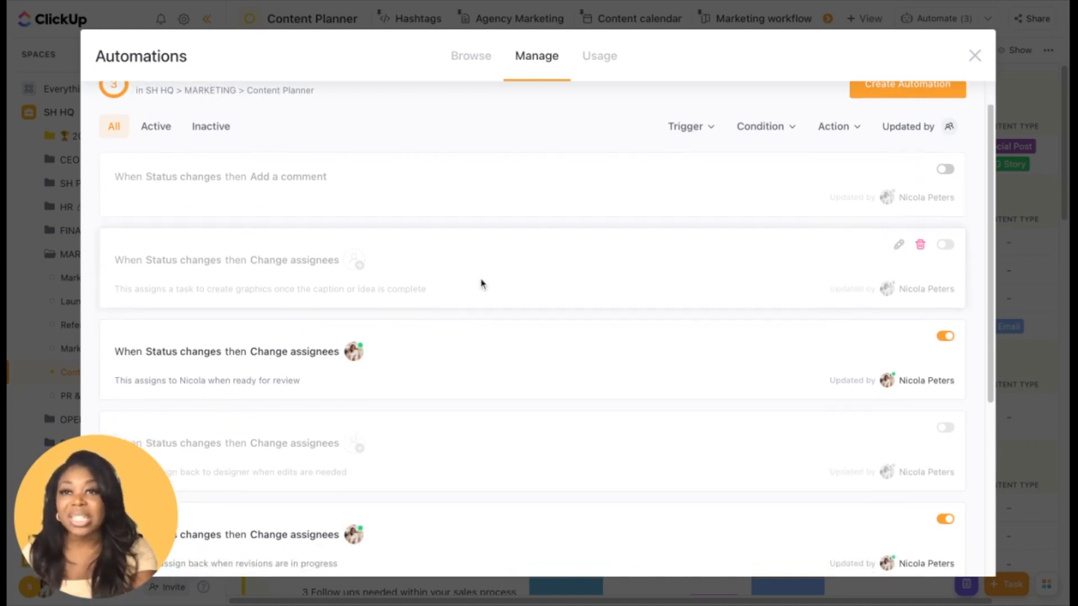
{"action": "scroll", "coordinate": [481, 283], "scroll_direction": "down", "scroll_amount": 1}
{"action": "scroll", "coordinate": [481, 284], "scroll_direction": "up", "scroll_amount": 1}
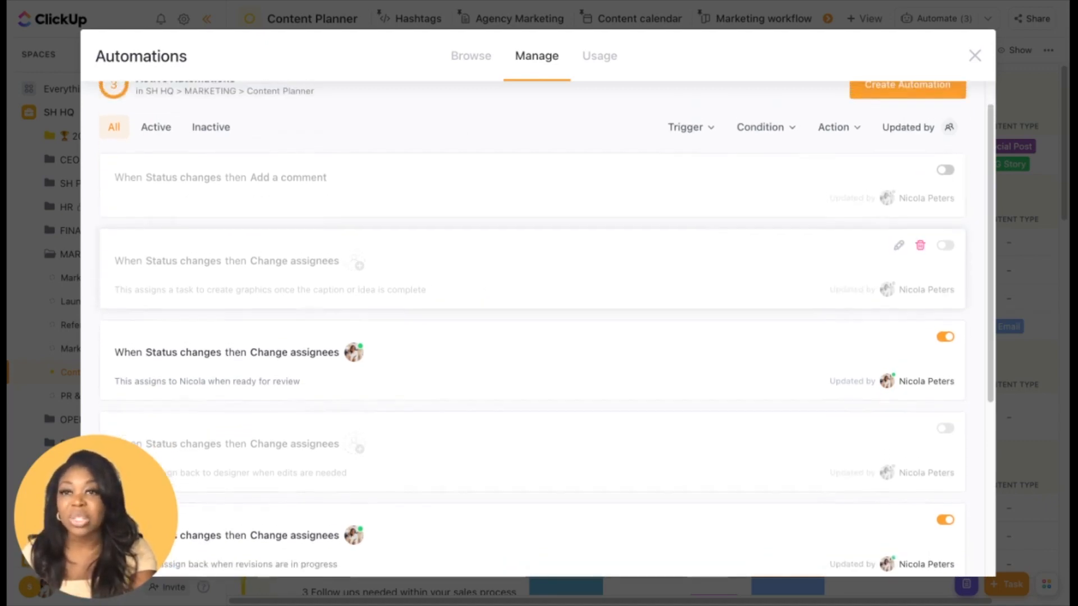
{"action": "scroll", "coordinate": [505, 269], "scroll_direction": "down", "scroll_amount": 5}
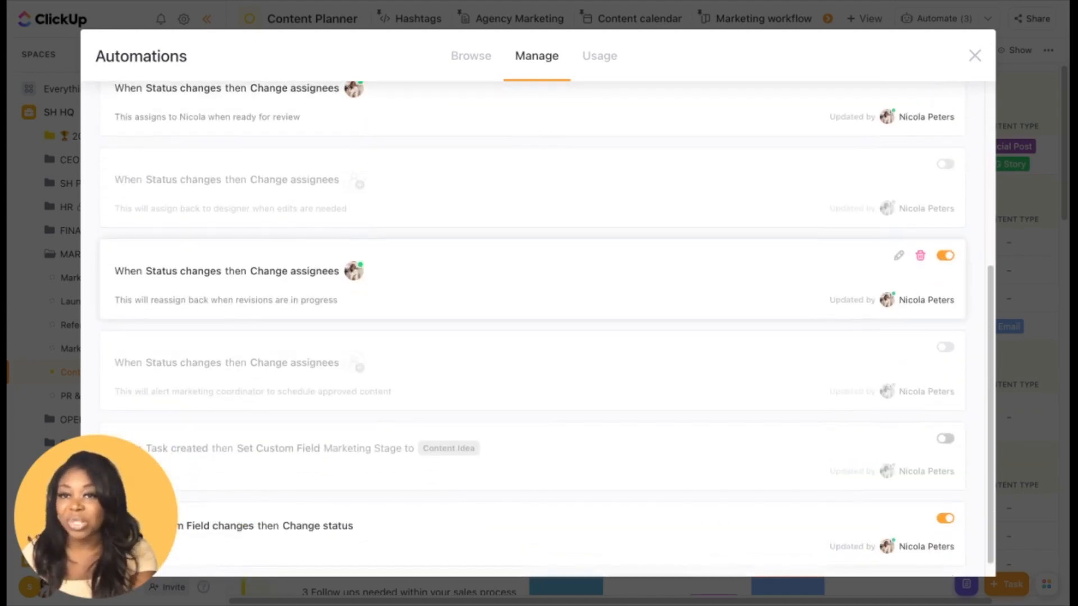
{"action": "scroll", "coordinate": [310, 322], "scroll_direction": "up", "scroll_amount": 2}
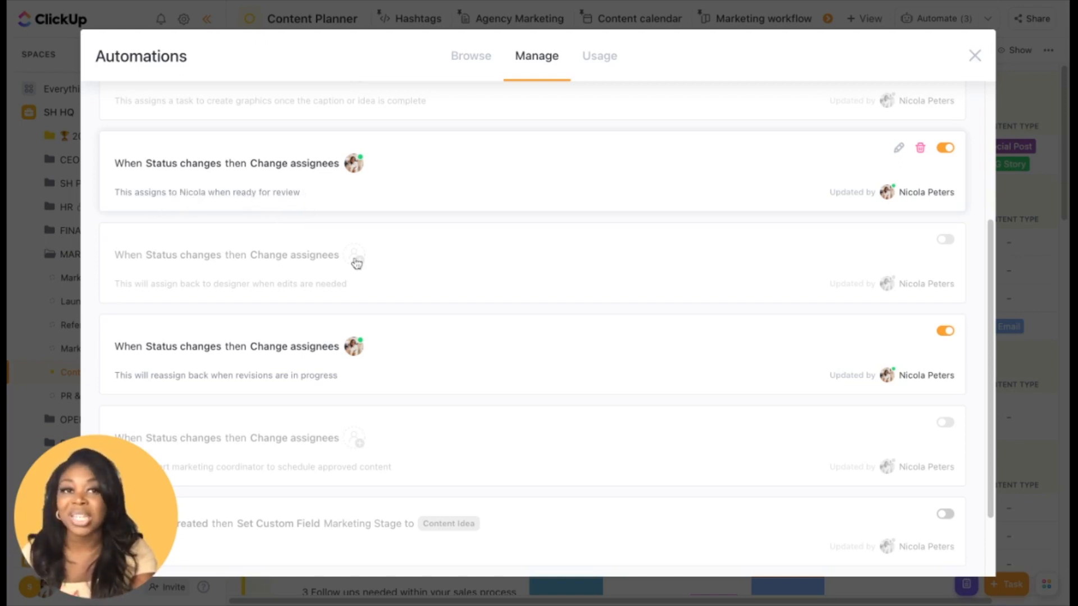
{"action": "scroll", "coordinate": [356, 262], "scroll_direction": "up", "scroll_amount": 3}
{"action": "scroll", "coordinate": [356, 262], "scroll_direction": "up", "scroll_amount": 2}
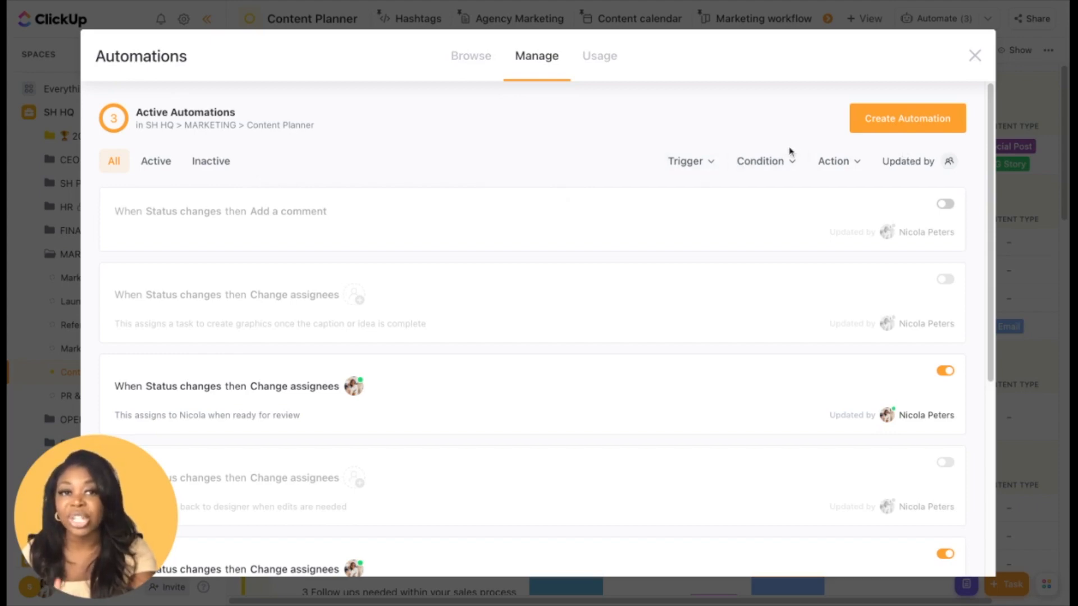
Filter the Content Planner automations to the inactive ones, and check the workspace's automation usage
{"action": "left_click", "coordinate": [221, 169]}
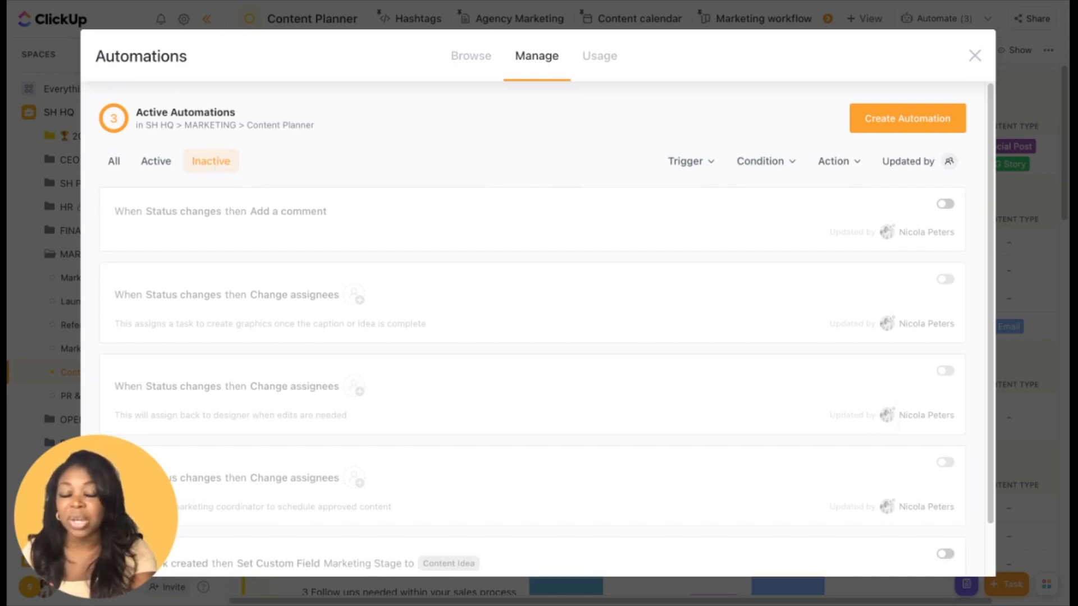
{"action": "left_click", "coordinate": [602, 60]}
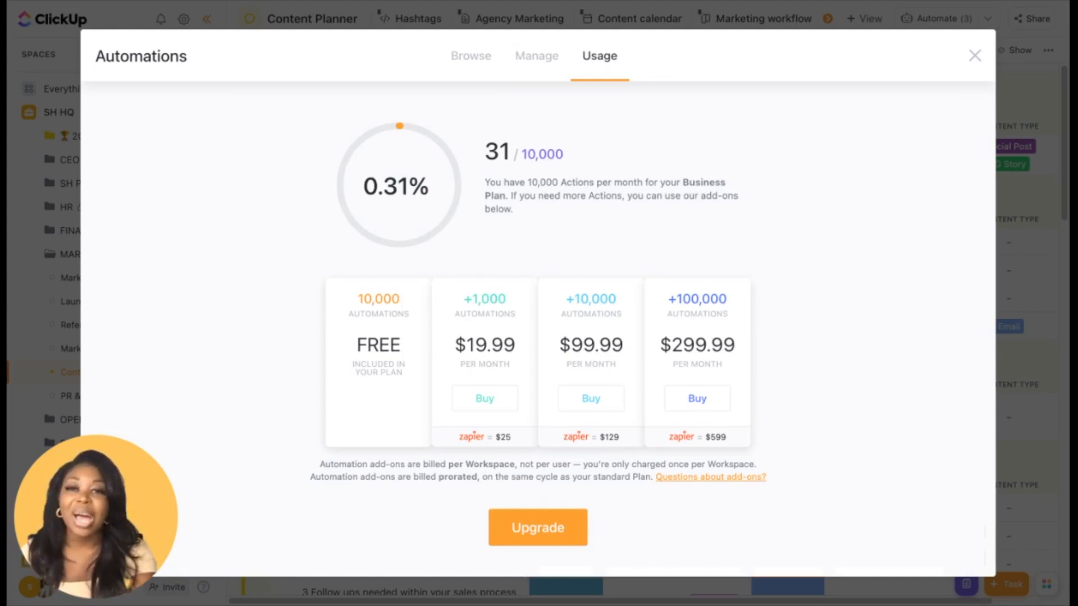
Browse the automation builder and review the available triggers for the When condition
{"action": "left_click", "coordinate": [485, 65]}
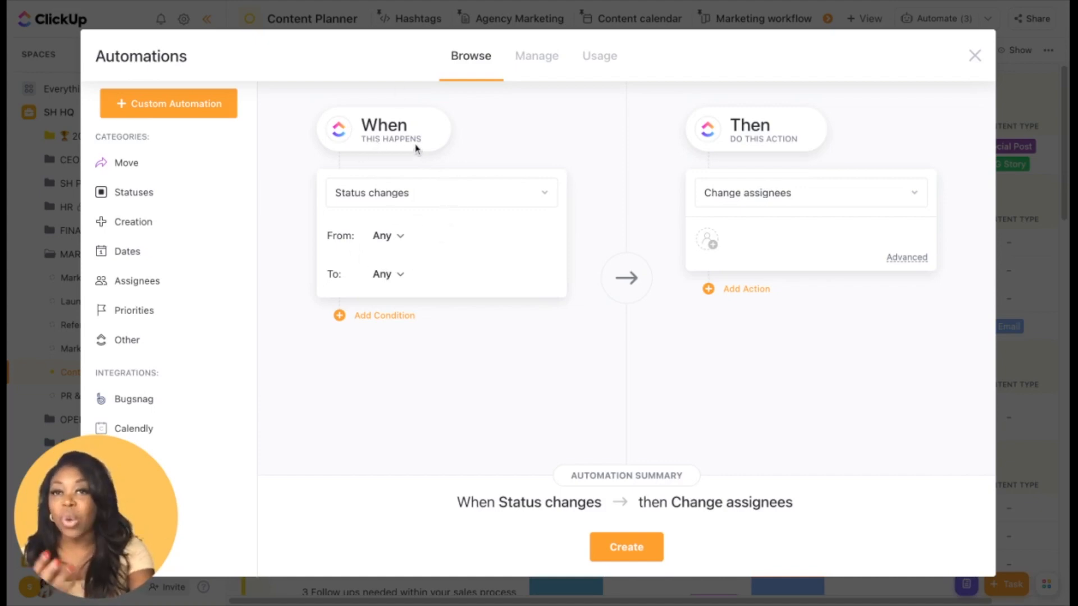
{"action": "left_click", "coordinate": [399, 199]}
{"action": "scroll", "coordinate": [409, 385], "scroll_direction": "down", "scroll_amount": 2}
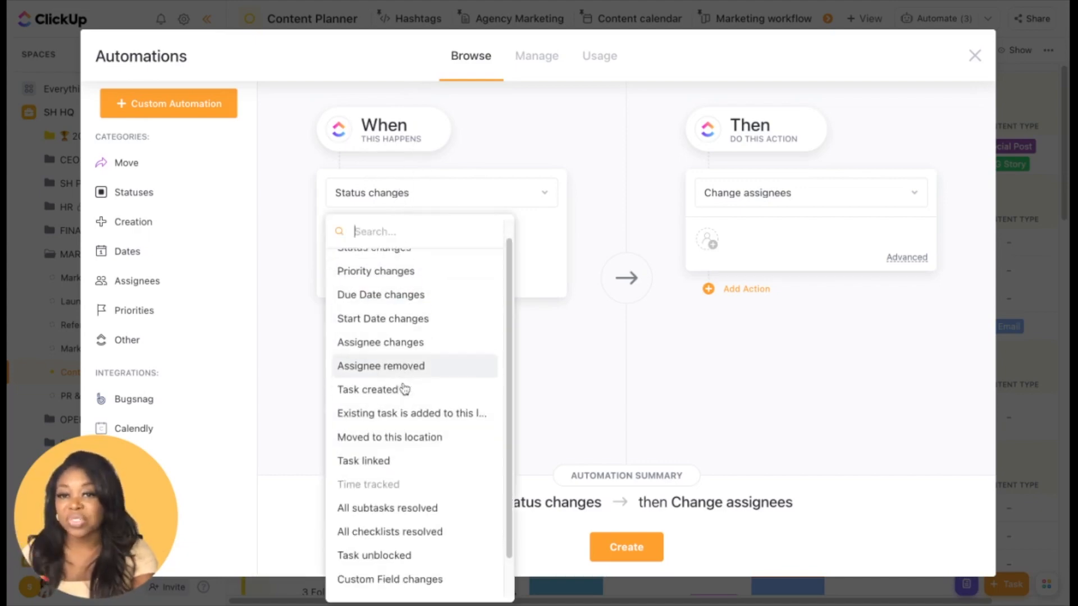
{"action": "scroll", "coordinate": [404, 378], "scroll_direction": "up", "scroll_amount": 2}
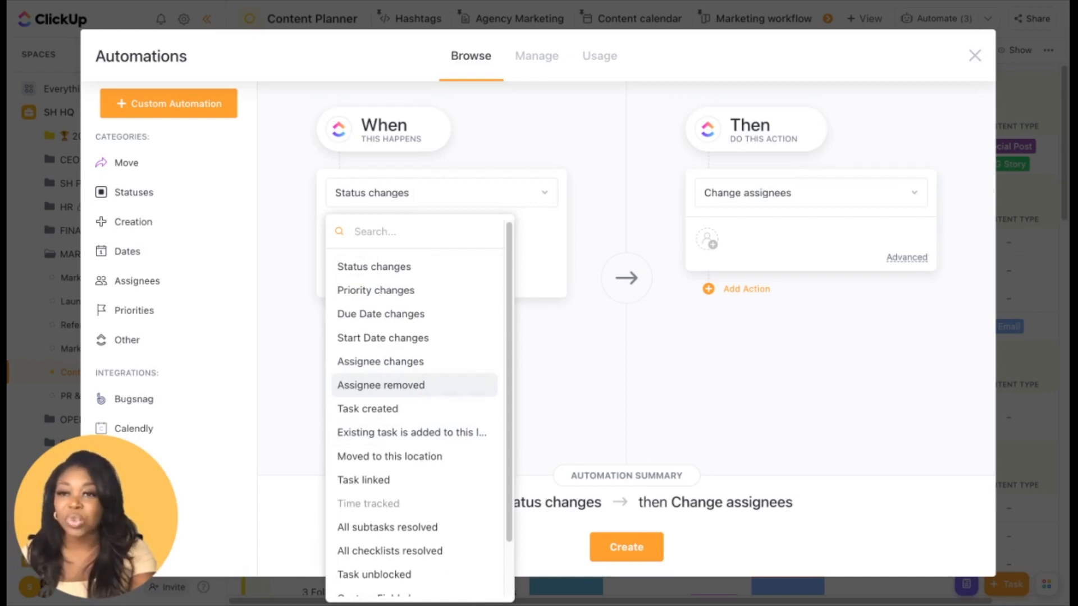
{"action": "left_click", "coordinate": [605, 186]}
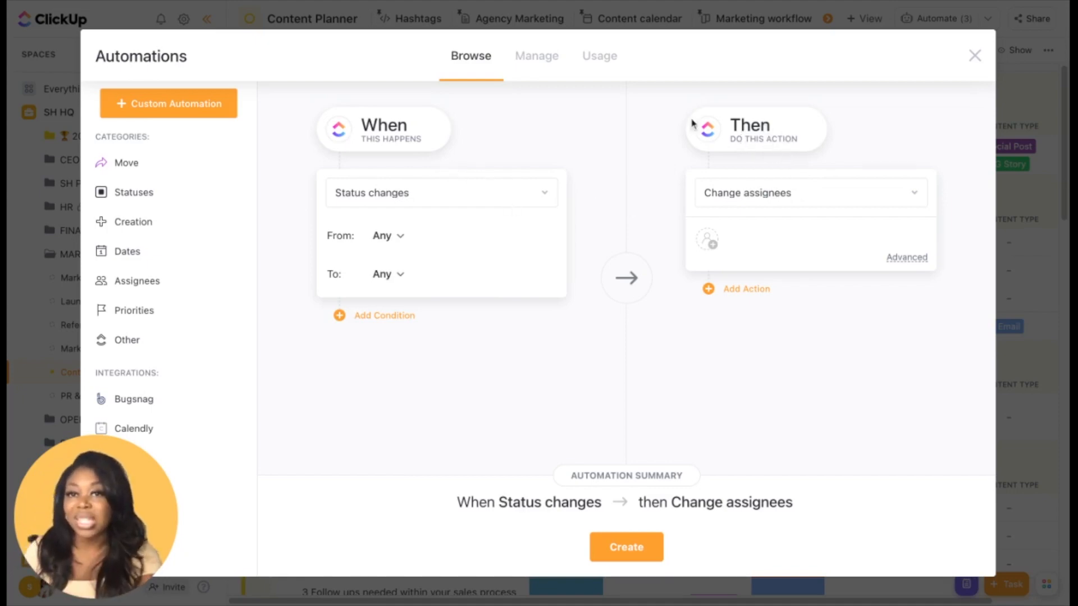
Review the available actions for the Then part of the automation
{"action": "left_click", "coordinate": [823, 193]}
{"action": "scroll", "coordinate": [772, 335], "scroll_direction": "down", "scroll_amount": 3}
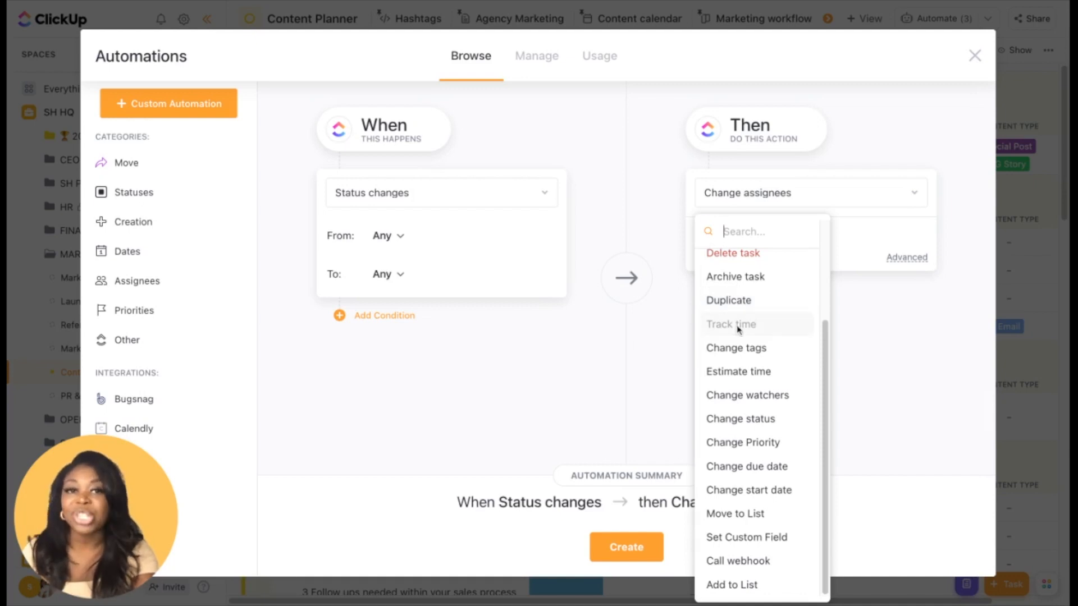
{"action": "left_click", "coordinate": [638, 362]}
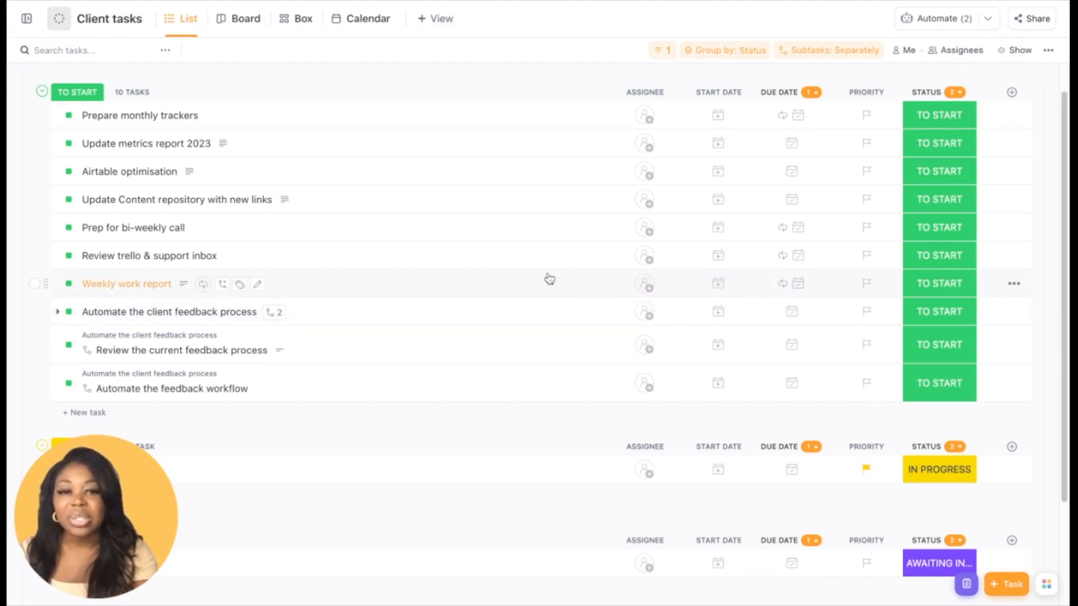
Look through the Client tasks list across its To Start, In Progress and Awaiting Info groups
{"action": "scroll", "coordinate": [549, 279], "scroll_direction": "down", "scroll_amount": 2}
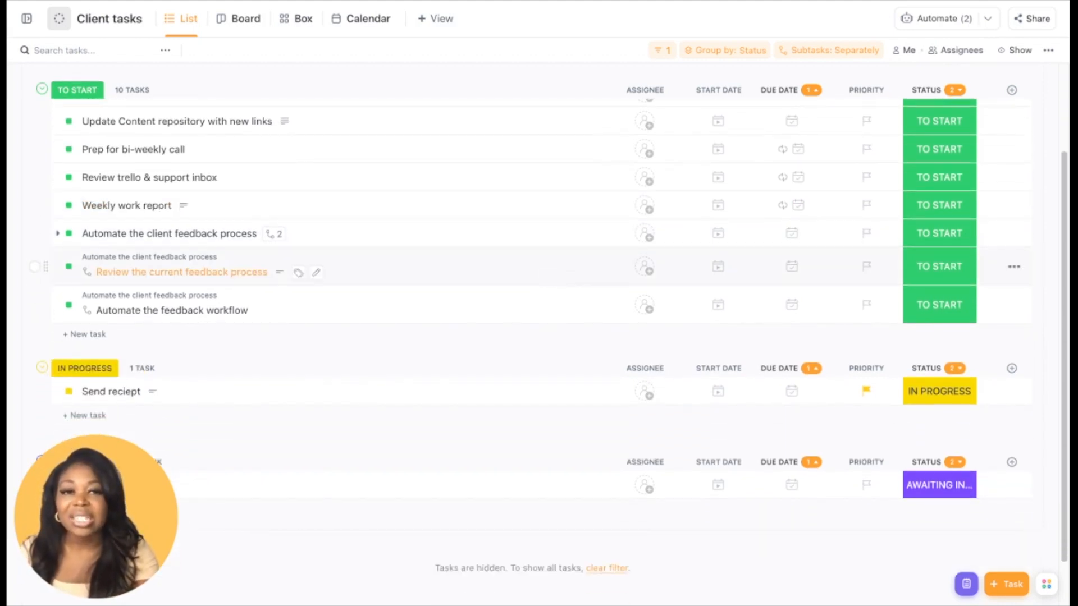
{"action": "scroll", "coordinate": [540, 264], "scroll_direction": "up", "scroll_amount": 3}
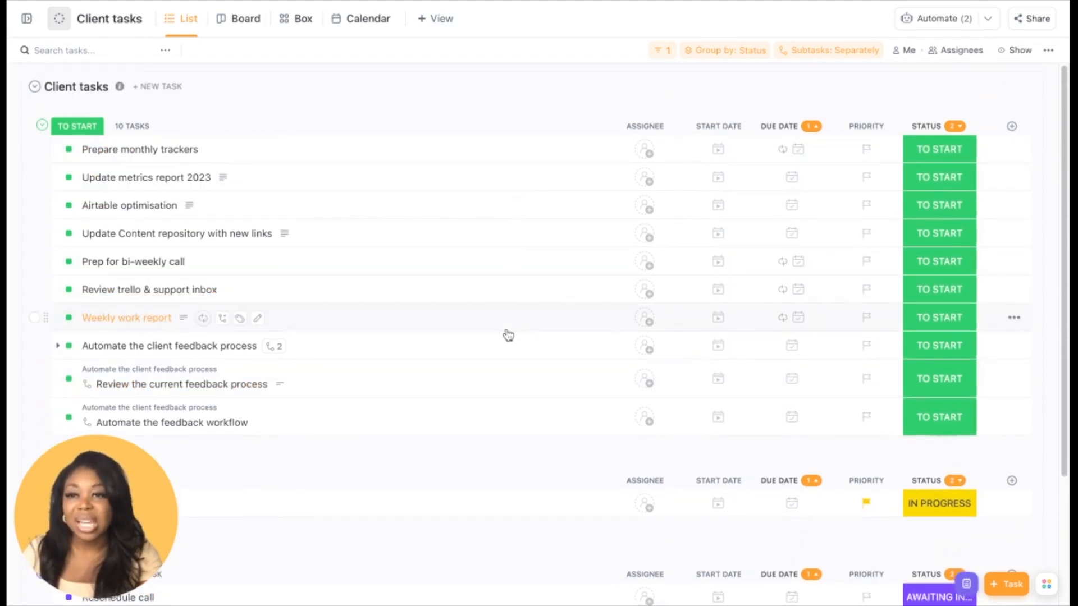
{"action": "scroll", "coordinate": [508, 335], "scroll_direction": "down", "scroll_amount": 3}
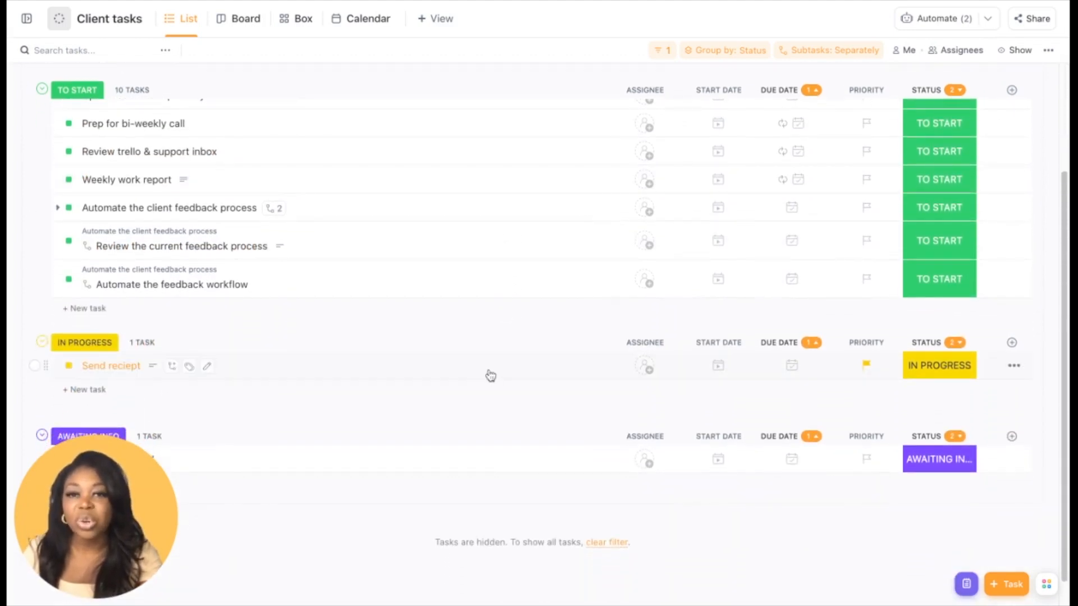
{"action": "scroll", "coordinate": [469, 451], "scroll_direction": "down", "scroll_amount": 1}
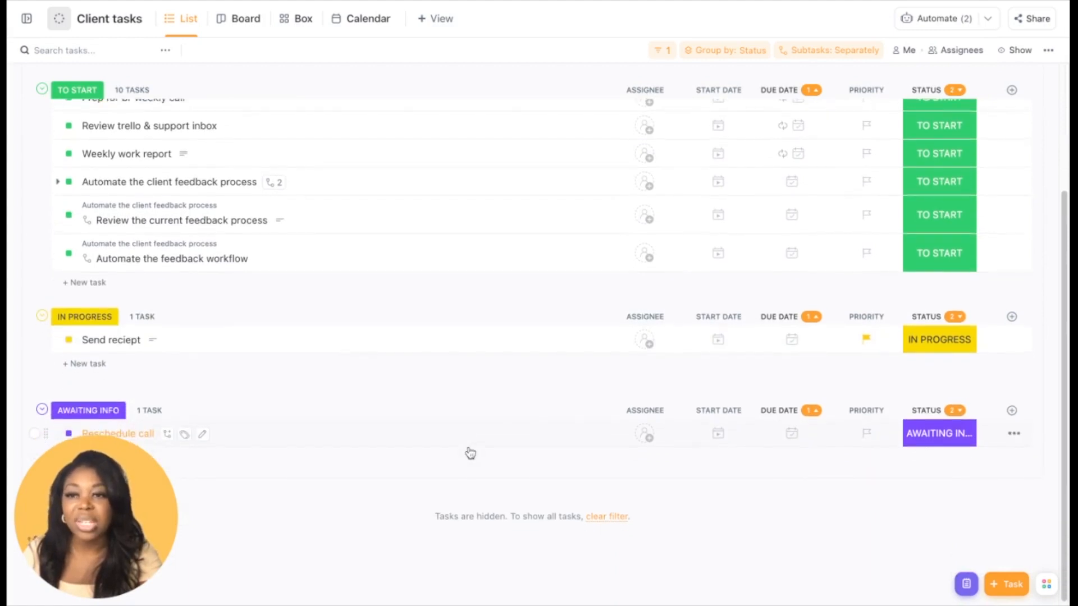
{"action": "scroll", "coordinate": [471, 452], "scroll_direction": "up", "scroll_amount": 3}
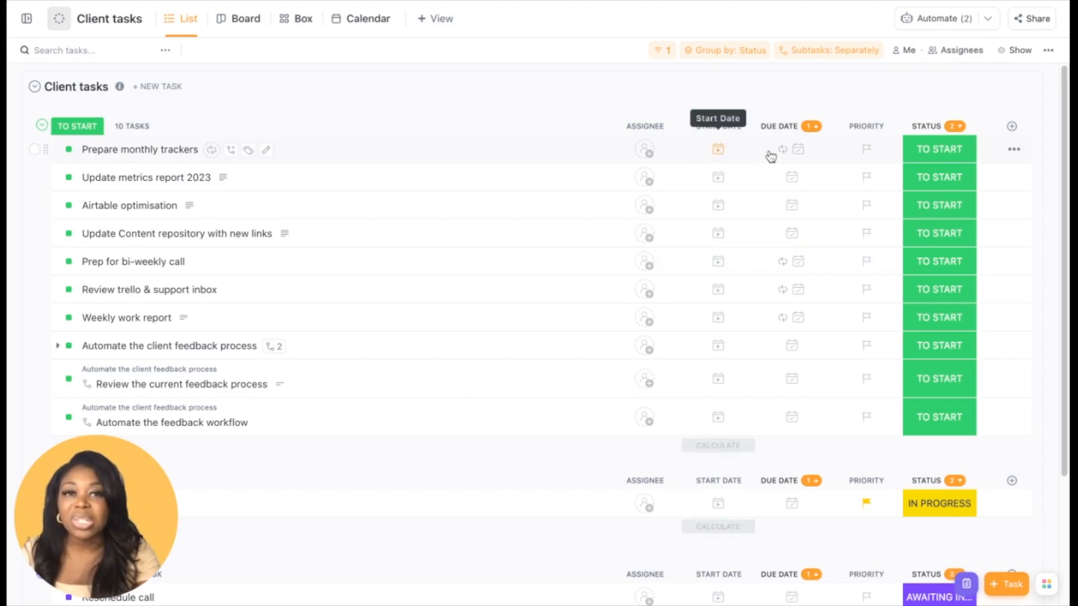
Open the Client tasks automation triggered when the start date arrives, examine its status and comment actions, and close it without saving
{"action": "left_click", "coordinate": [929, 22]}
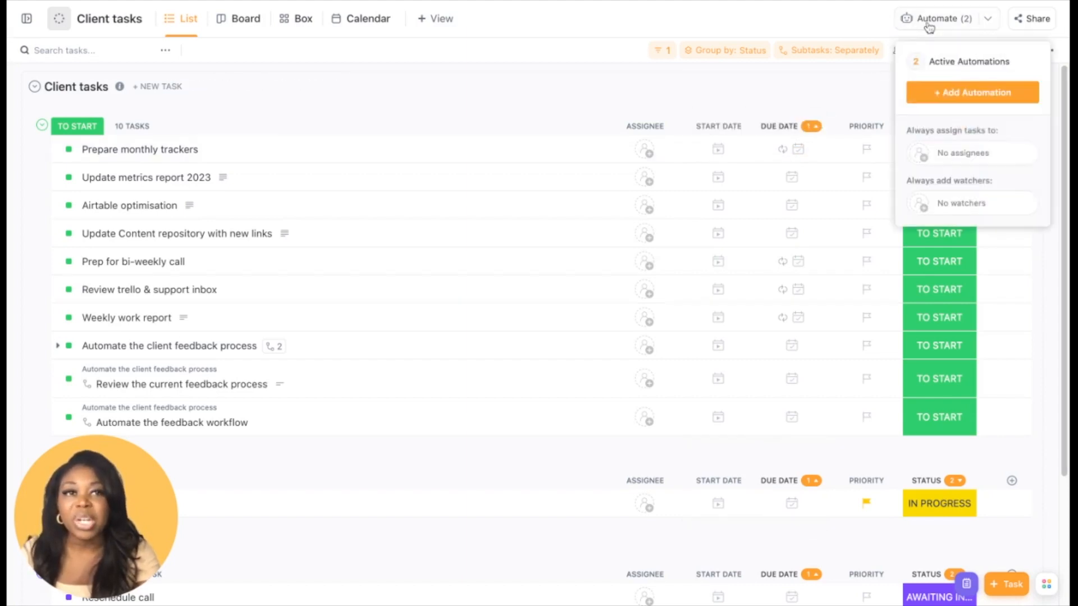
{"action": "left_click", "coordinate": [950, 65]}
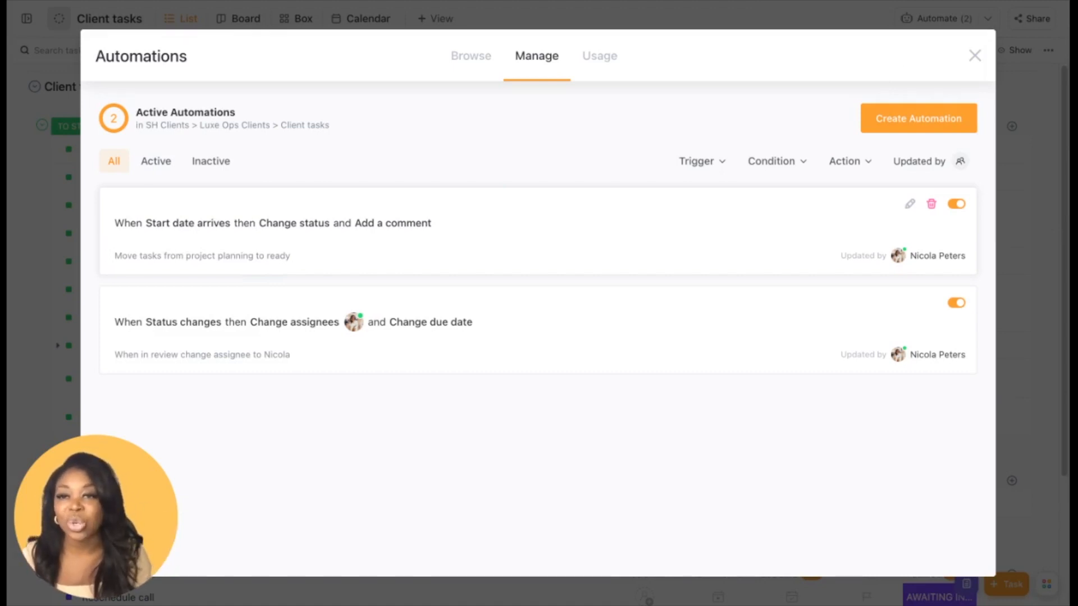
{"action": "left_click", "coordinate": [909, 205]}
{"action": "scroll", "coordinate": [786, 261], "scroll_direction": "down", "scroll_amount": 2}
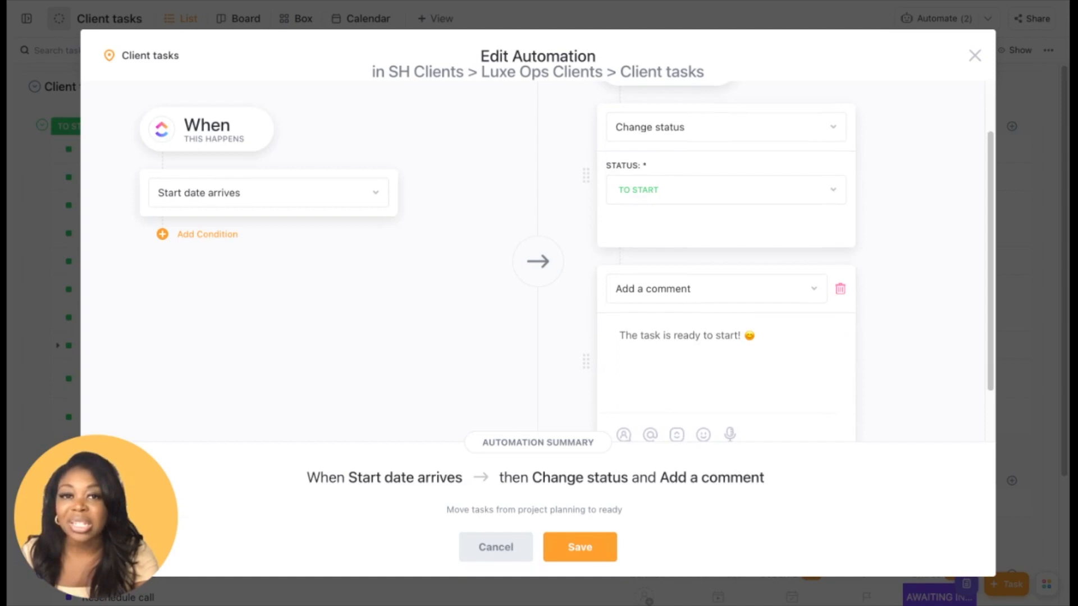
{"action": "scroll", "coordinate": [774, 323], "scroll_direction": "down", "scroll_amount": 2}
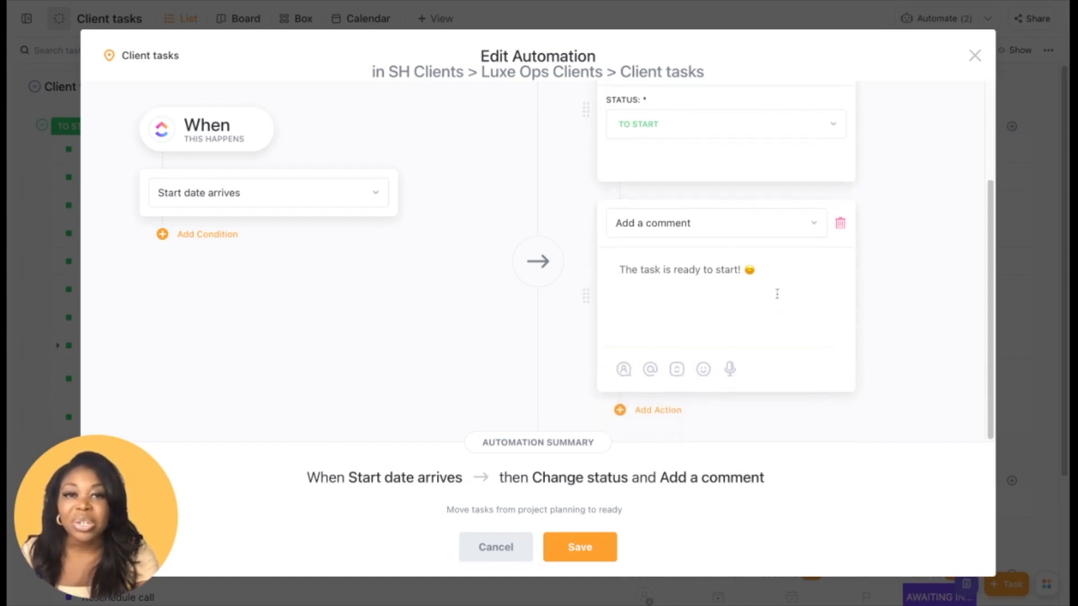
{"action": "scroll", "coordinate": [777, 294], "scroll_direction": "up", "scroll_amount": 2}
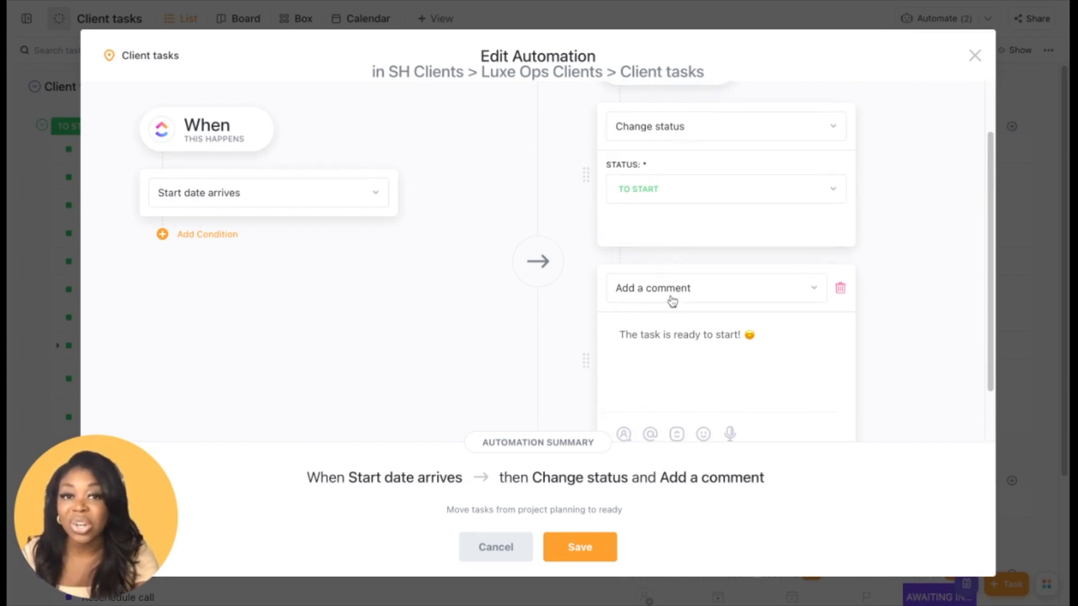
{"action": "scroll", "coordinate": [673, 301], "scroll_direction": "down", "scroll_amount": 1}
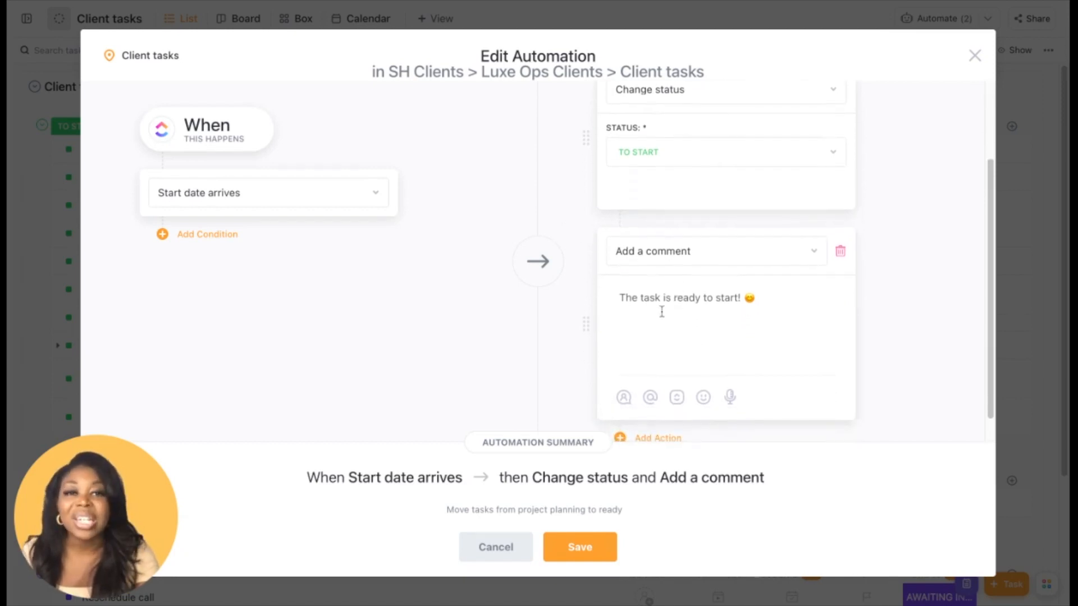
{"action": "left_click", "coordinate": [690, 316]}
{"action": "scroll", "coordinate": [749, 361], "scroll_direction": "down", "scroll_amount": 1}
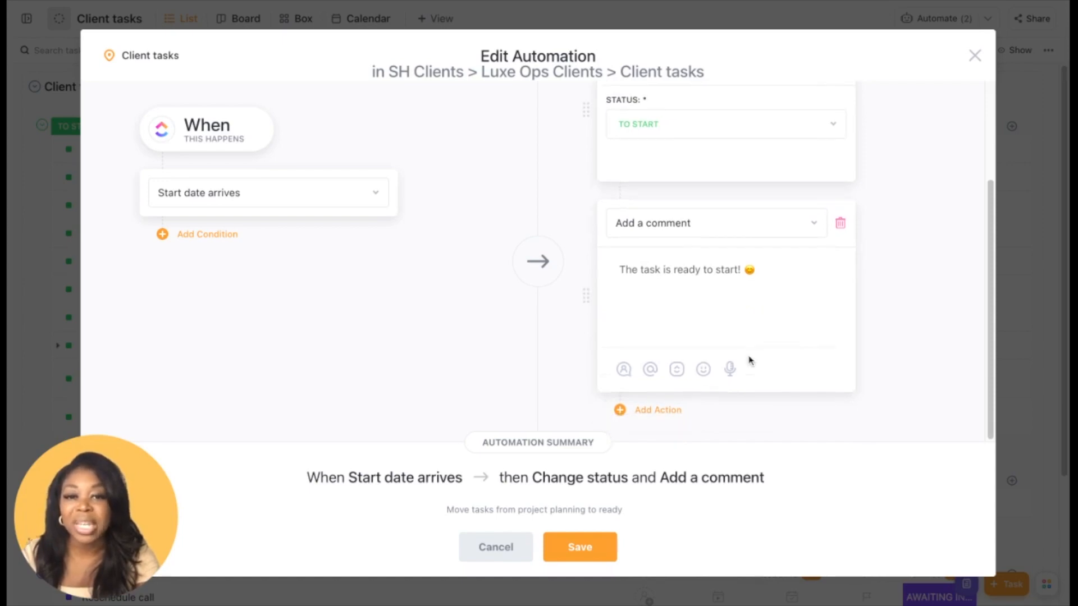
{"action": "left_click", "coordinate": [975, 55]}
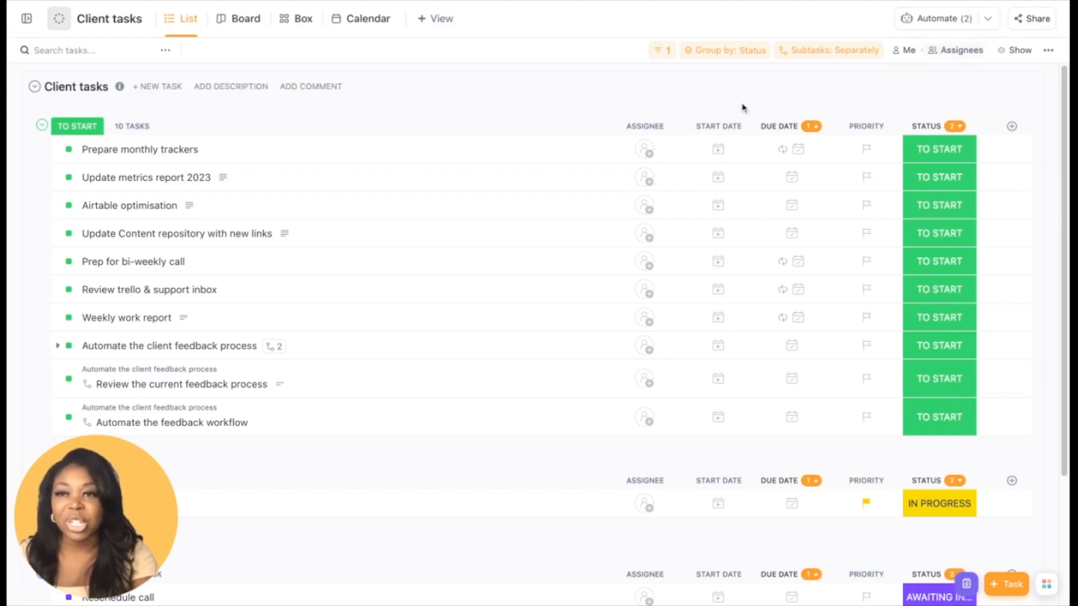
Change the status of the Prepare monthly trackers task to Project Planning
{"action": "left_click", "coordinate": [68, 150]}
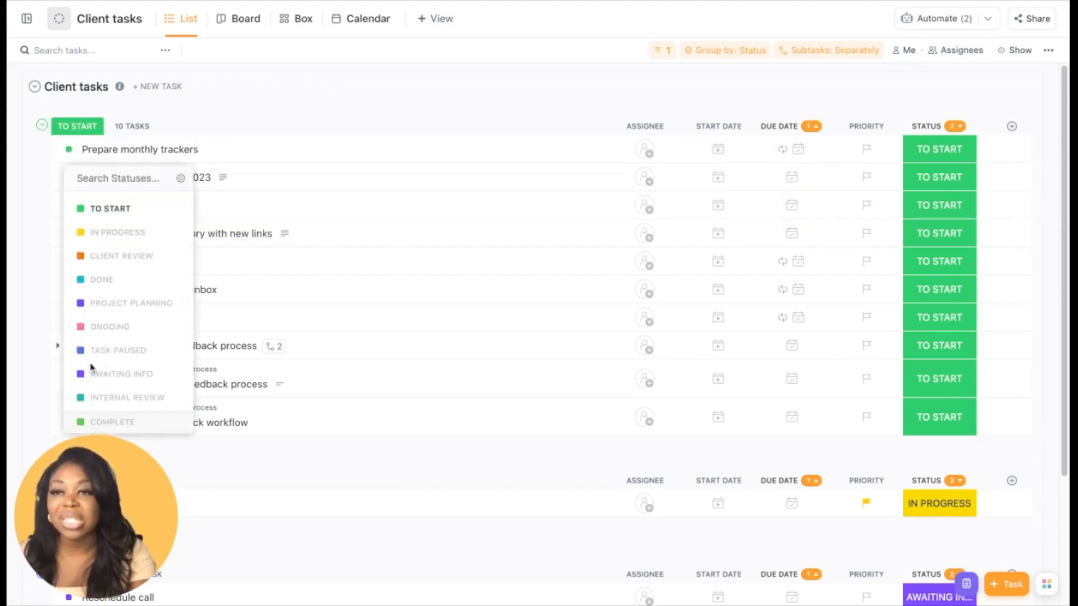
{"action": "left_click", "coordinate": [117, 311]}
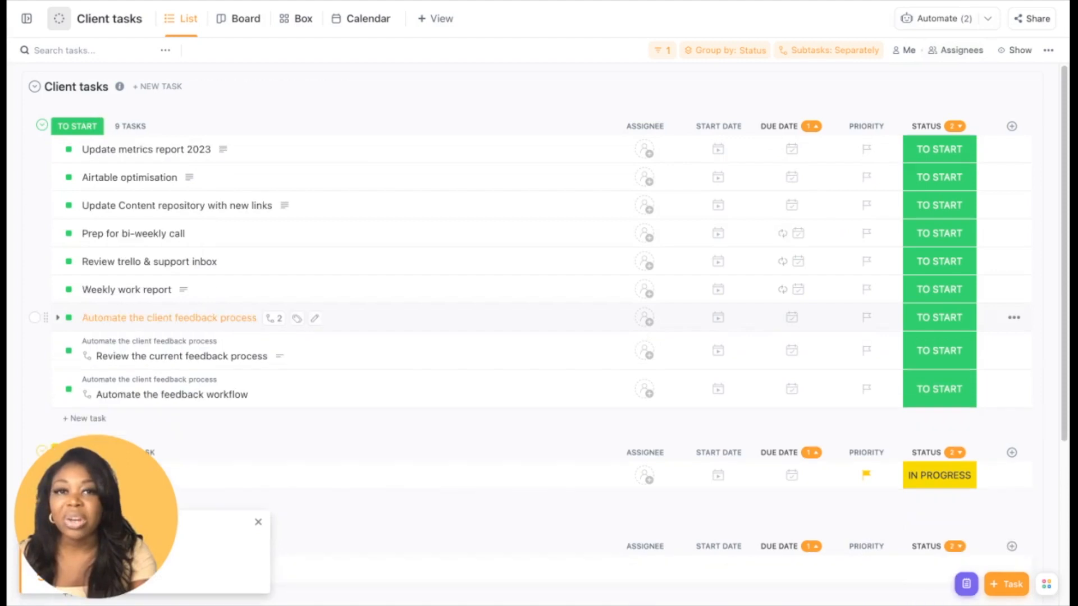
Set the Prepare monthly trackers task's start date to 30 January 2023 and its due date to 1 February 2023
{"action": "scroll", "coordinate": [415, 314], "scroll_direction": "down", "scroll_amount": 2}
{"action": "scroll", "coordinate": [404, 305], "scroll_direction": "down", "scroll_amount": 4}
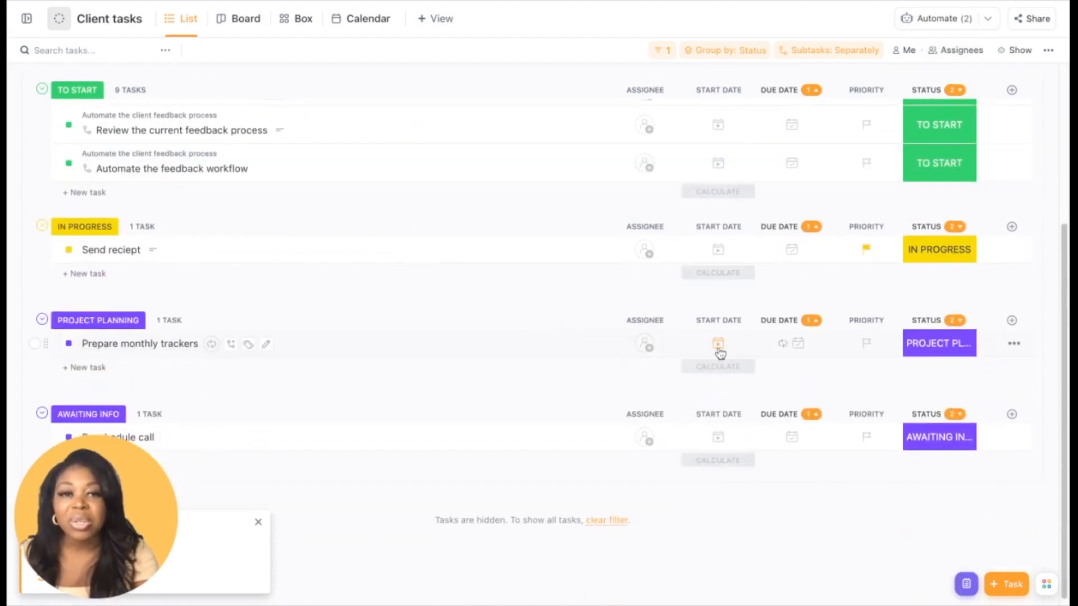
{"action": "left_click", "coordinate": [719, 350]}
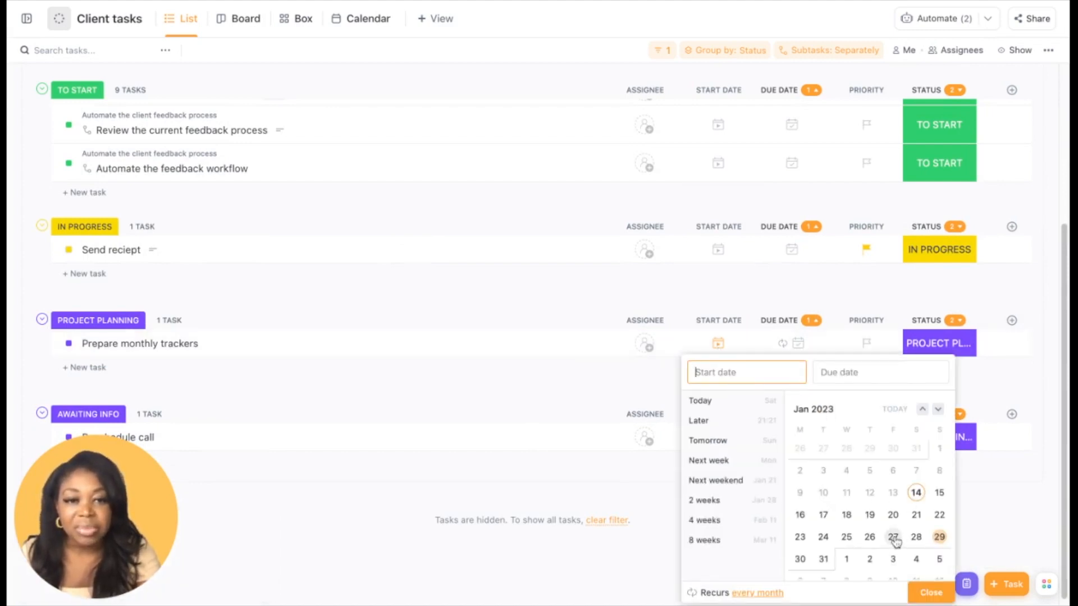
{"action": "left_click", "coordinate": [801, 561]}
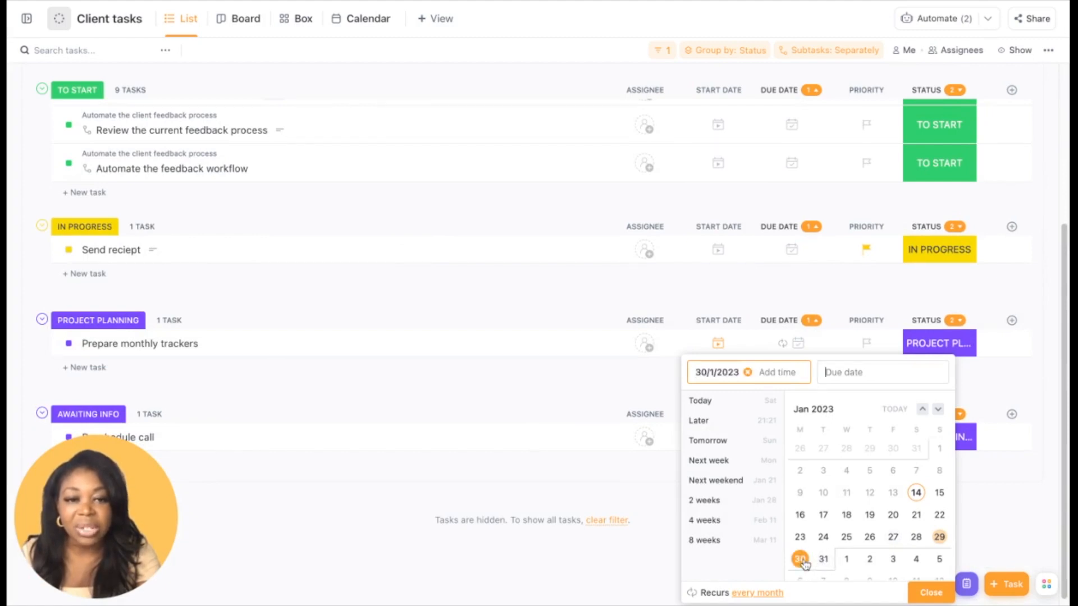
{"action": "left_click", "coordinate": [848, 560]}
{"action": "left_click", "coordinate": [929, 592]}
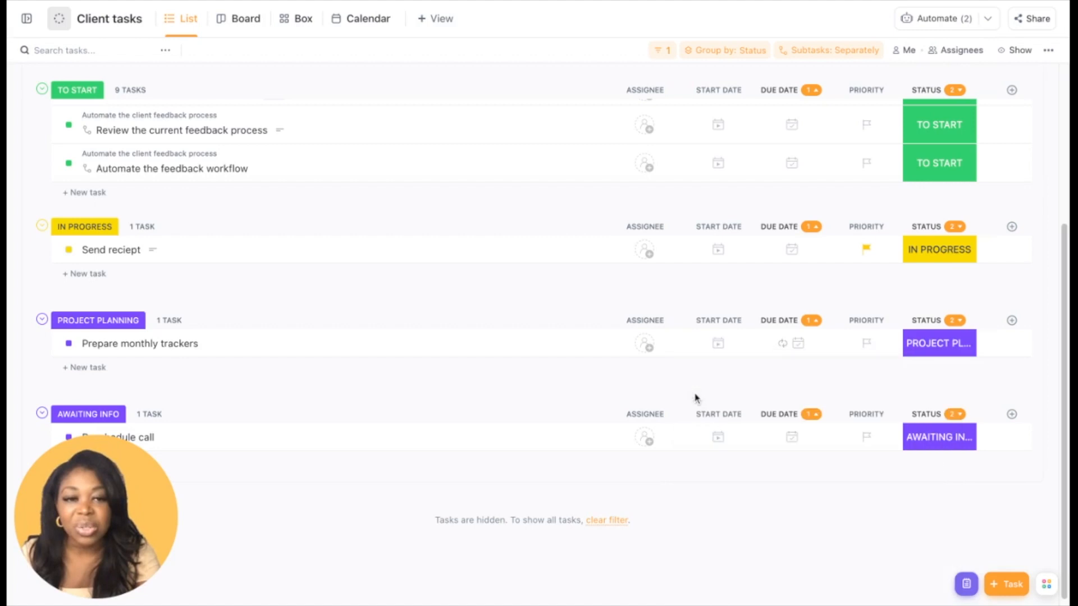
Assign the Prepare monthly trackers task to yourself and set its start date to today and its due date to tomorrow
{"action": "left_click", "coordinate": [645, 346]}
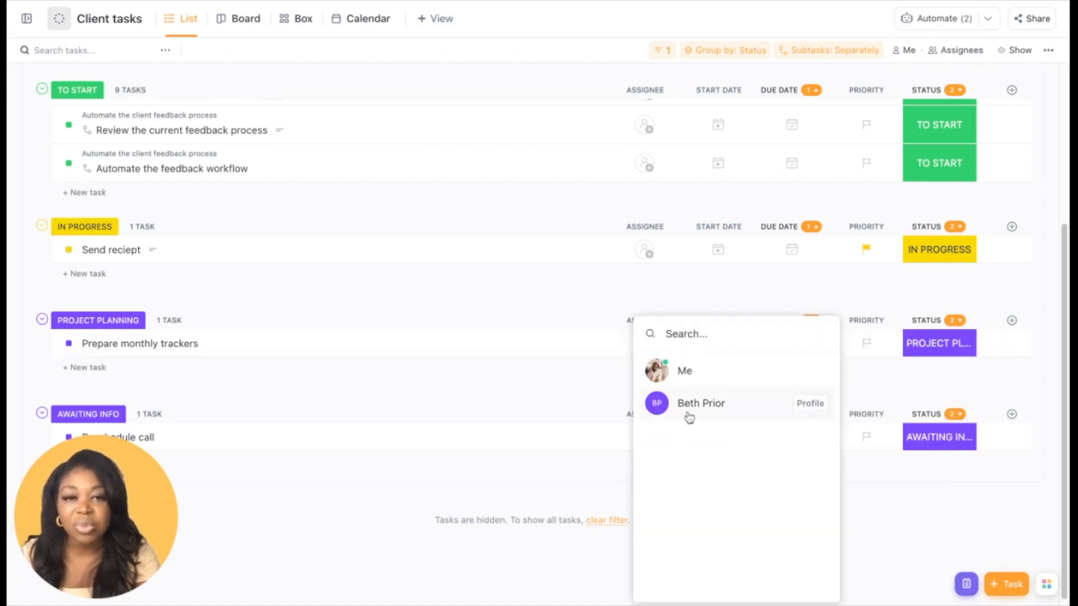
{"action": "left_click", "coordinate": [688, 371]}
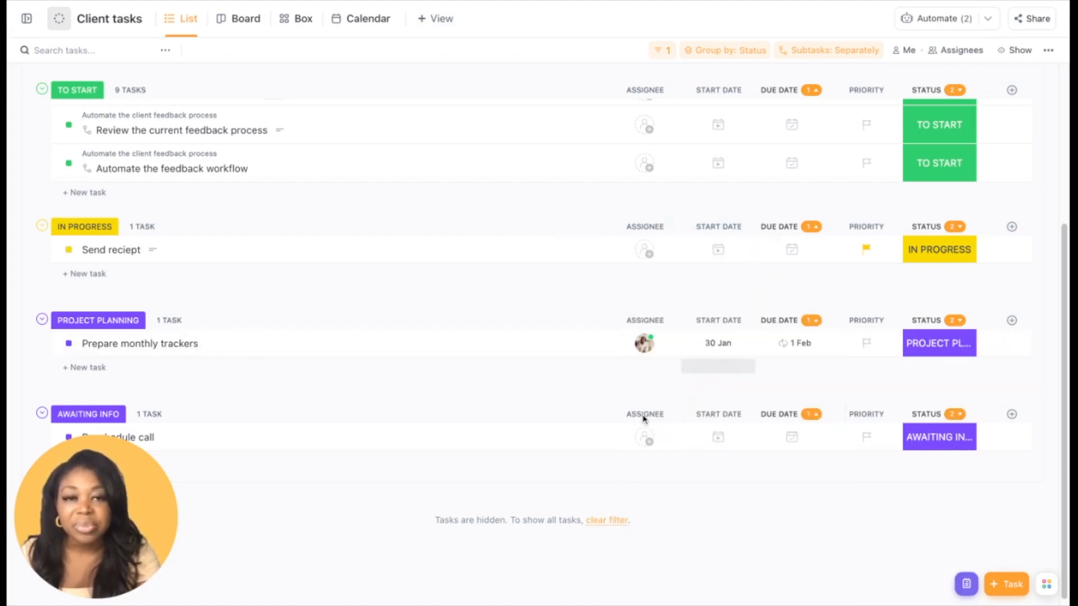
{"action": "left_click", "coordinate": [717, 349]}
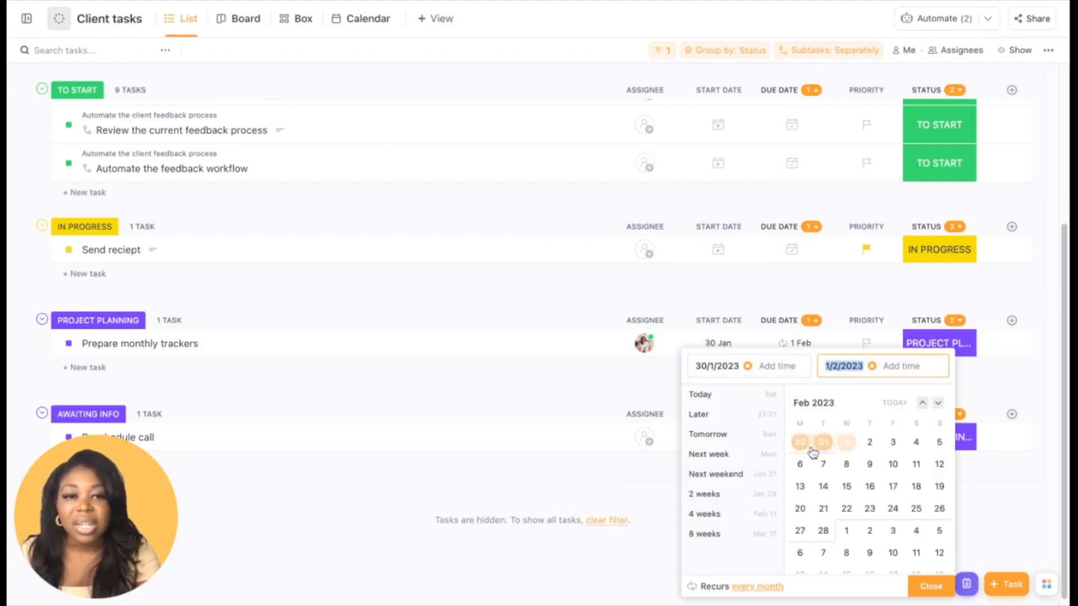
{"action": "scroll", "coordinate": [813, 452], "scroll_direction": "up", "scroll_amount": 3}
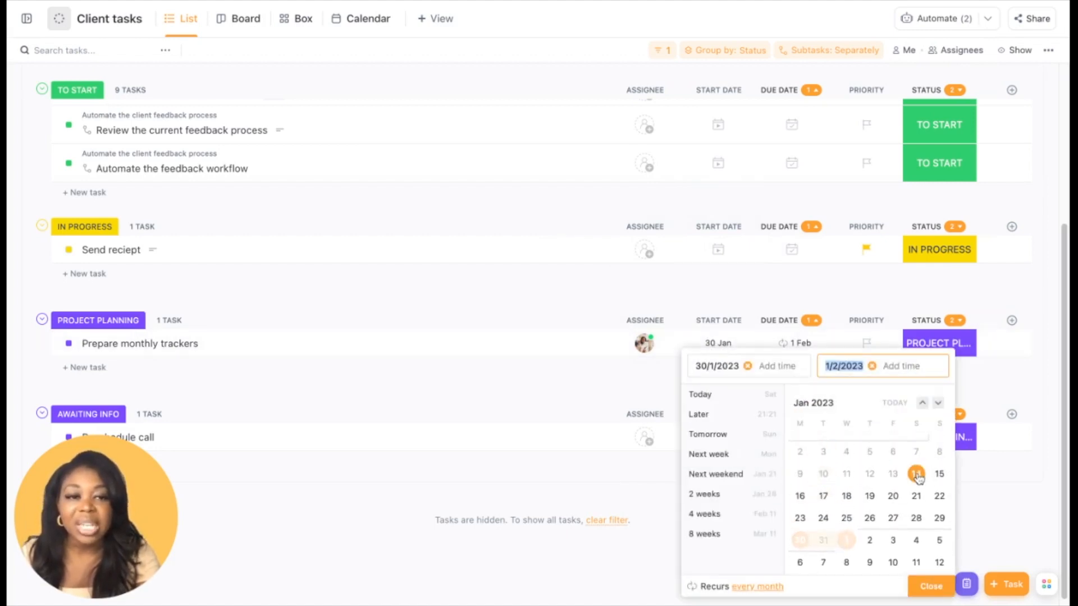
{"action": "left_click", "coordinate": [915, 475]}
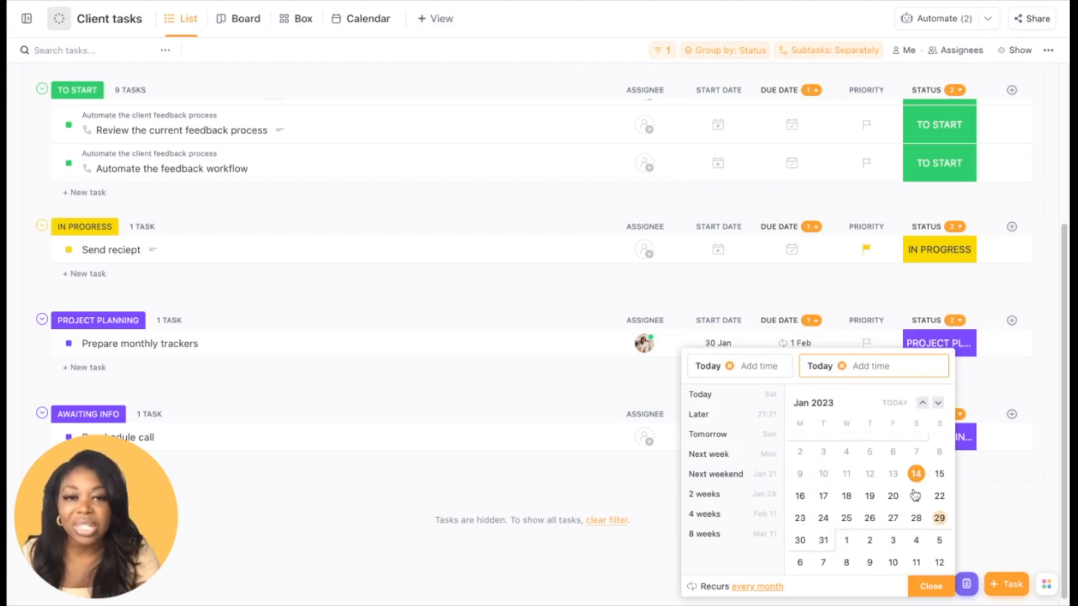
{"action": "left_click", "coordinate": [939, 476]}
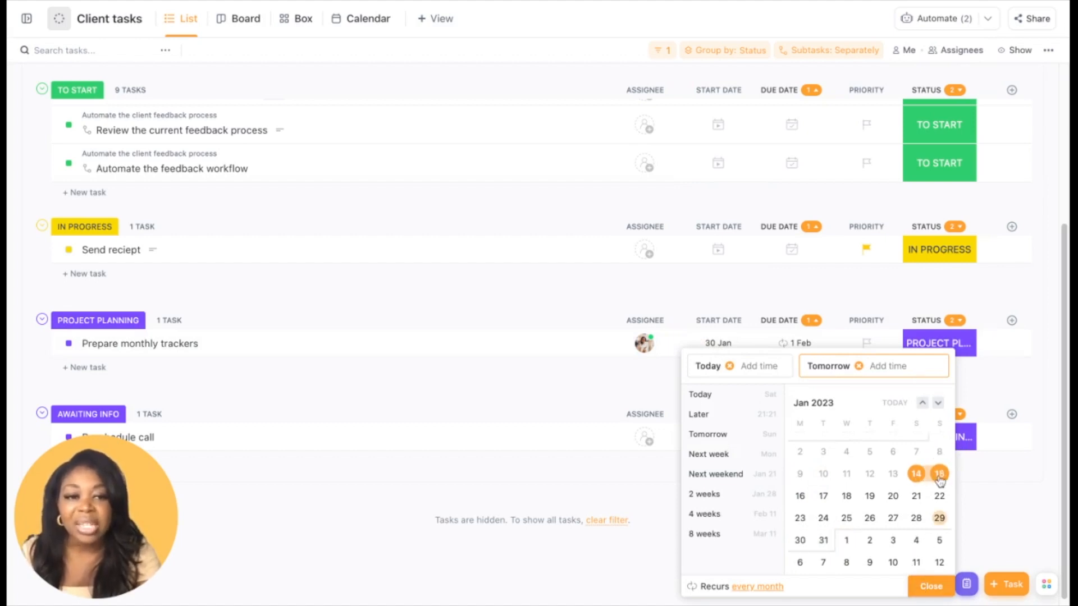
{"action": "left_click", "coordinate": [930, 587]}
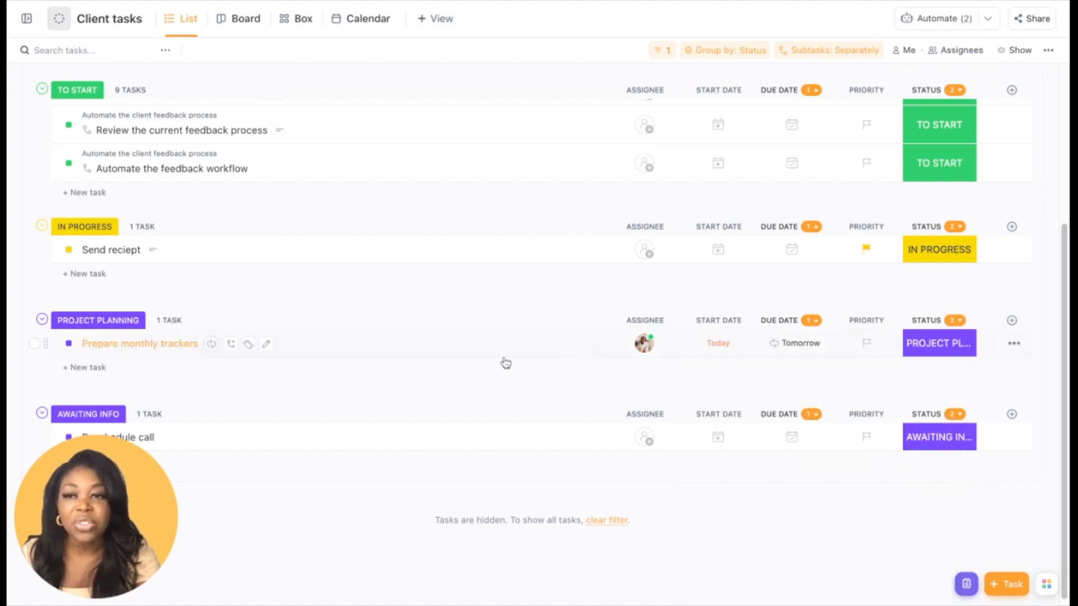
Check the status group of the Prepare monthly trackers task in the Client tasks list and open the task
{"action": "scroll", "coordinate": [505, 363], "scroll_direction": "up", "scroll_amount": 4}
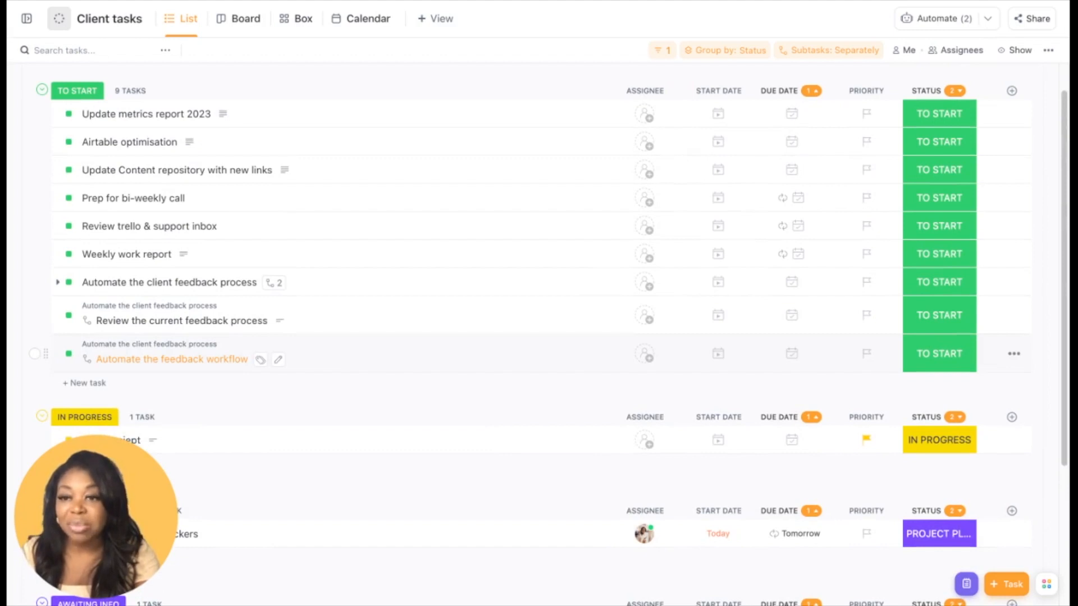
{"action": "scroll", "coordinate": [506, 353], "scroll_direction": "down", "scroll_amount": 1}
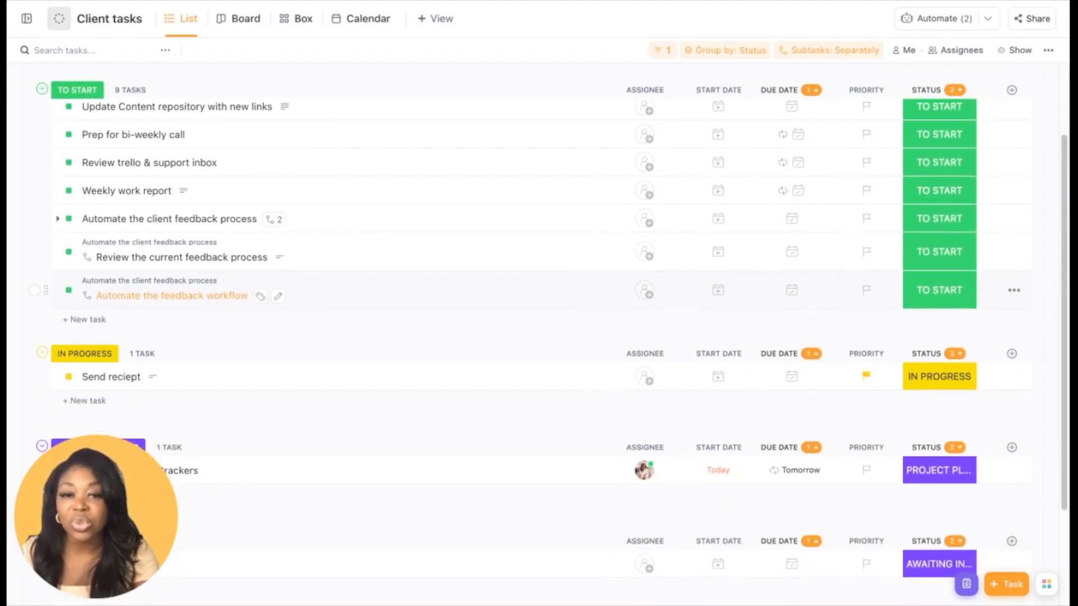
{"action": "scroll", "coordinate": [506, 354], "scroll_direction": "up", "scroll_amount": 2}
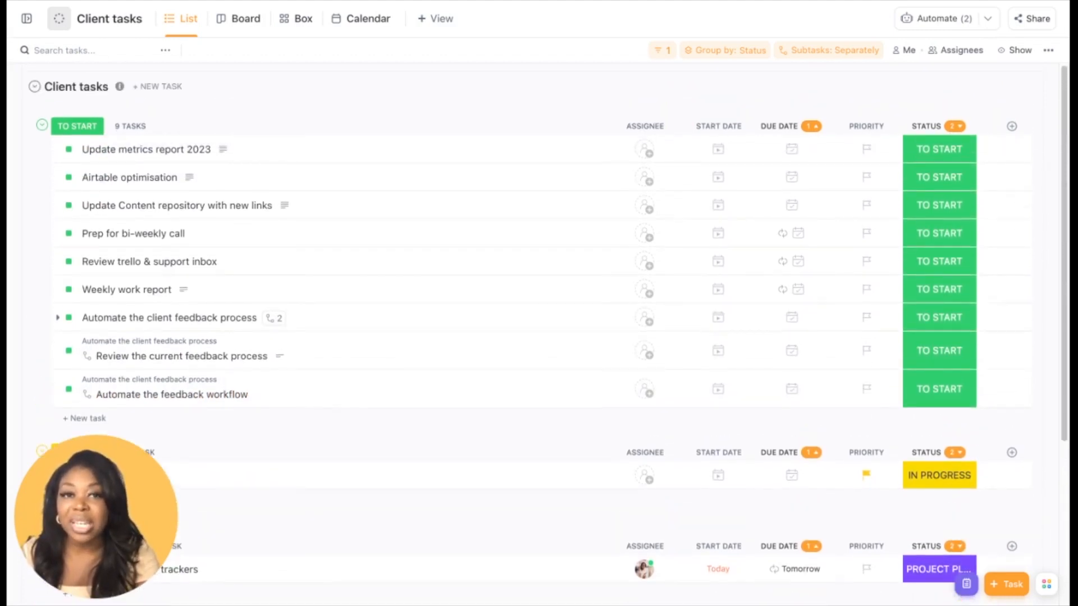
{"action": "scroll", "coordinate": [506, 354], "scroll_direction": "down", "scroll_amount": 3}
{"action": "scroll", "coordinate": [506, 353], "scroll_direction": "down", "scroll_amount": 1}
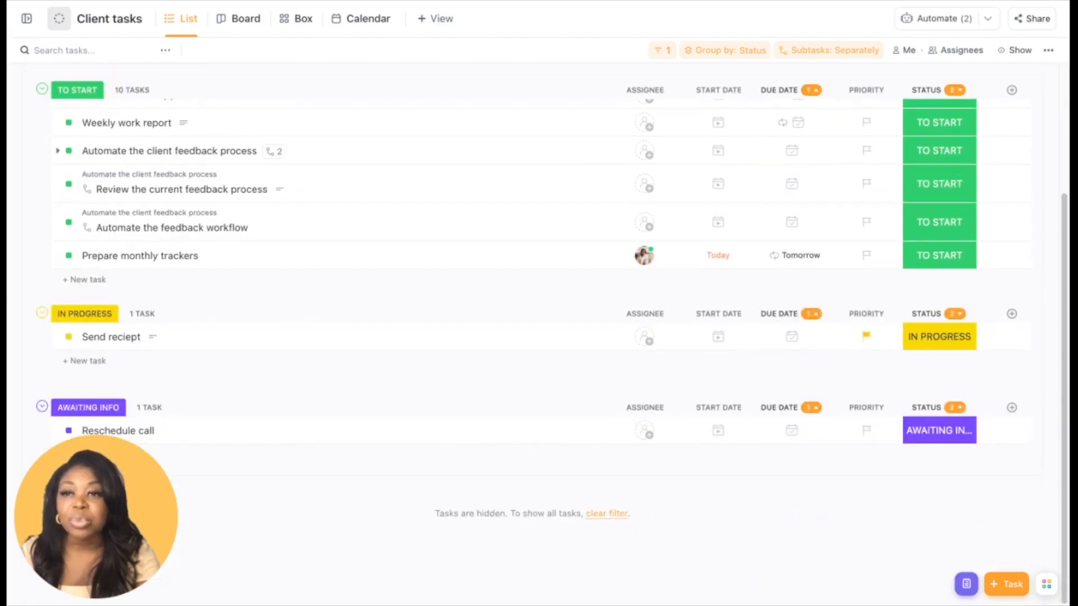
{"action": "scroll", "coordinate": [506, 354], "scroll_direction": "up", "scroll_amount": 3}
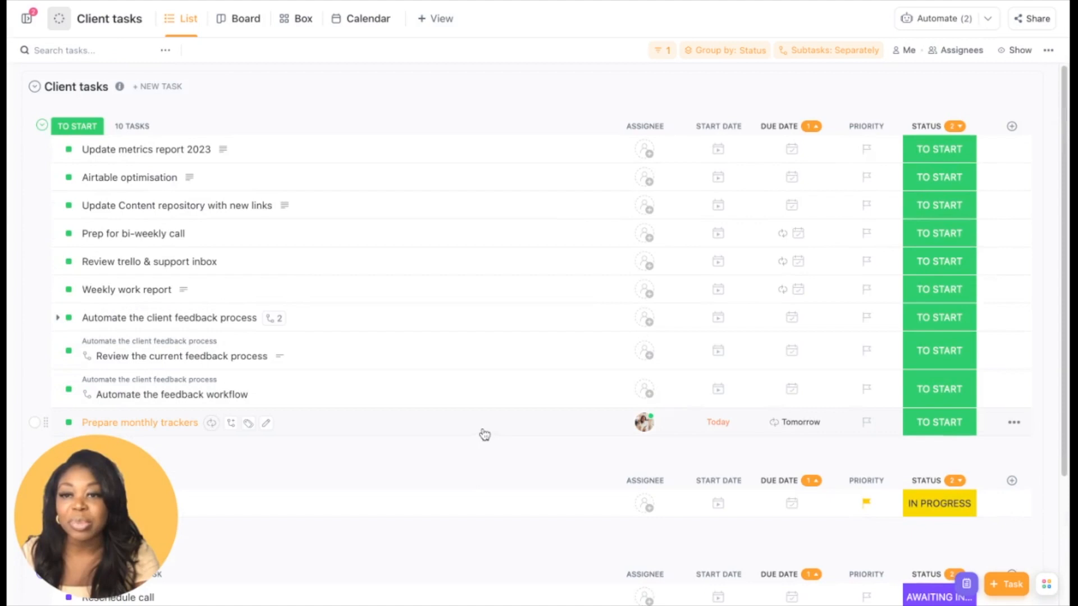
{"action": "left_click", "coordinate": [558, 424]}
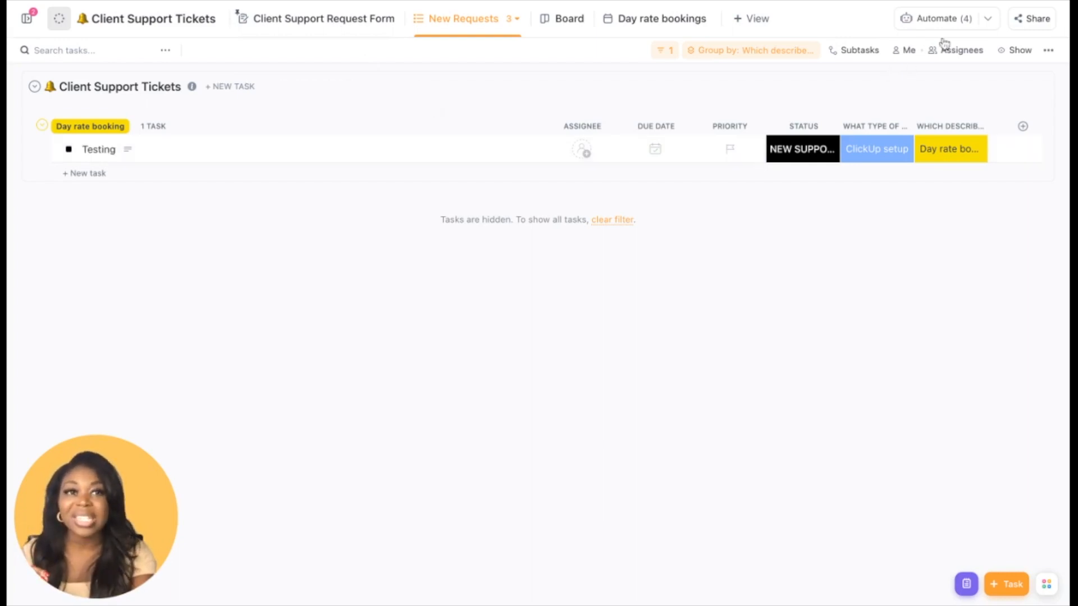
Open the Client Support Tickets automation that sends an email when a task is created for editing
{"action": "left_click", "coordinate": [946, 19]}
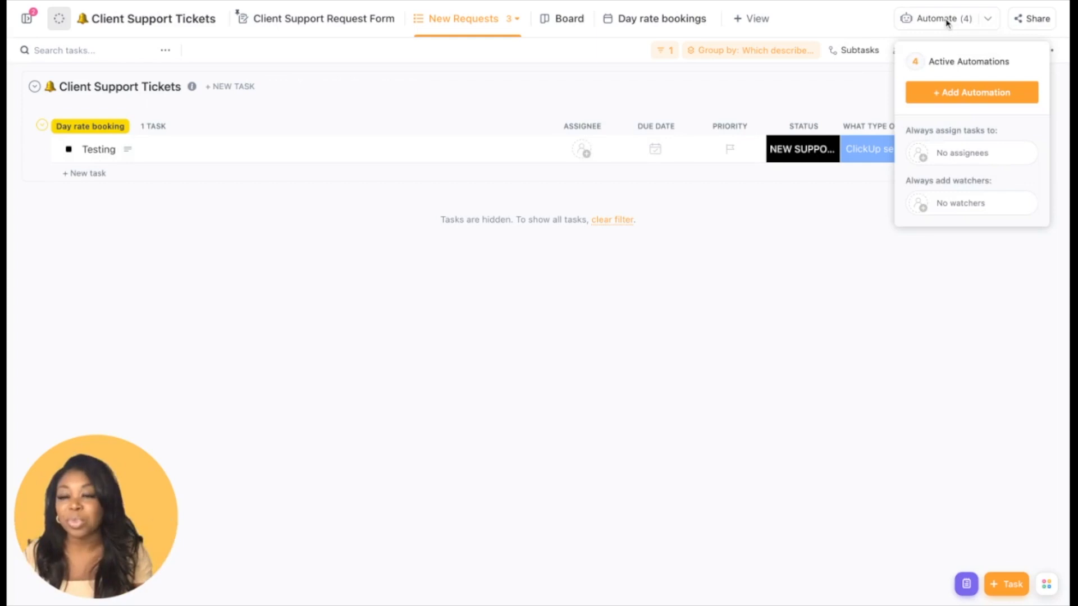
{"action": "left_click", "coordinate": [953, 62]}
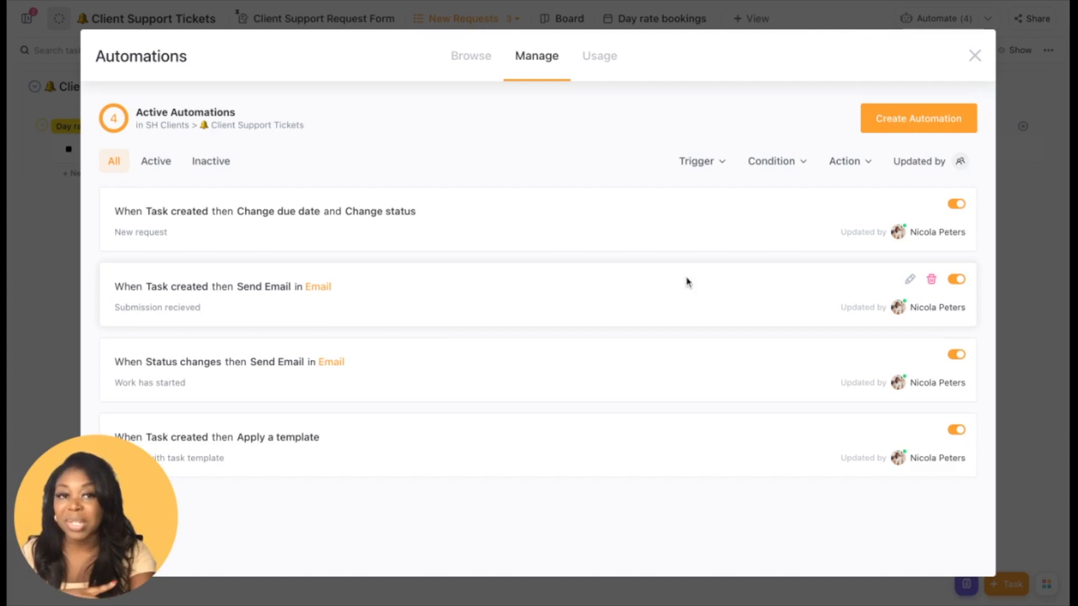
{"action": "left_click", "coordinate": [911, 280]}
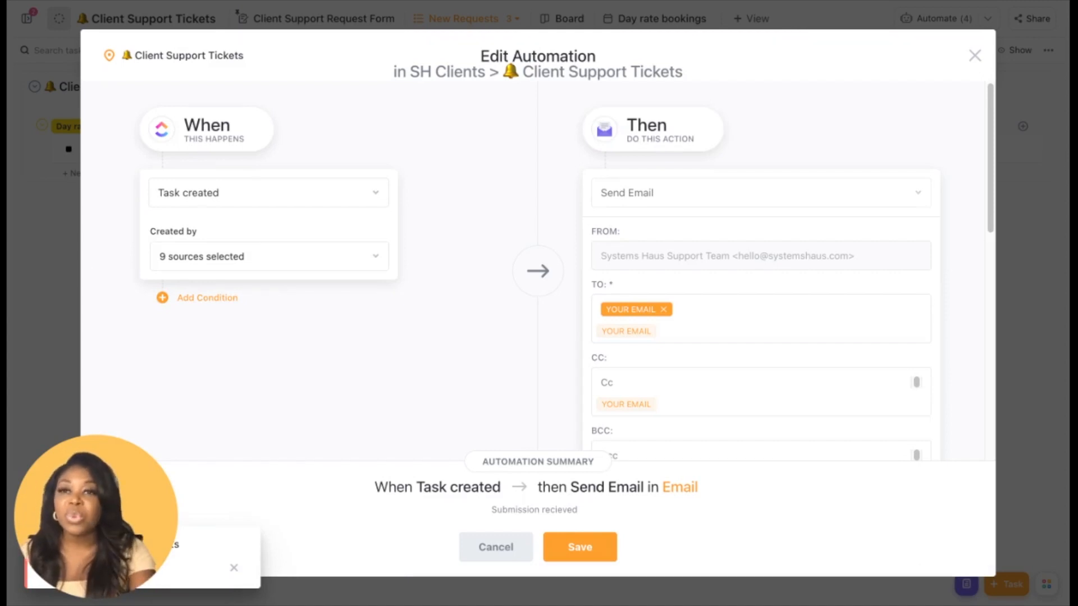
Examine the Send Email action's recipients, subject, body text and inserted task fields through to the end of the message
{"action": "scroll", "coordinate": [922, 124], "scroll_direction": "down", "scroll_amount": 1}
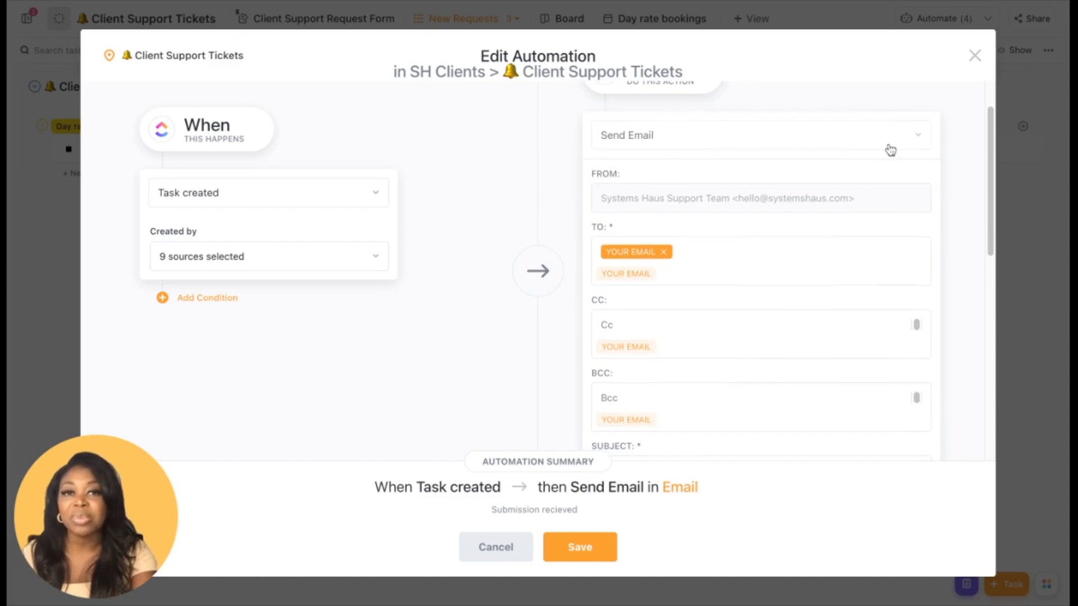
{"action": "scroll", "coordinate": [890, 150], "scroll_direction": "down", "scroll_amount": 2}
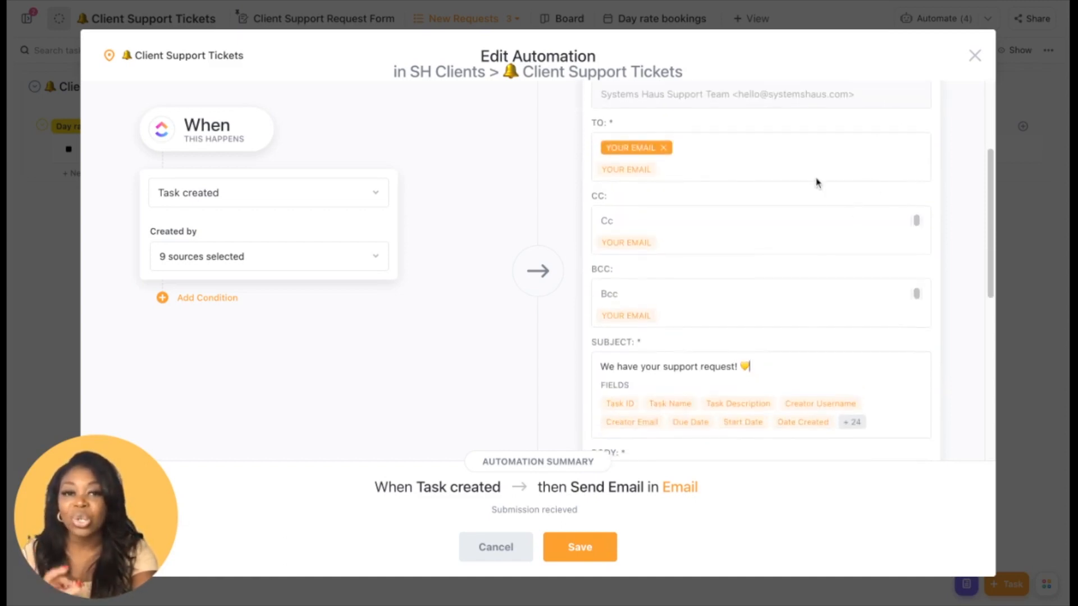
{"action": "scroll", "coordinate": [816, 182], "scroll_direction": "down", "scroll_amount": 1}
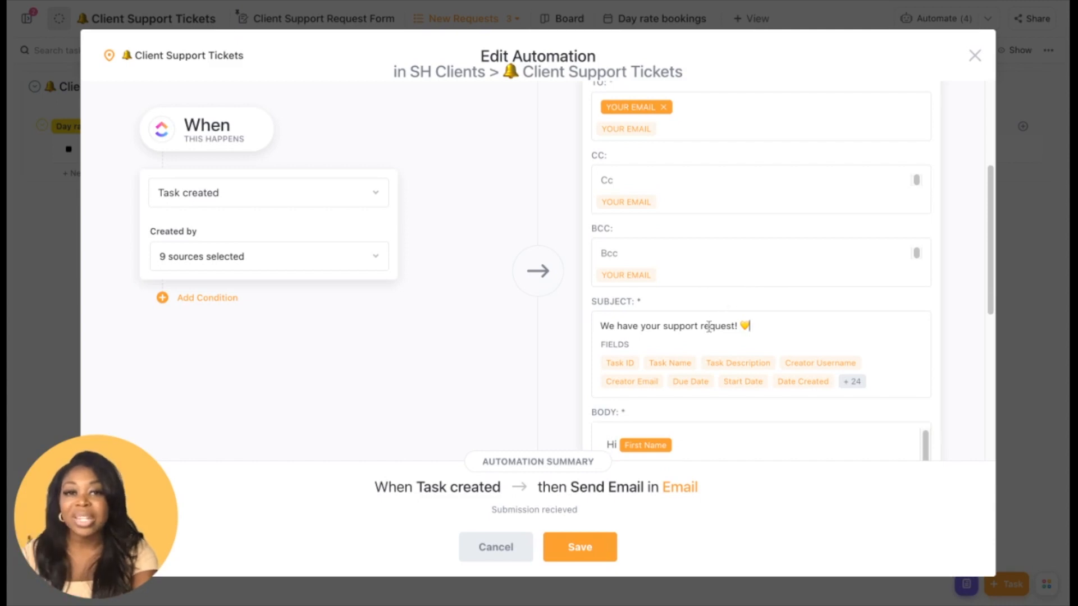
{"action": "scroll", "coordinate": [708, 325], "scroll_direction": "down", "scroll_amount": 2}
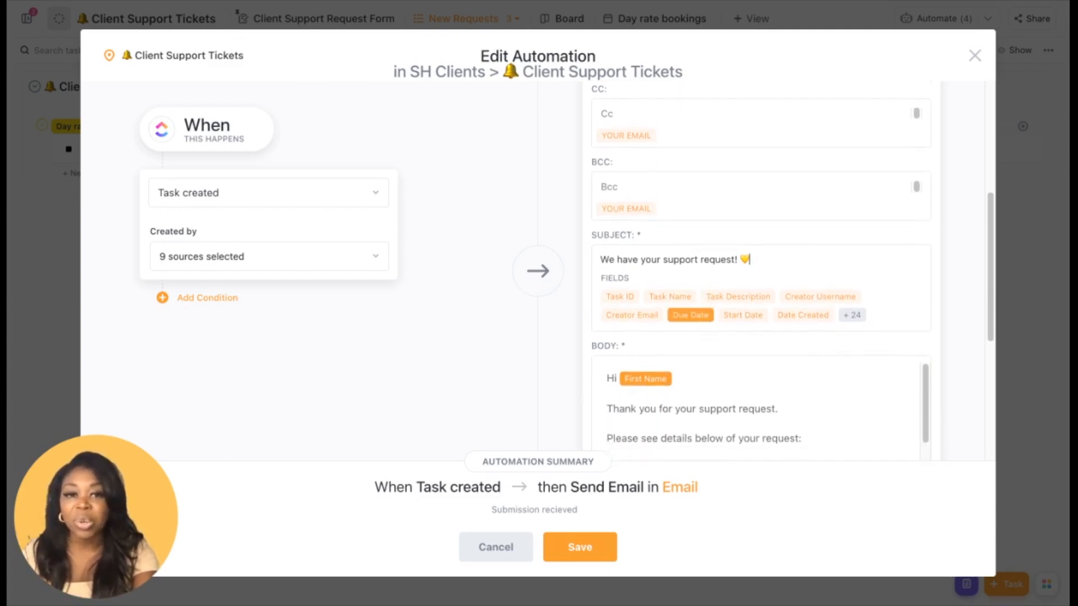
{"action": "scroll", "coordinate": [691, 315], "scroll_direction": "down", "scroll_amount": 5}
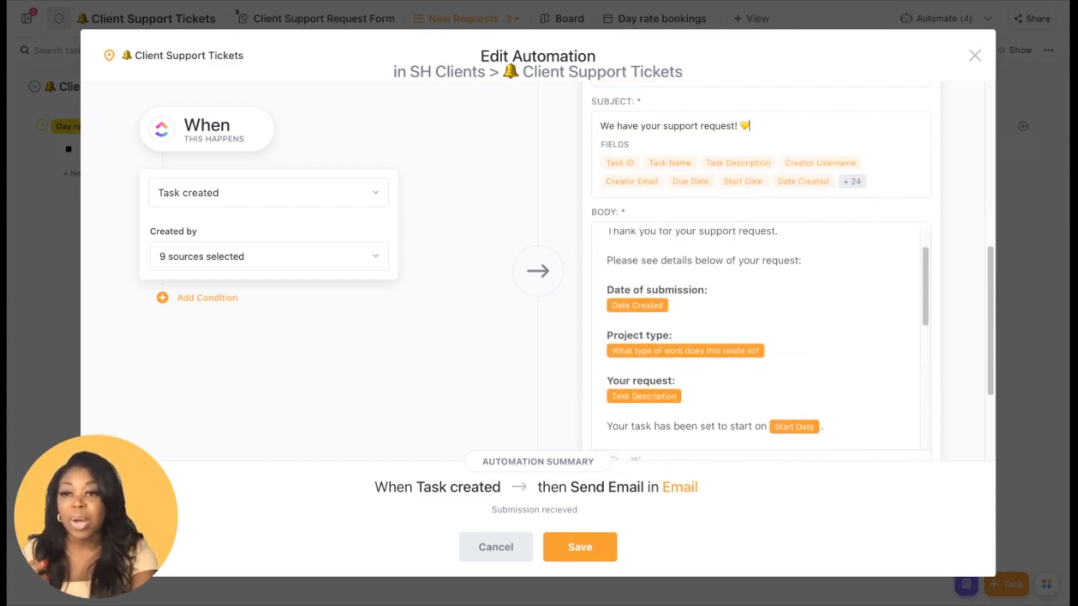
{"action": "scroll", "coordinate": [755, 336], "scroll_direction": "up", "scroll_amount": 2}
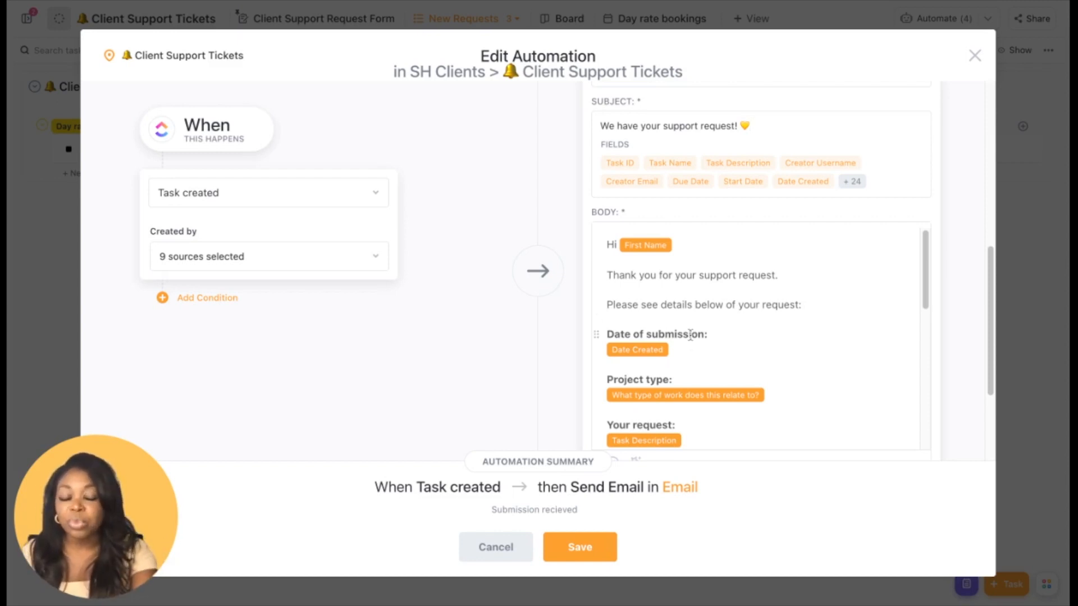
{"action": "scroll", "coordinate": [649, 306], "scroll_direction": "down", "scroll_amount": 2}
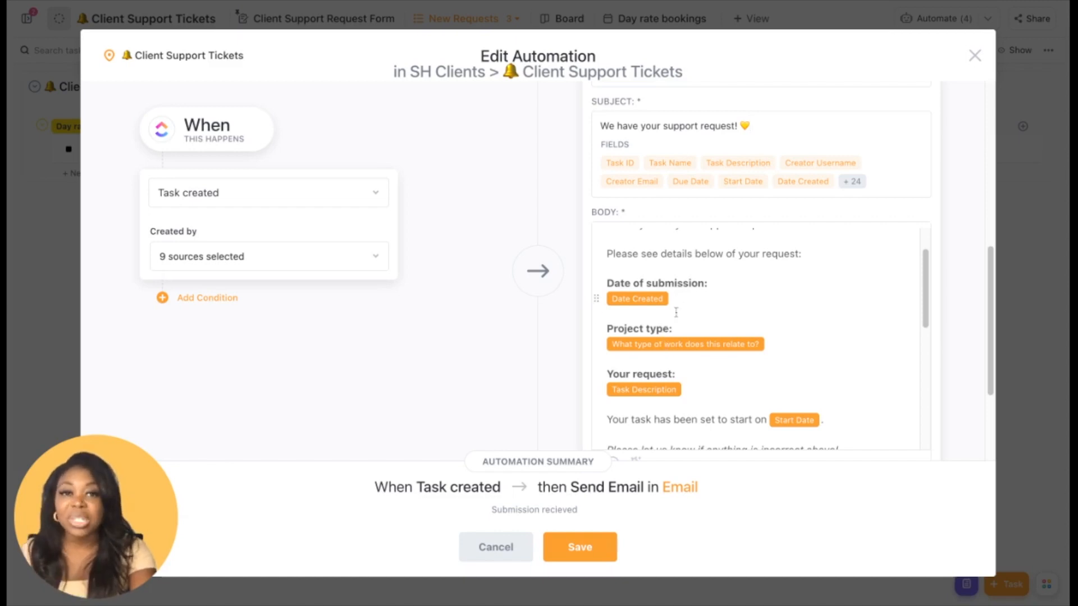
{"action": "scroll", "coordinate": [657, 360], "scroll_direction": "down", "scroll_amount": 5}
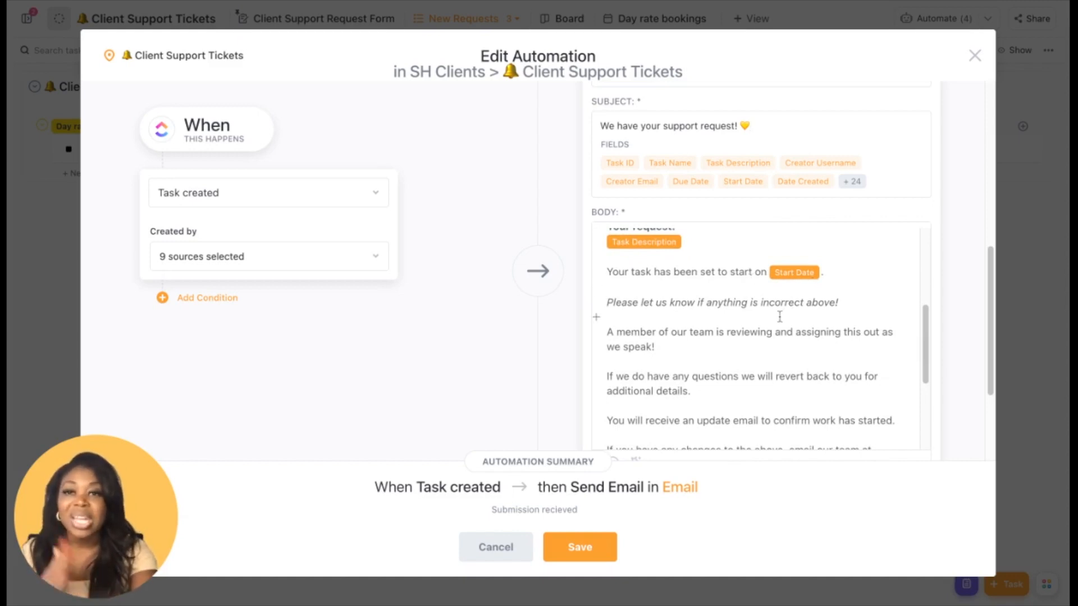
{"action": "scroll", "coordinate": [780, 317], "scroll_direction": "down", "scroll_amount": 3}
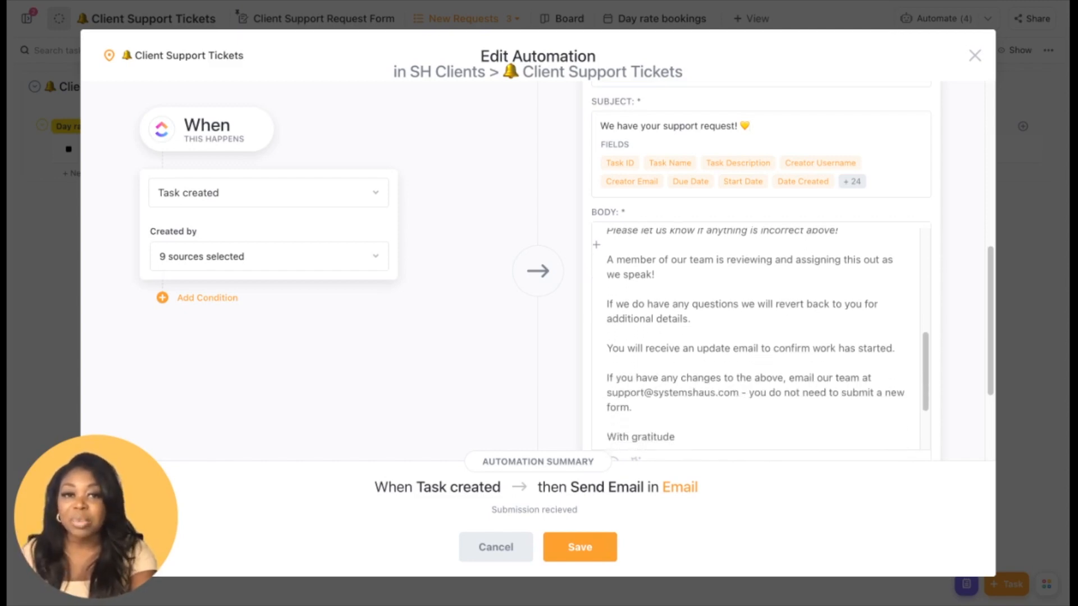
{"action": "scroll", "coordinate": [756, 336], "scroll_direction": "down", "scroll_amount": 3}
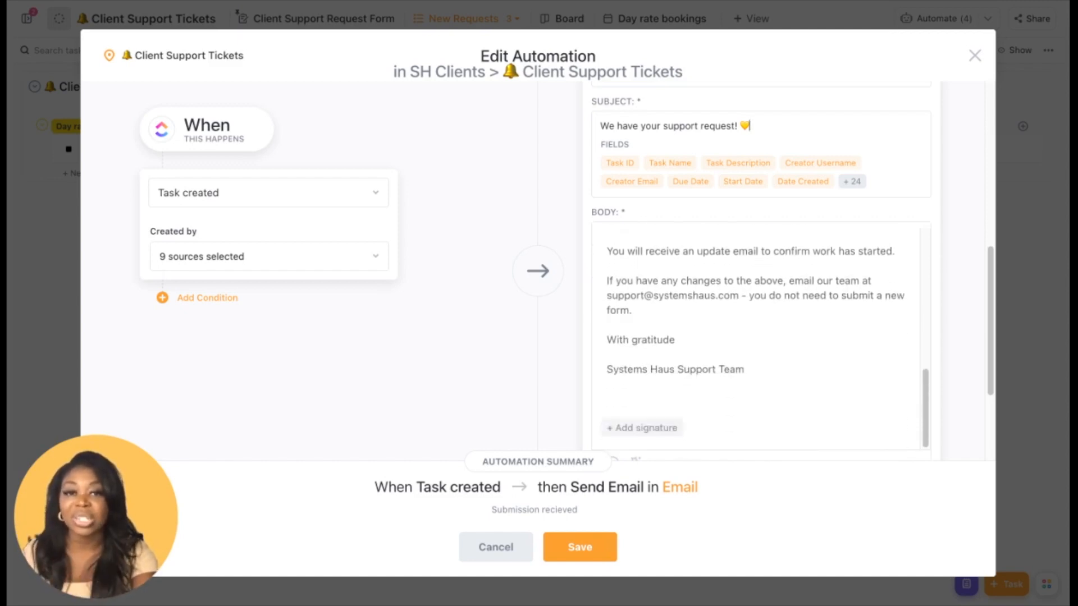
{"action": "scroll", "coordinate": [779, 270], "scroll_direction": "down", "scroll_amount": 5}
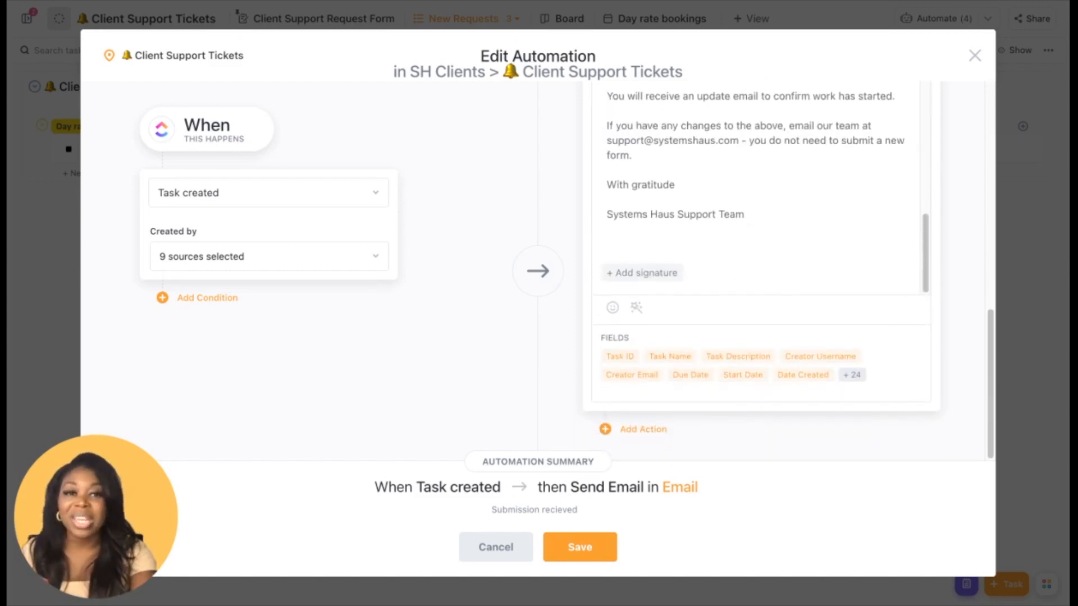
{"action": "scroll", "coordinate": [715, 281], "scroll_direction": "up", "scroll_amount": 2}
{"action": "scroll", "coordinate": [676, 270], "scroll_direction": "down", "scroll_amount": 2}
Add the Systems Haus signature to the end of the automated email's body and look over its content
{"action": "left_click", "coordinate": [650, 273]}
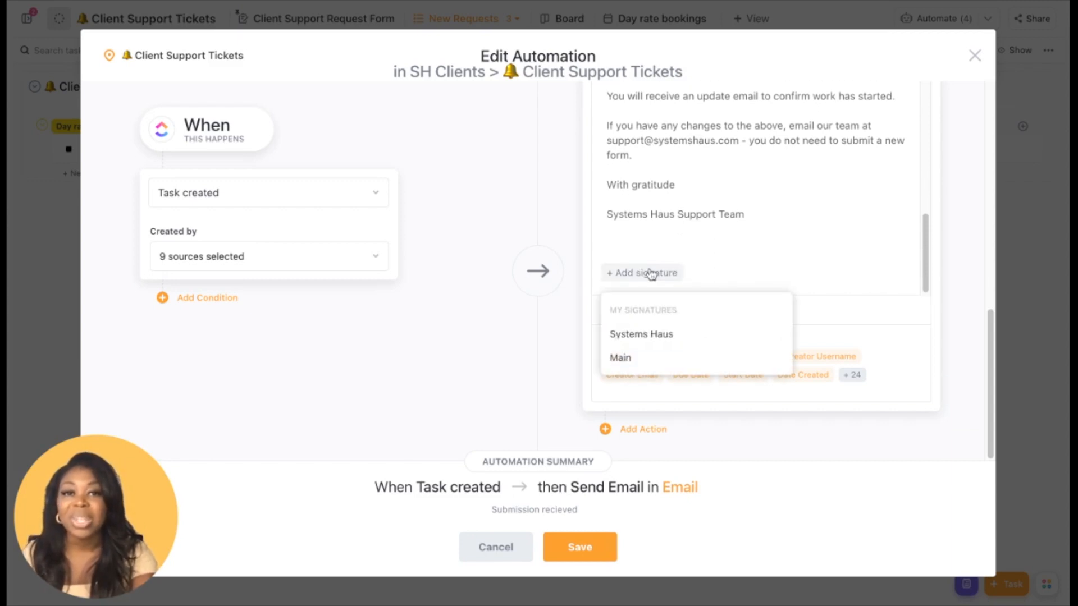
{"action": "left_click", "coordinate": [628, 336]}
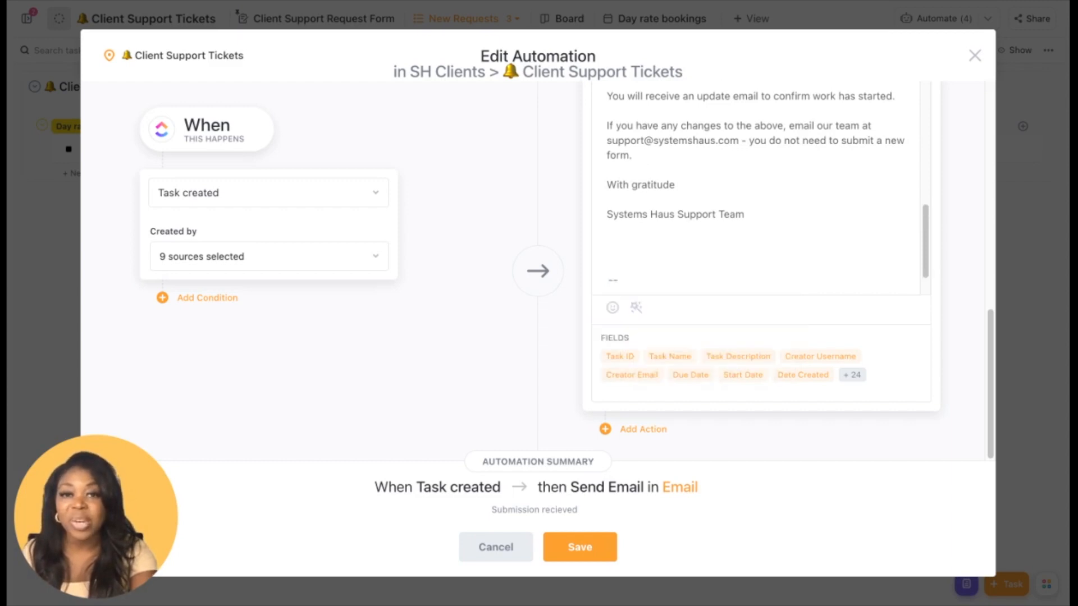
{"action": "scroll", "coordinate": [690, 246], "scroll_direction": "down", "scroll_amount": 2}
{"action": "scroll", "coordinate": [691, 248], "scroll_direction": "down", "scroll_amount": 3}
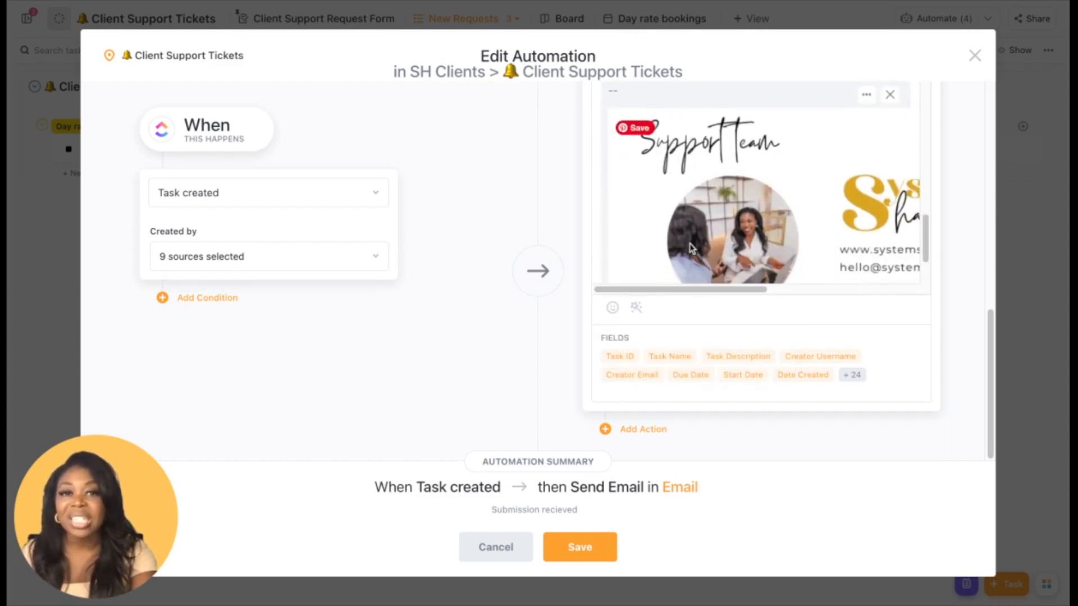
{"action": "scroll", "coordinate": [758, 185], "scroll_direction": "up", "scroll_amount": 4}
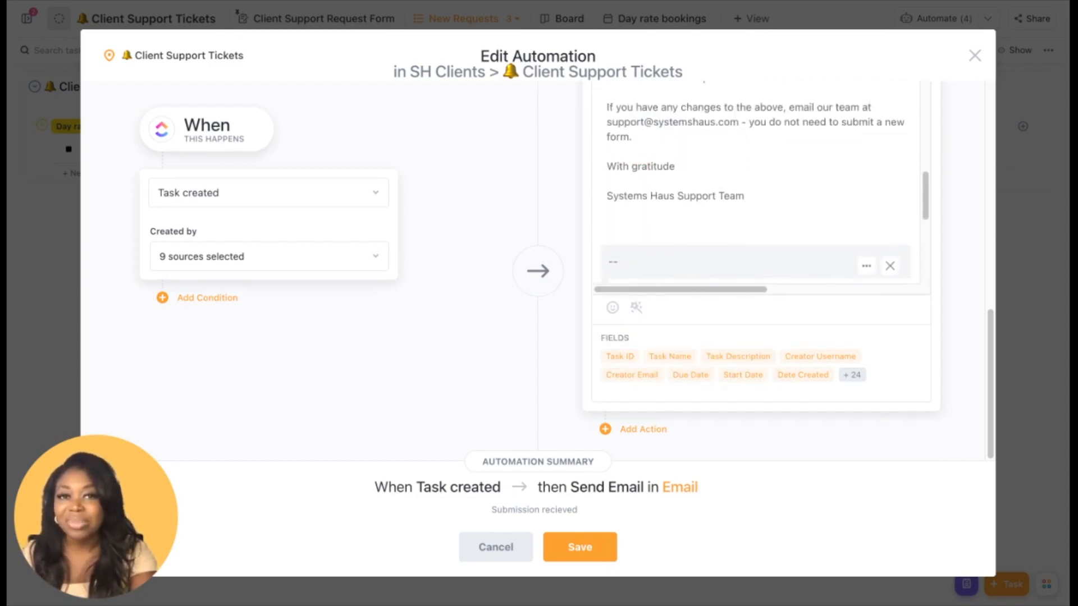
Save the task-created email automation and open the Work has started automation for editing
{"action": "scroll", "coordinate": [755, 185], "scroll_direction": "up", "scroll_amount": 3}
{"action": "left_click", "coordinate": [599, 547]}
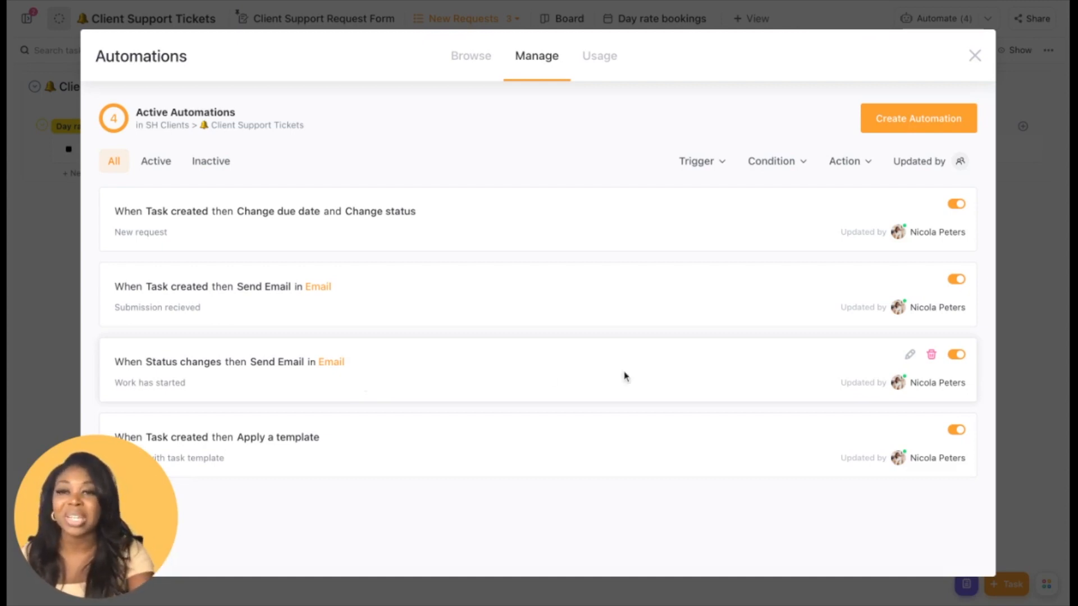
{"action": "left_click", "coordinate": [910, 355]}
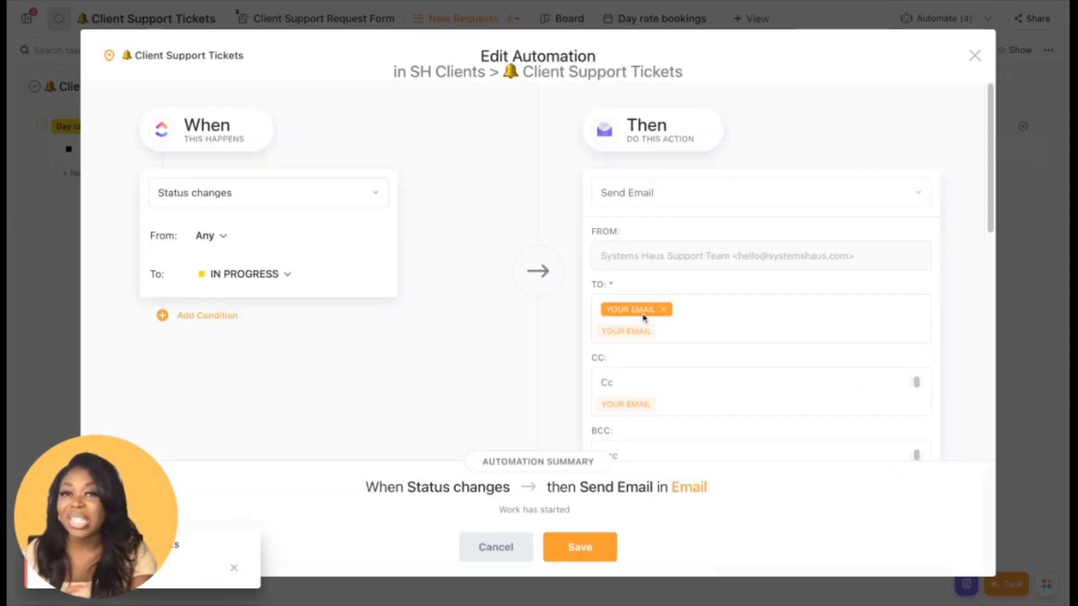
Check which active statuses can be chosen as the starting status of the status-change trigger, leaving the selection as it is
{"action": "left_click", "coordinate": [216, 240]}
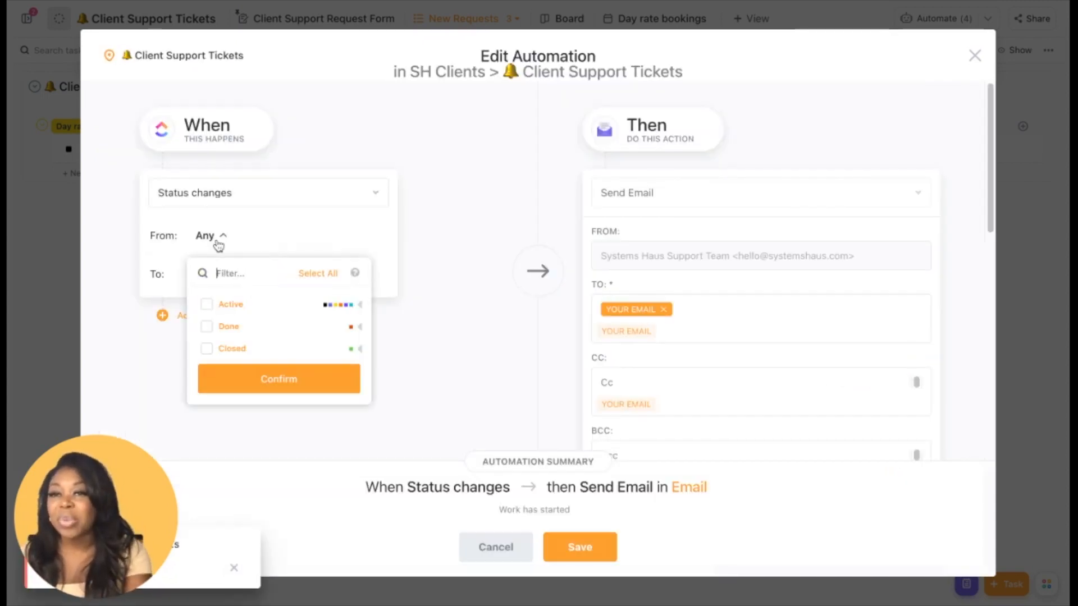
{"action": "left_click", "coordinate": [360, 304]}
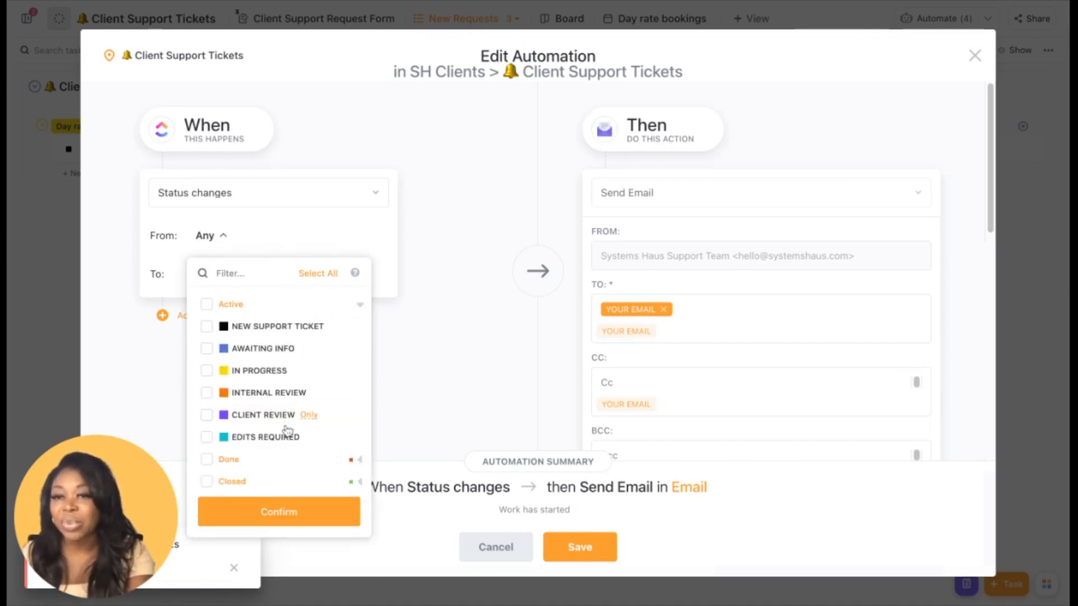
{"action": "left_click", "coordinate": [411, 348]}
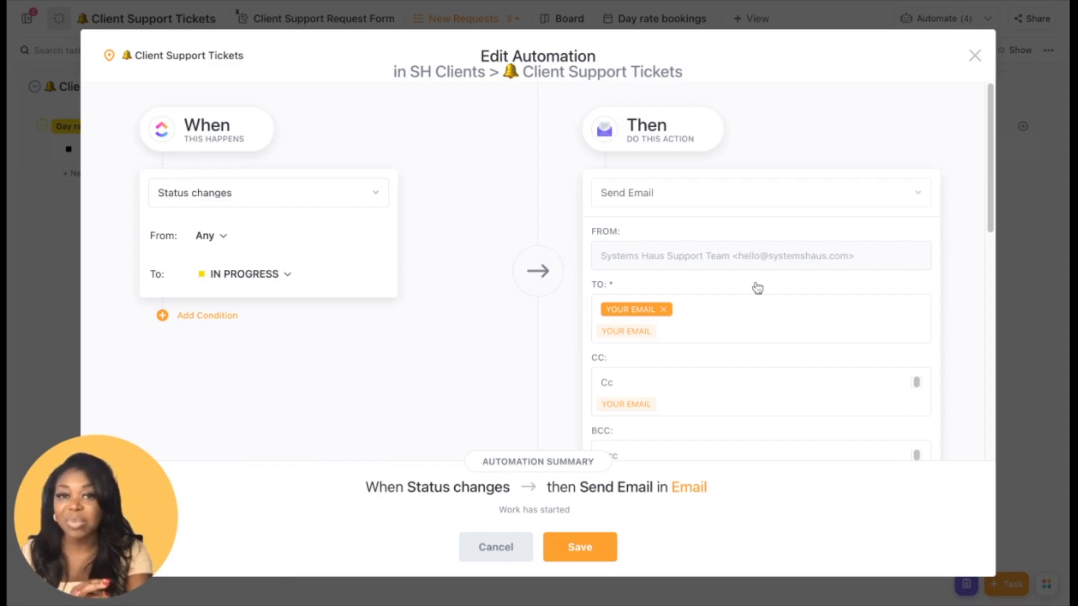
Examine the Work has started email's recipients, subject, body text and signature area, and close the automation editor without saving
{"action": "scroll", "coordinate": [755, 288], "scroll_direction": "down", "scroll_amount": 5}
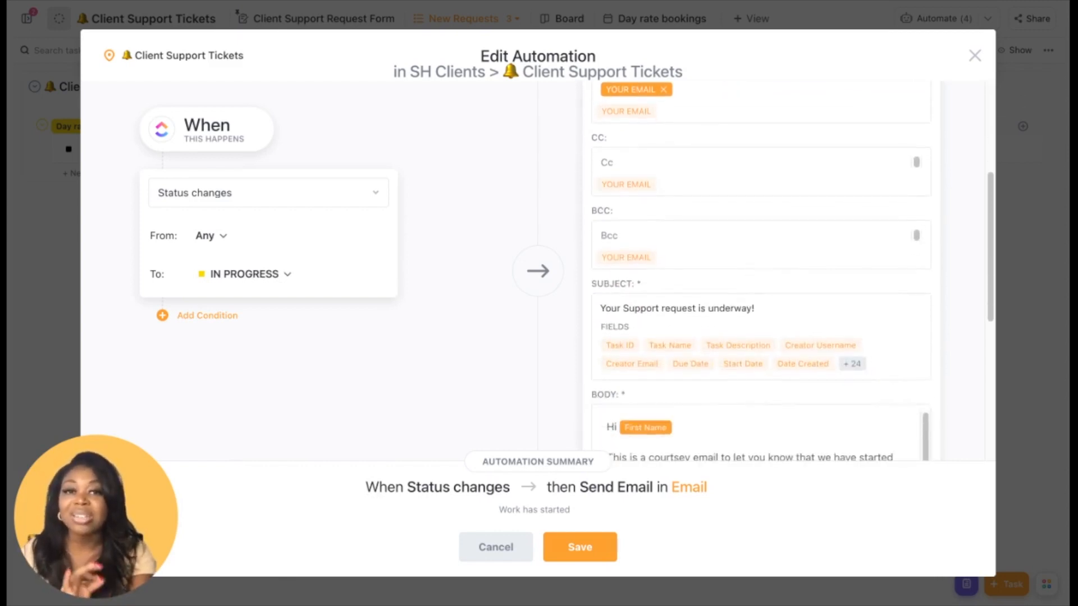
{"action": "scroll", "coordinate": [757, 288], "scroll_direction": "down", "scroll_amount": 2}
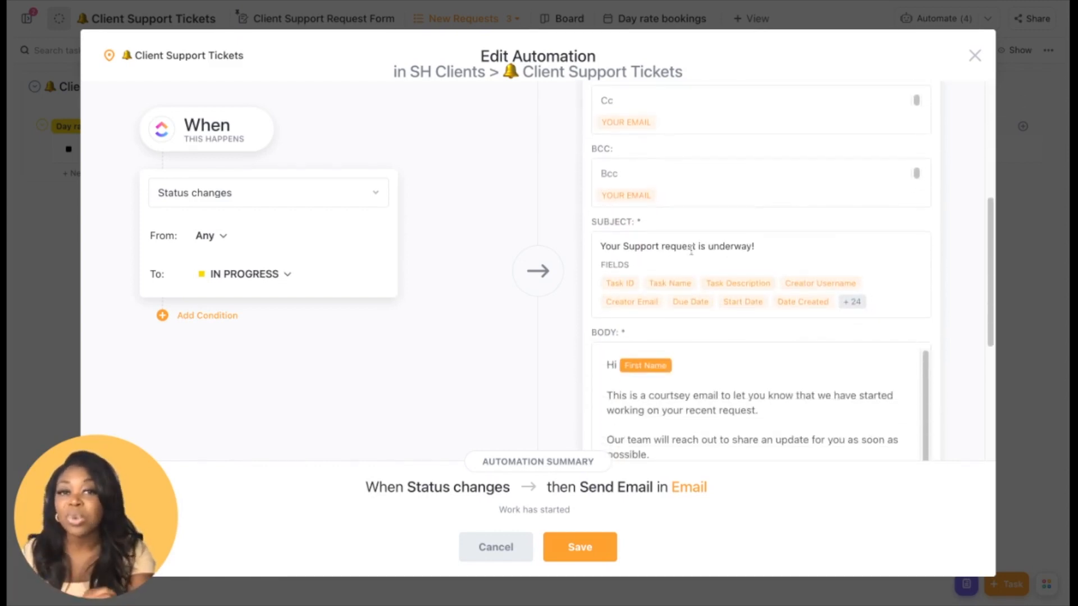
{"action": "scroll", "coordinate": [691, 250], "scroll_direction": "down", "scroll_amount": 4}
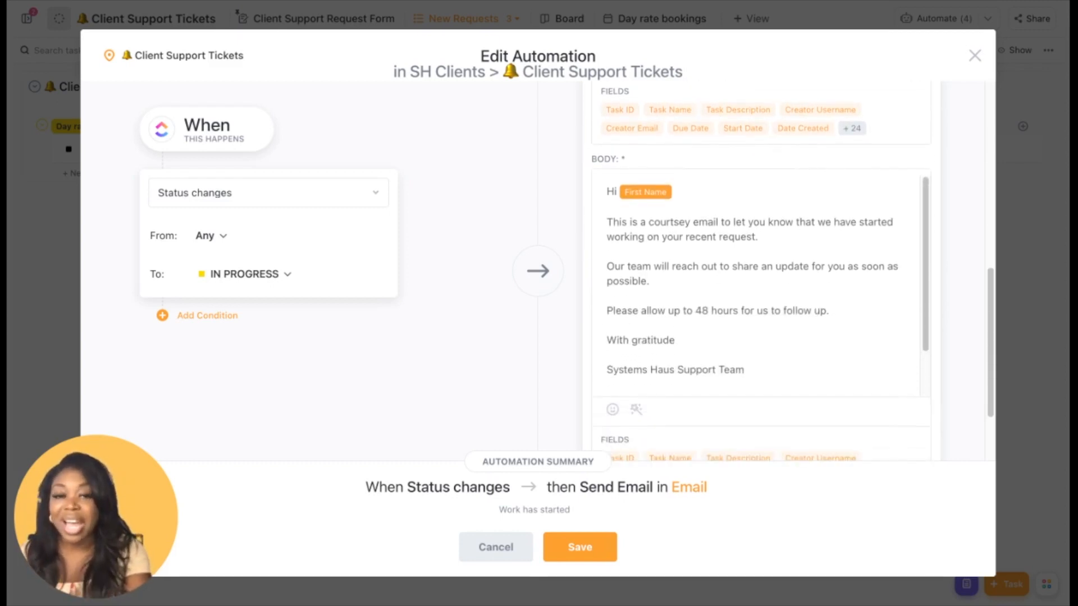
{"action": "scroll", "coordinate": [757, 286], "scroll_direction": "down", "scroll_amount": 1}
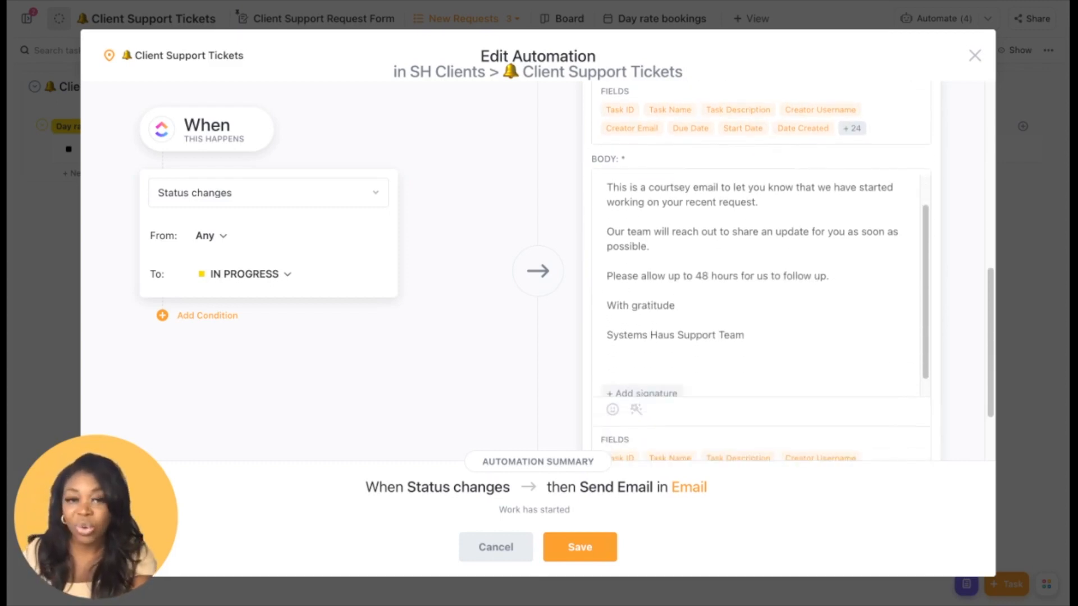
{"action": "scroll", "coordinate": [757, 287], "scroll_direction": "down", "scroll_amount": 1}
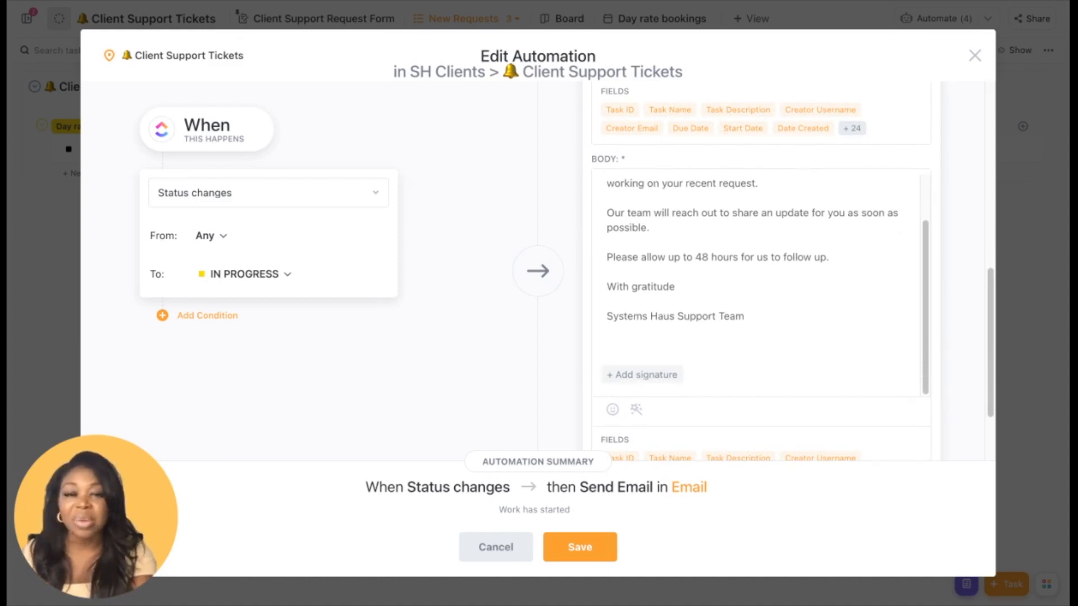
{"action": "scroll", "coordinate": [757, 286], "scroll_direction": "up", "scroll_amount": 2}
{"action": "scroll", "coordinate": [757, 286], "scroll_direction": "up", "scroll_amount": 5}
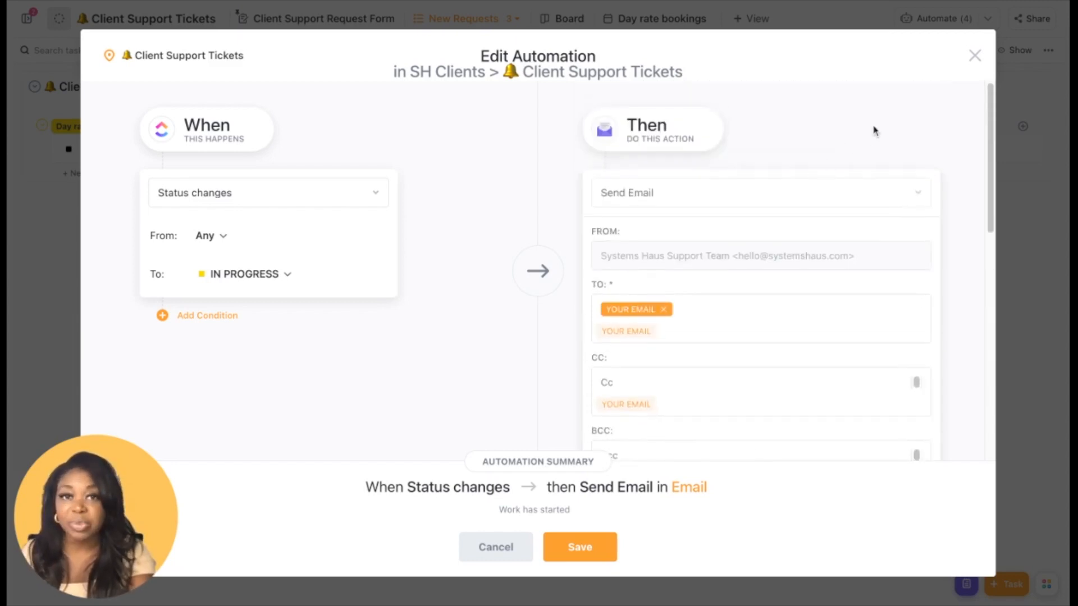
{"action": "left_click", "coordinate": [974, 55]}
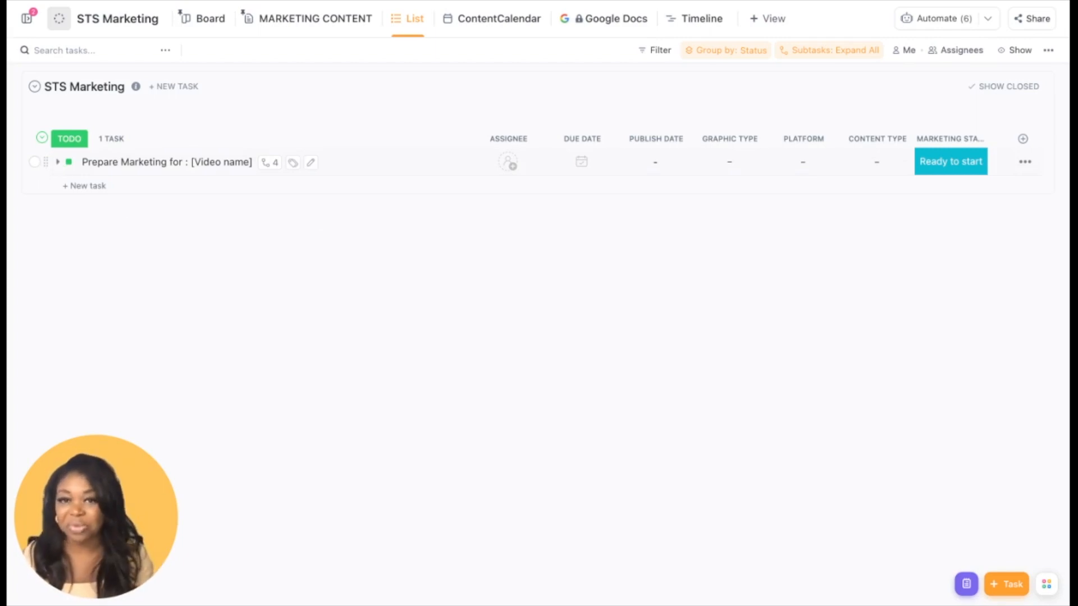
Save the Prepare Marketing task in the STS Marketing list as a new template named STS Marketing Task
{"action": "left_click", "coordinate": [1025, 164]}
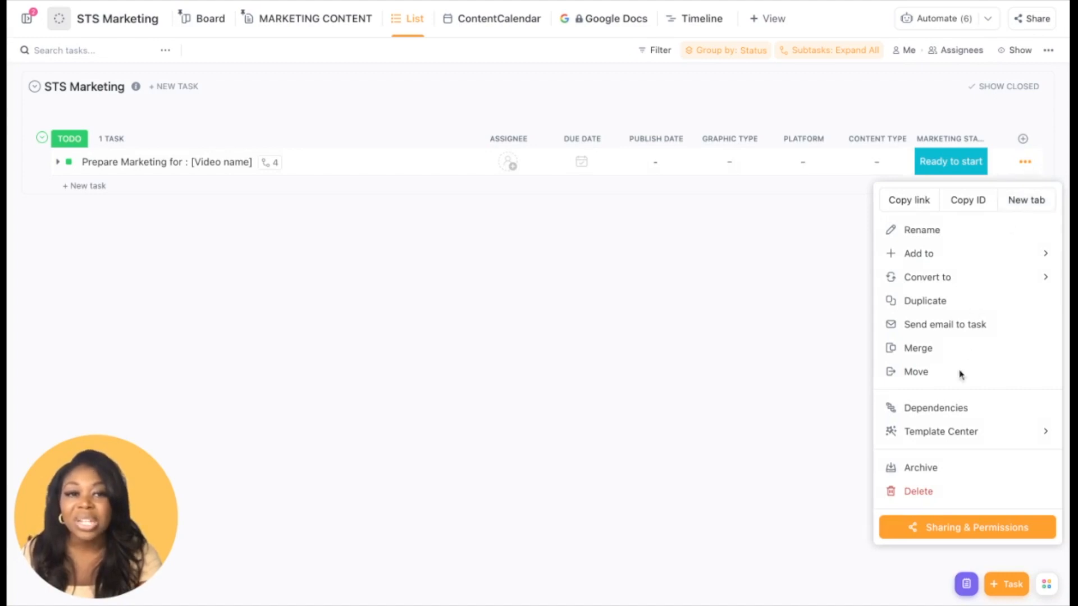
{"action": "mouse_move", "coordinate": [949, 437]}
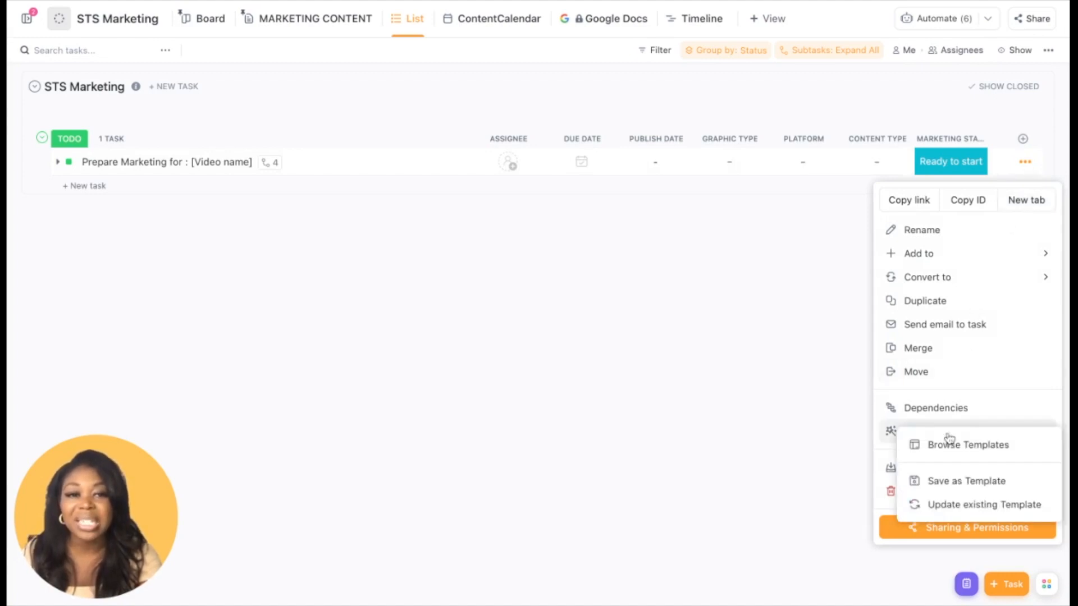
{"action": "left_click", "coordinate": [946, 481]}
{"action": "left_click", "coordinate": [678, 132]}
{"action": "type", "text": "STS"}
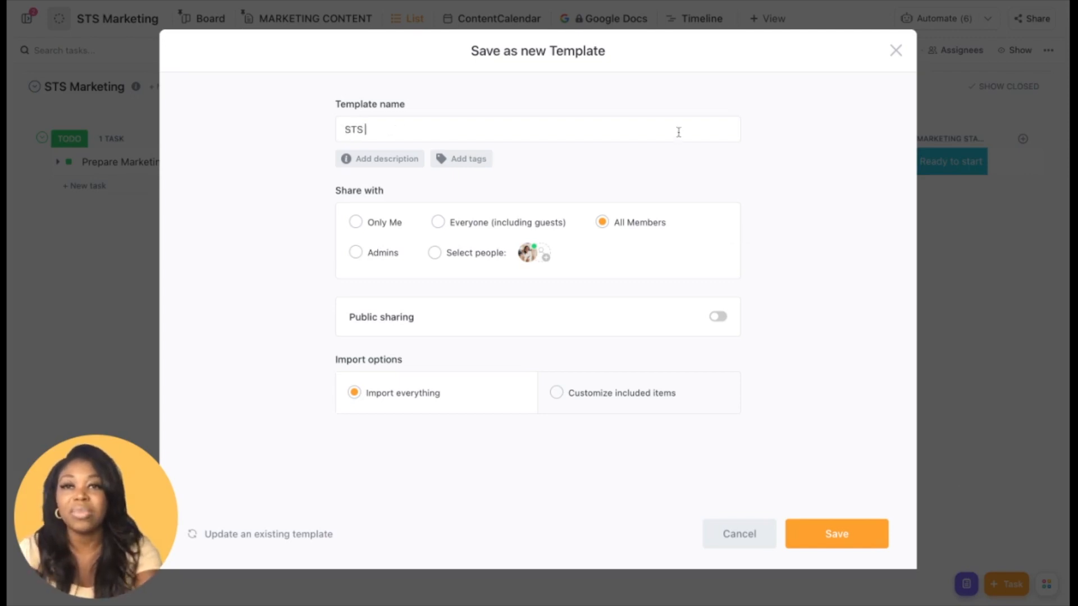
{"action": "type", "text": " Marketing Task"}
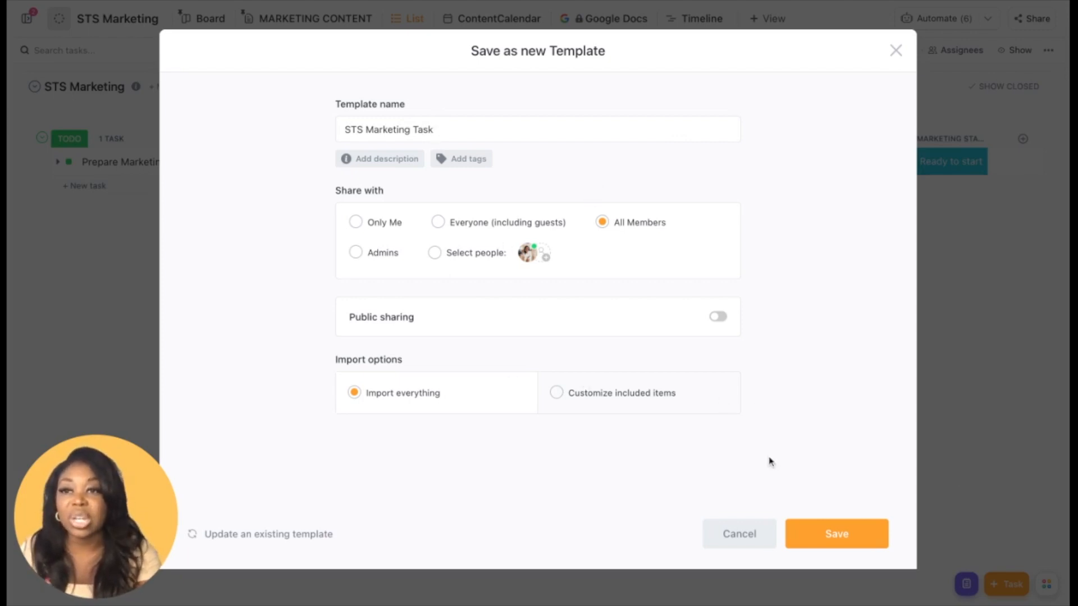
{"action": "left_click", "coordinate": [811, 534]}
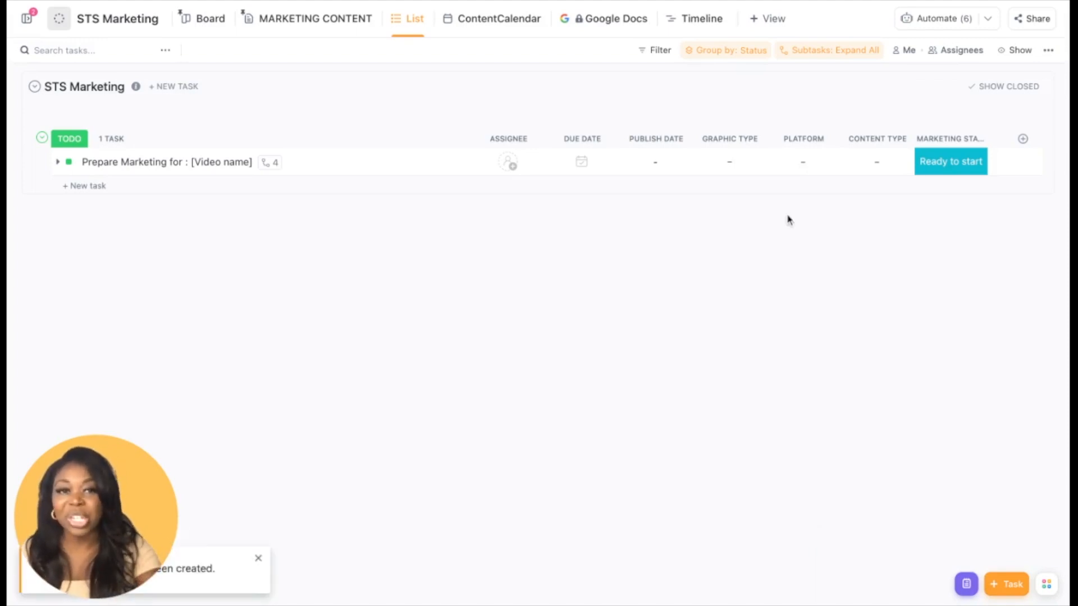
Start a new automation for the STS Marketing list with the Task created trigger and review its creation sources
{"action": "left_click", "coordinate": [929, 20]}
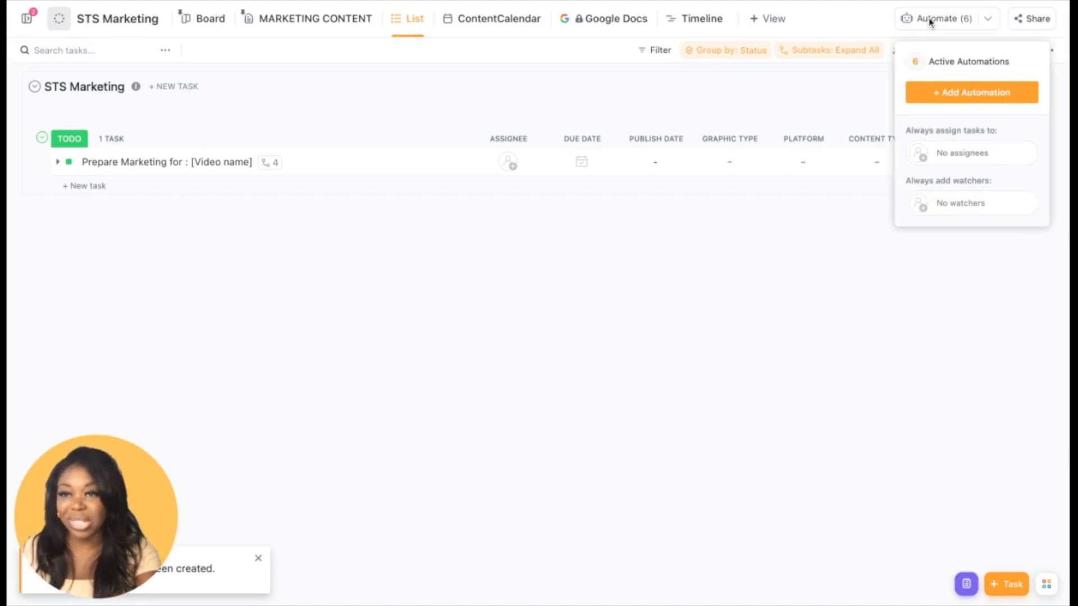
{"action": "left_click", "coordinate": [947, 97]}
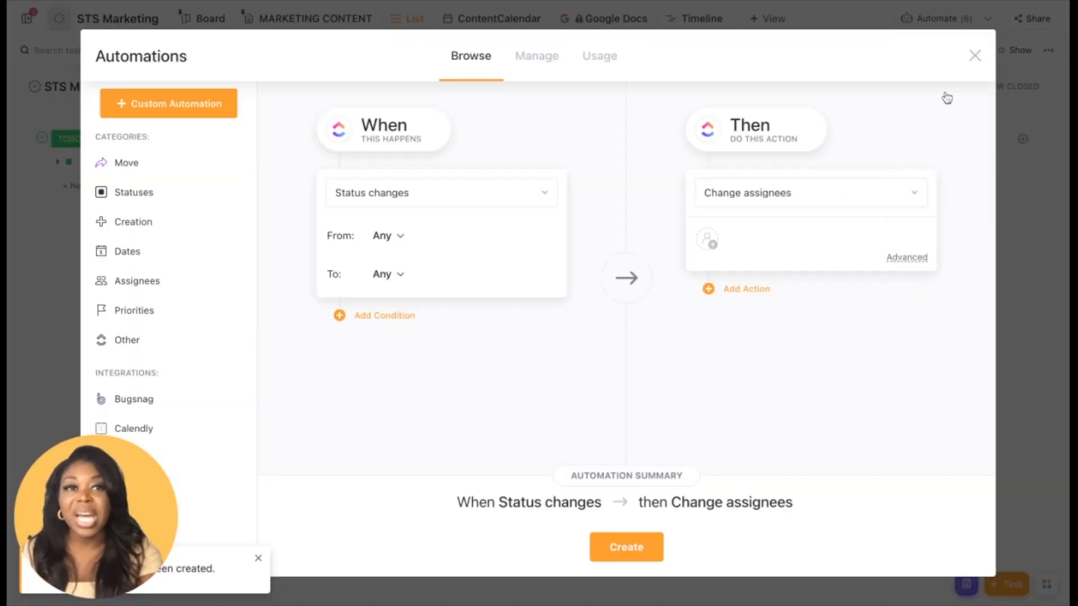
{"action": "left_click", "coordinate": [454, 206]}
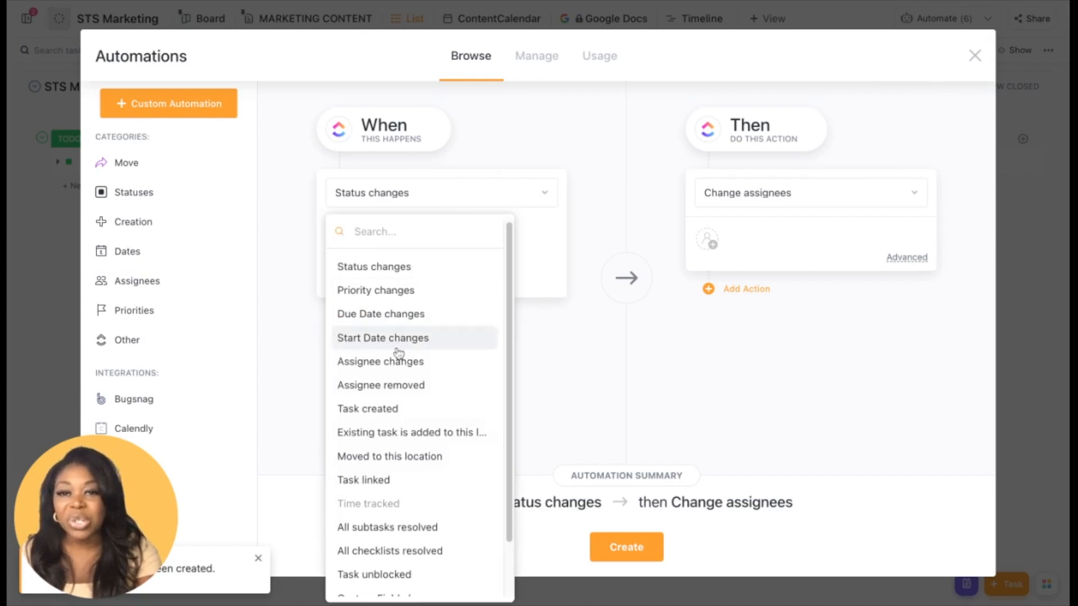
{"action": "left_click", "coordinate": [385, 409]}
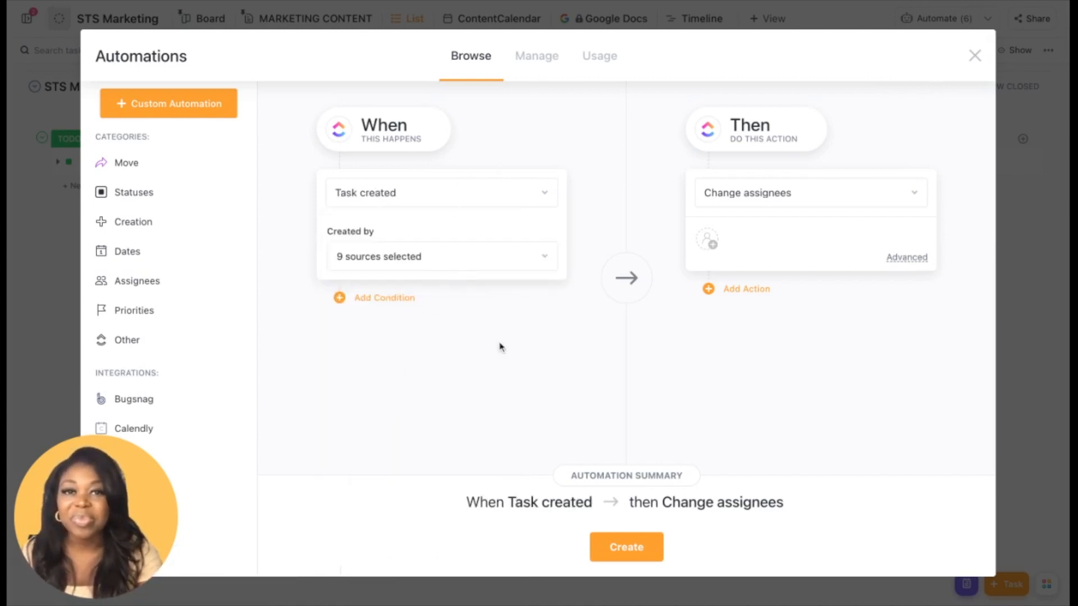
{"action": "left_click", "coordinate": [525, 263]}
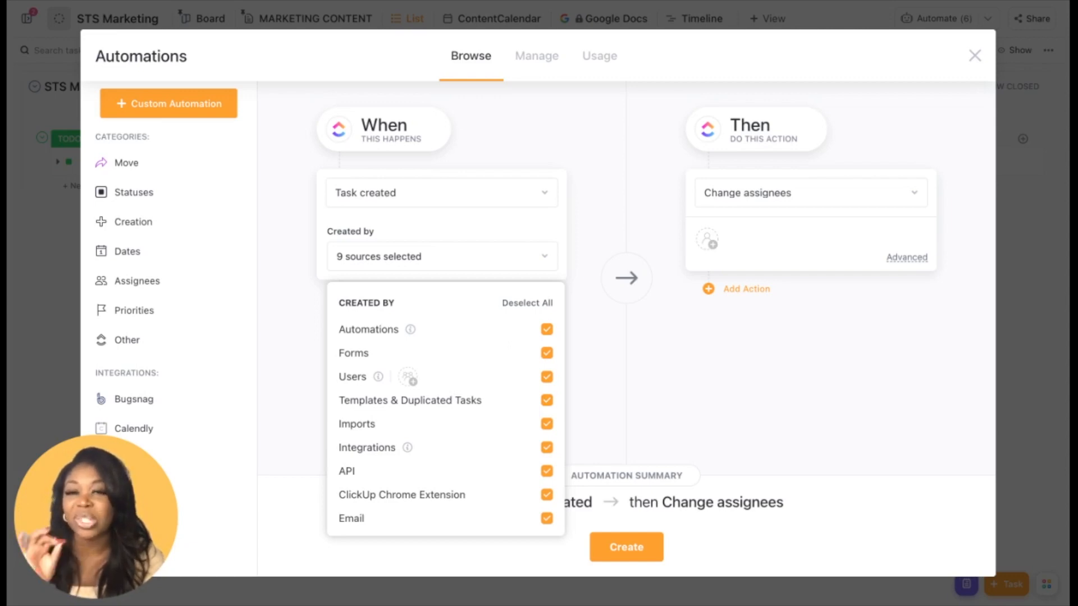
{"action": "left_click", "coordinate": [600, 226]}
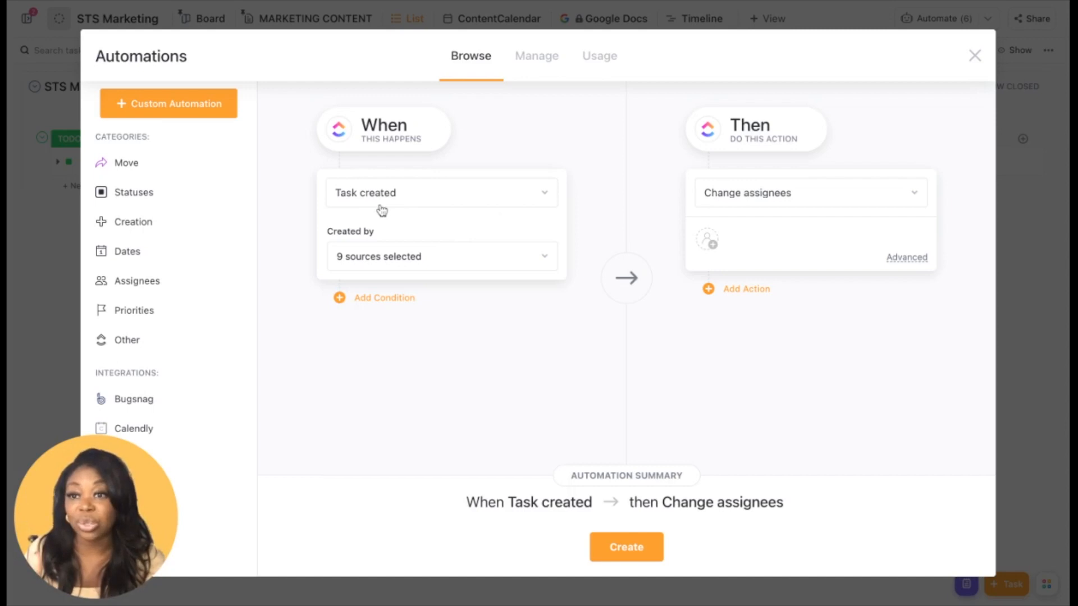
Set the automation's action to Apply a template, search the templates for sts and use the STS Marketing Task template
{"action": "left_click", "coordinate": [774, 201]}
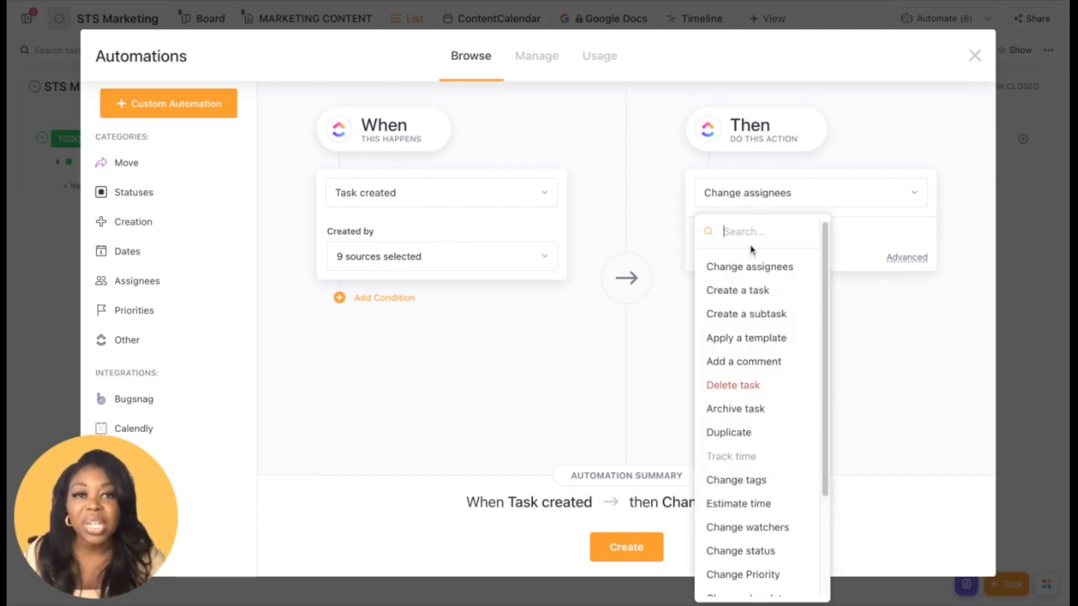
{"action": "left_click", "coordinate": [747, 338]}
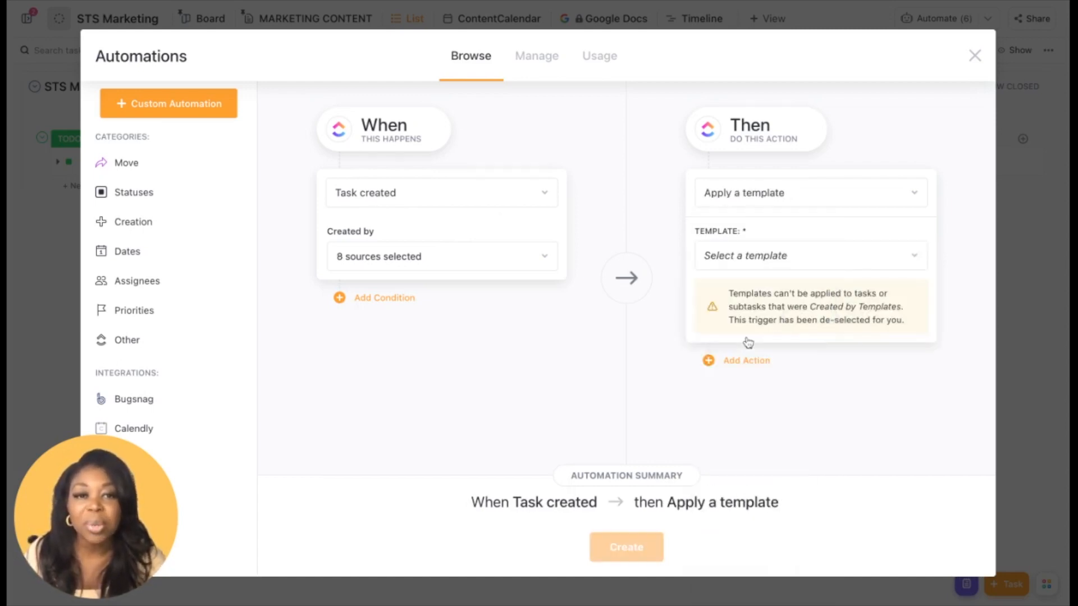
{"action": "left_click", "coordinate": [786, 257]}
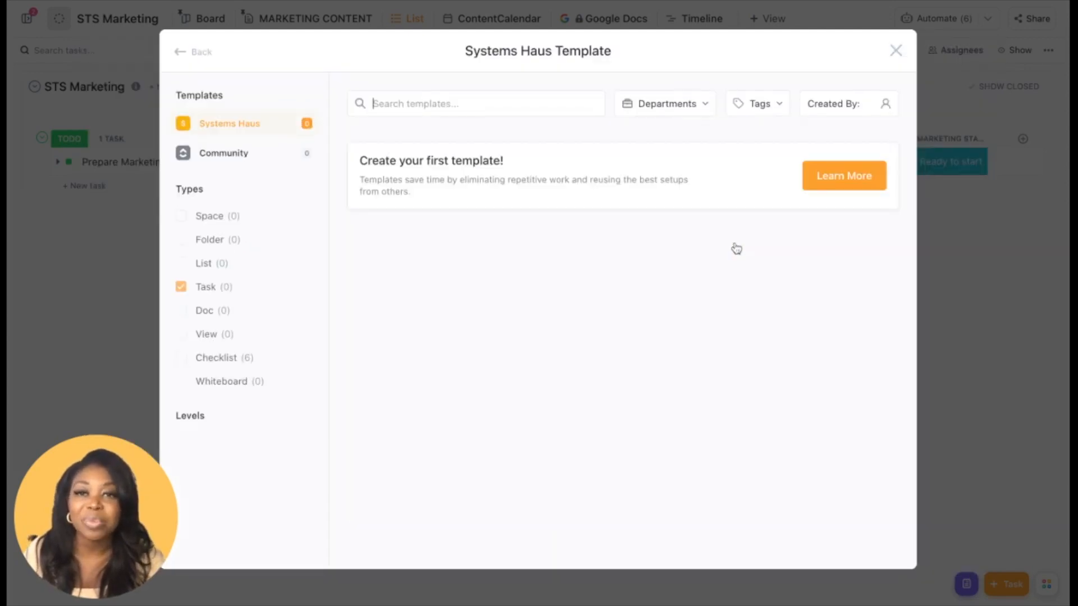
{"action": "mouse_move", "coordinate": [584, 234]}
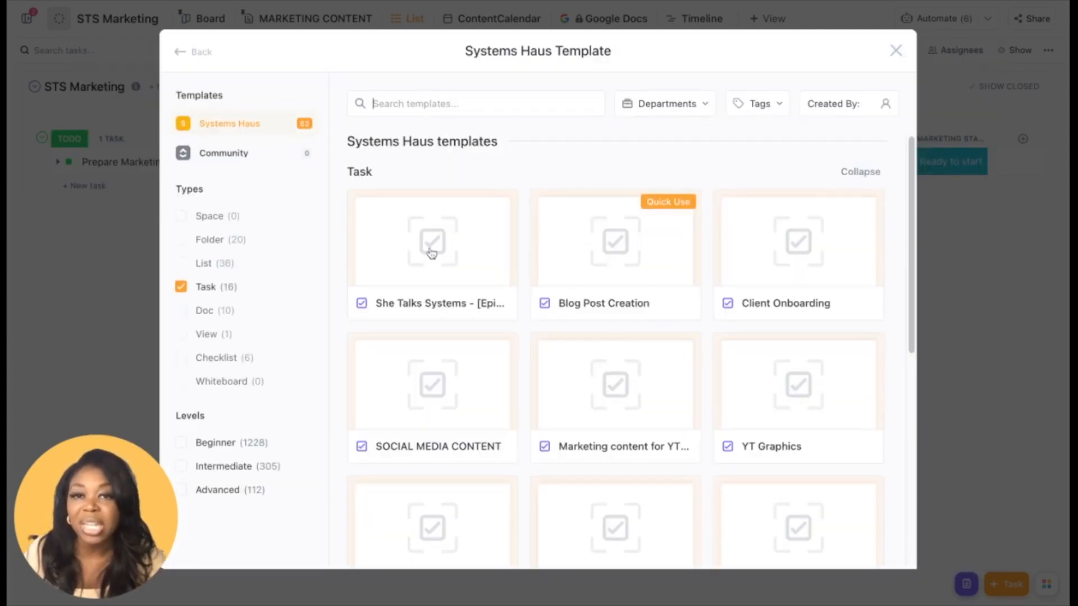
{"action": "mouse_move", "coordinate": [476, 264]}
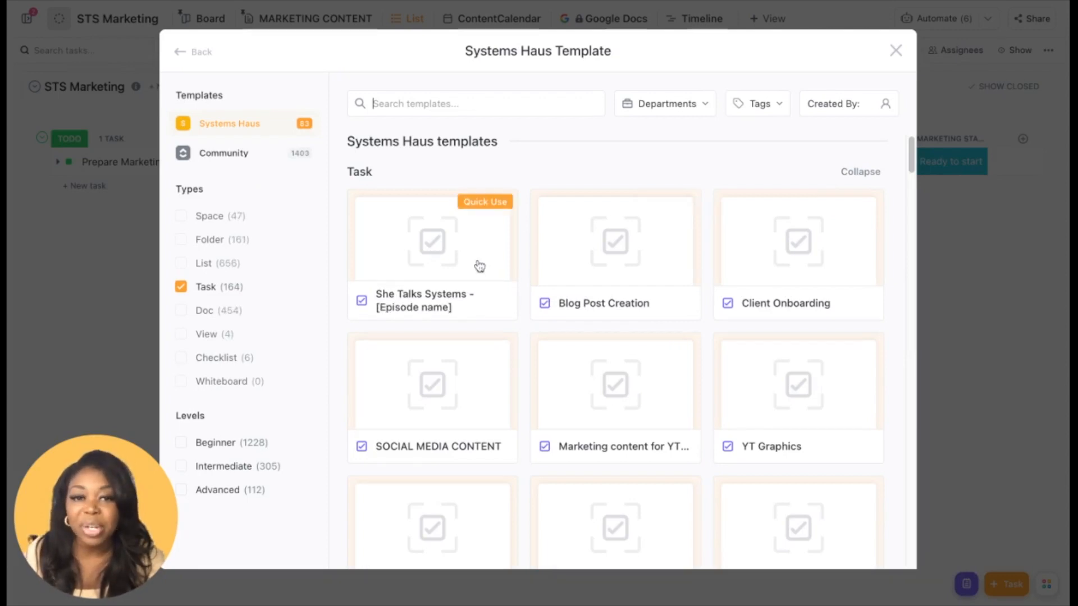
{"action": "left_click", "coordinate": [518, 108]}
{"action": "type", "text": "sts"}
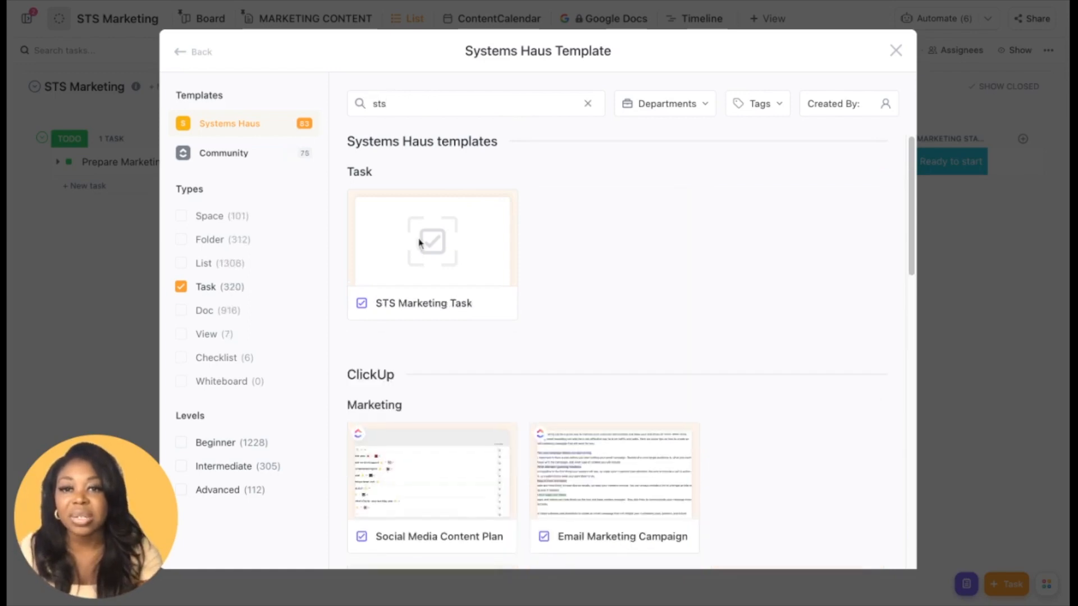
{"action": "left_click", "coordinate": [451, 253]}
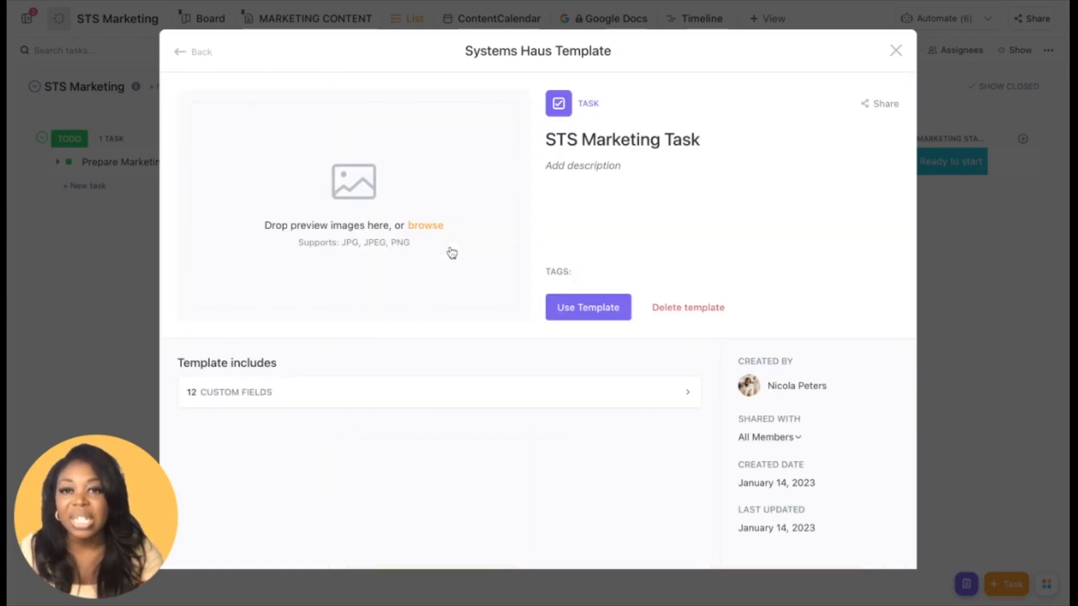
{"action": "left_click", "coordinate": [577, 317]}
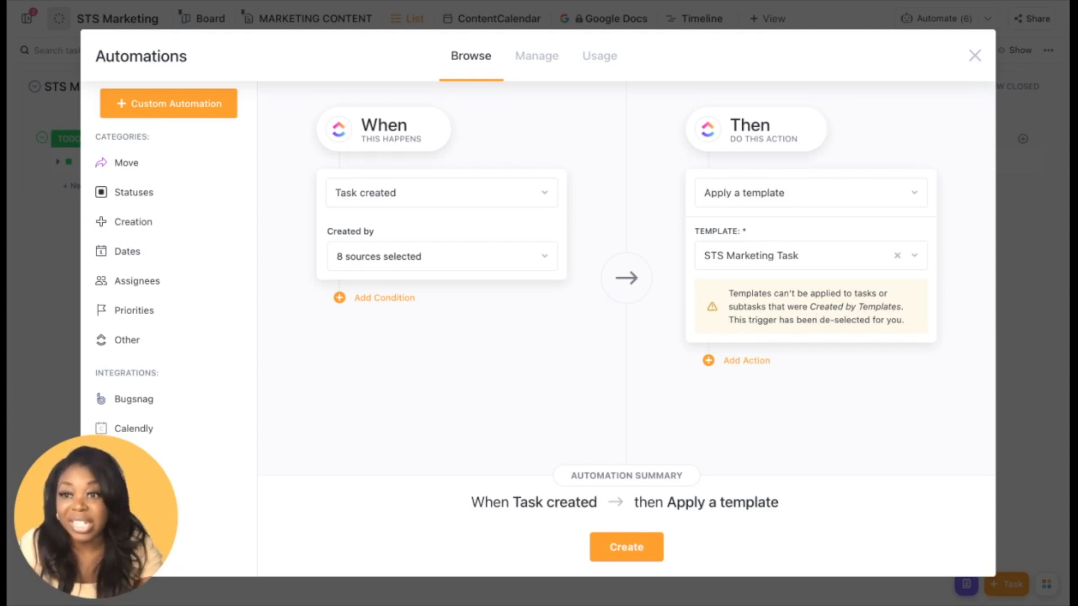
Check the trigger's selected creation sources and create the automation that applies the template
{"action": "left_click", "coordinate": [400, 258]}
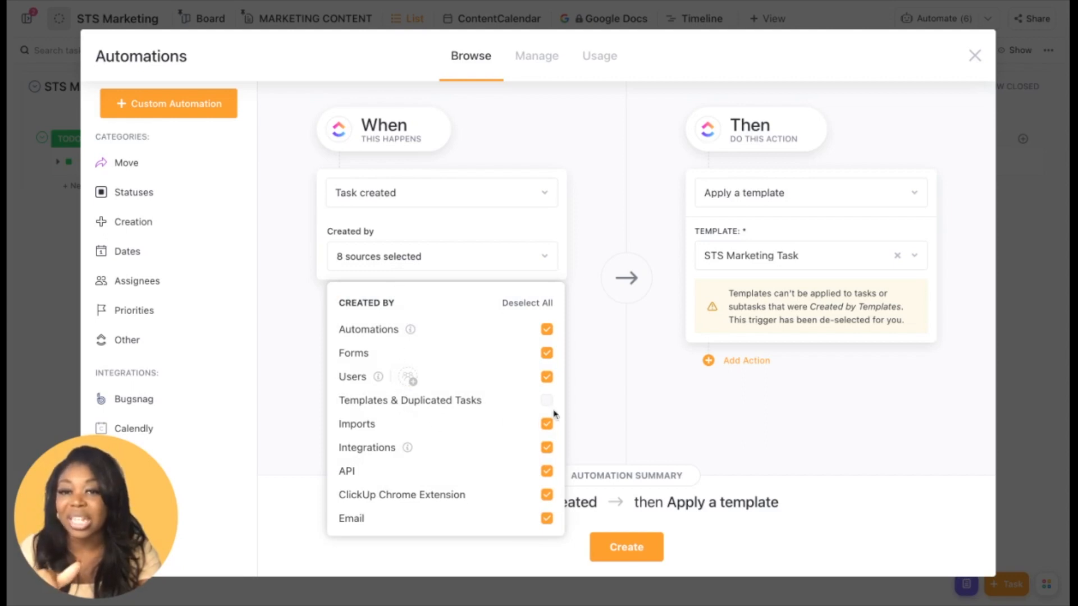
{"action": "left_click", "coordinate": [706, 393]}
{"action": "left_click", "coordinate": [627, 547]}
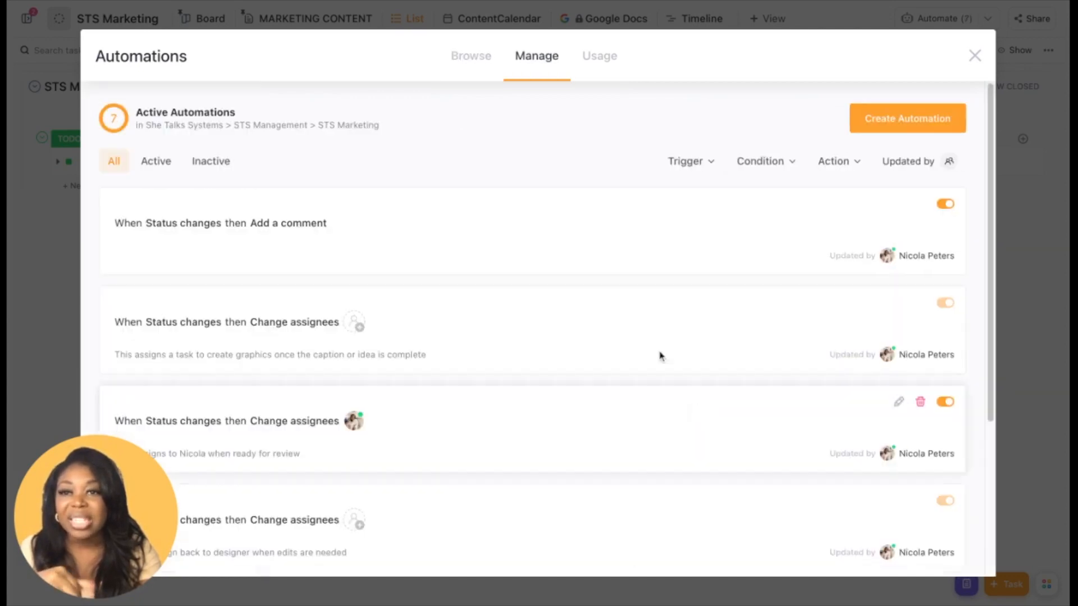
{"action": "scroll", "coordinate": [622, 308], "scroll_direction": "down", "scroll_amount": 5}
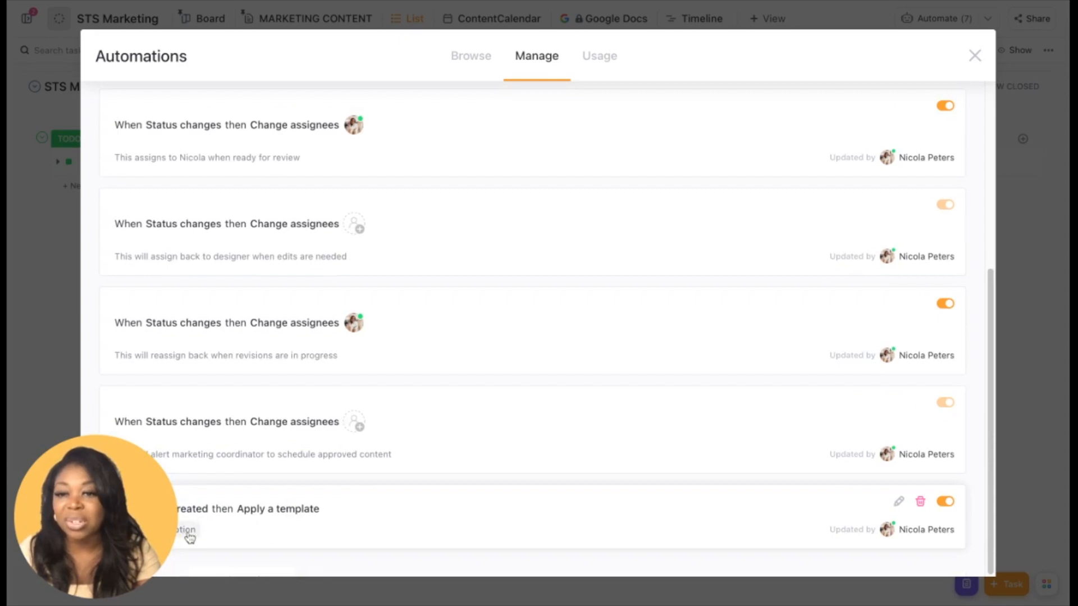
{"action": "left_click", "coordinate": [189, 533]}
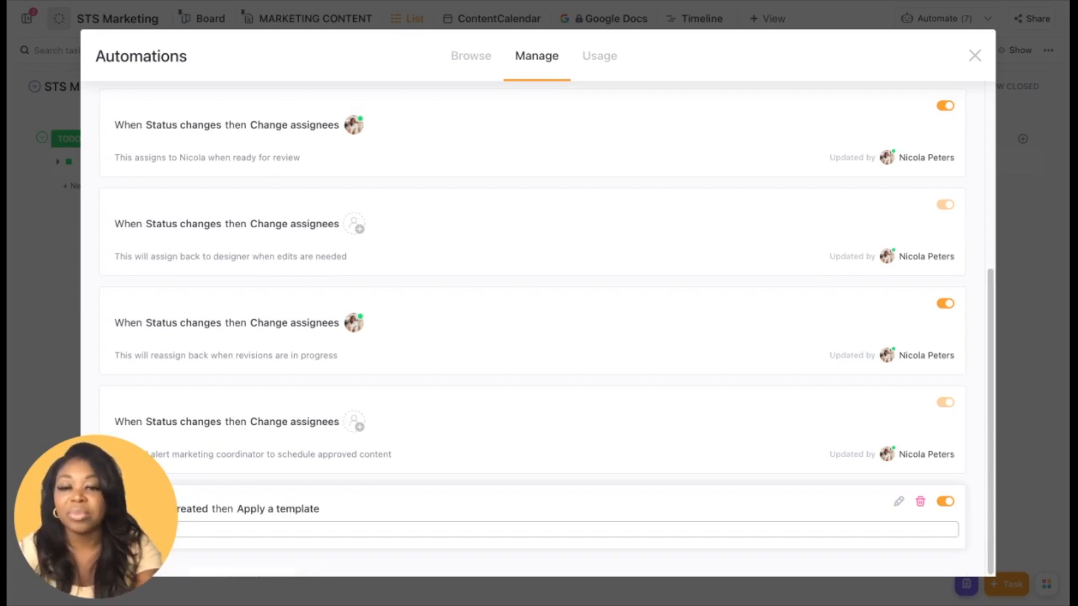
{"action": "type", "text": "mATICAL"}
{"action": "key", "text": "BackSpace"}
{"action": "key", "text": "BackSpace"}
{"action": "key", "text": "BackSpace"}
{"action": "key", "text": "BackSpace"}
{"action": "key", "text": "BackSpace"}
{"action": "key", "text": "BackSpace"}
{"action": "key", "text": "BackSpace"}
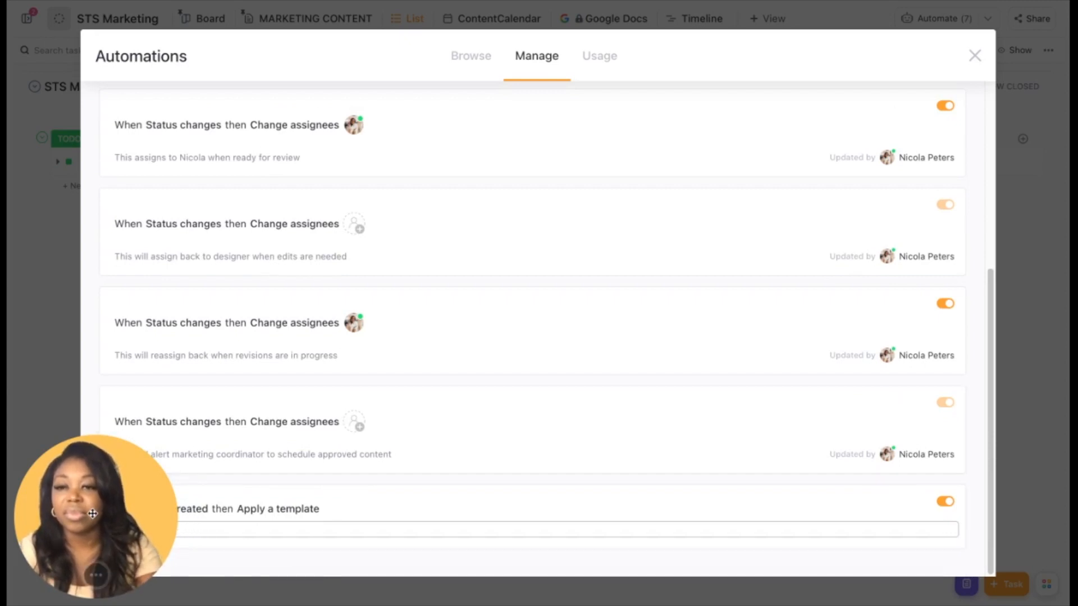
{"action": "left_click_drag", "start_coordinate": [164, 533], "coordinate": [163, 283]}
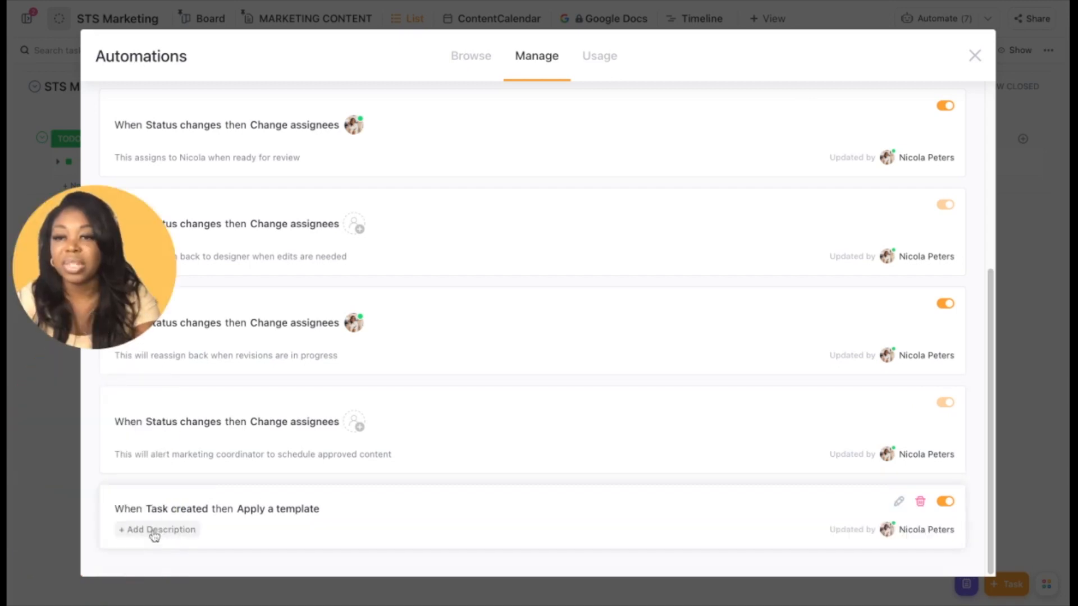
Add the description "Apply the STS Marketing Task" to the Task created automation and close the automations window
{"action": "left_click", "coordinate": [153, 532]}
{"action": "type", "text": "Apply the STS Marke"}
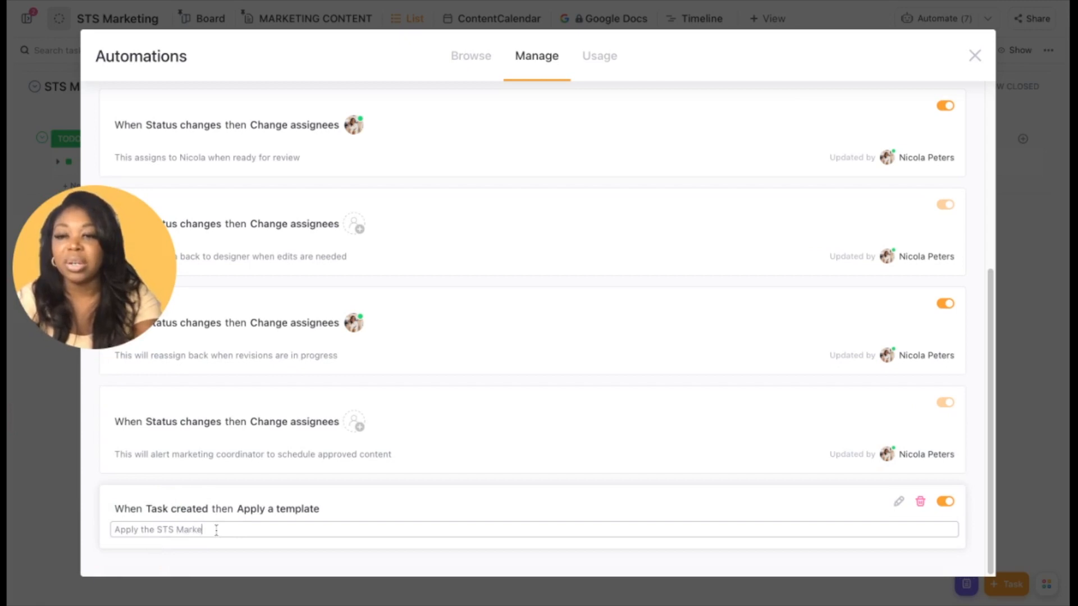
{"action": "type", "text": "ting Task"}
{"action": "key", "text": "Return"}
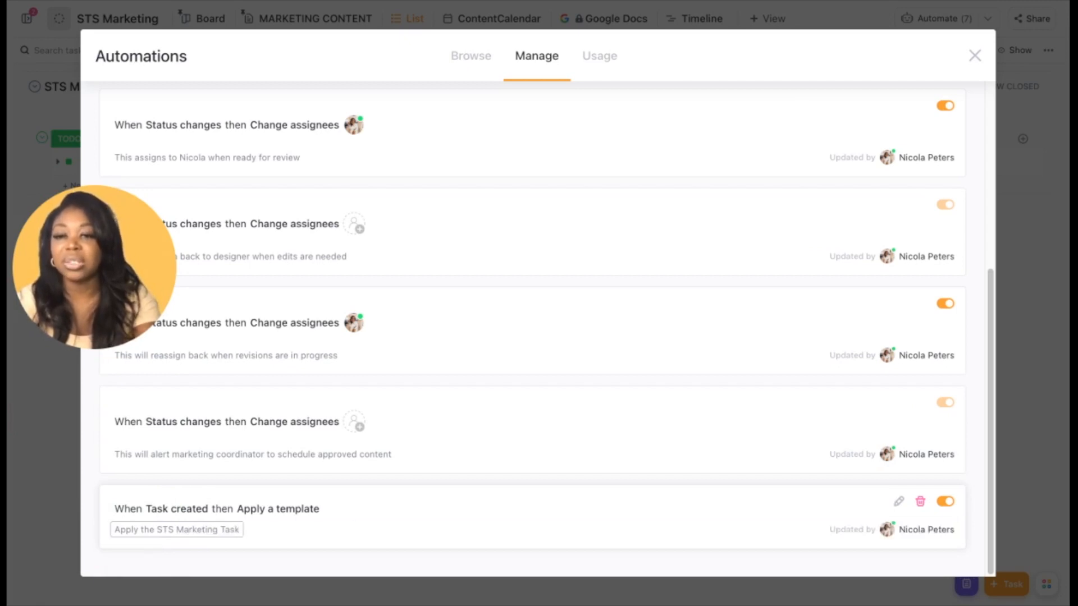
{"action": "left_click", "coordinate": [974, 55]}
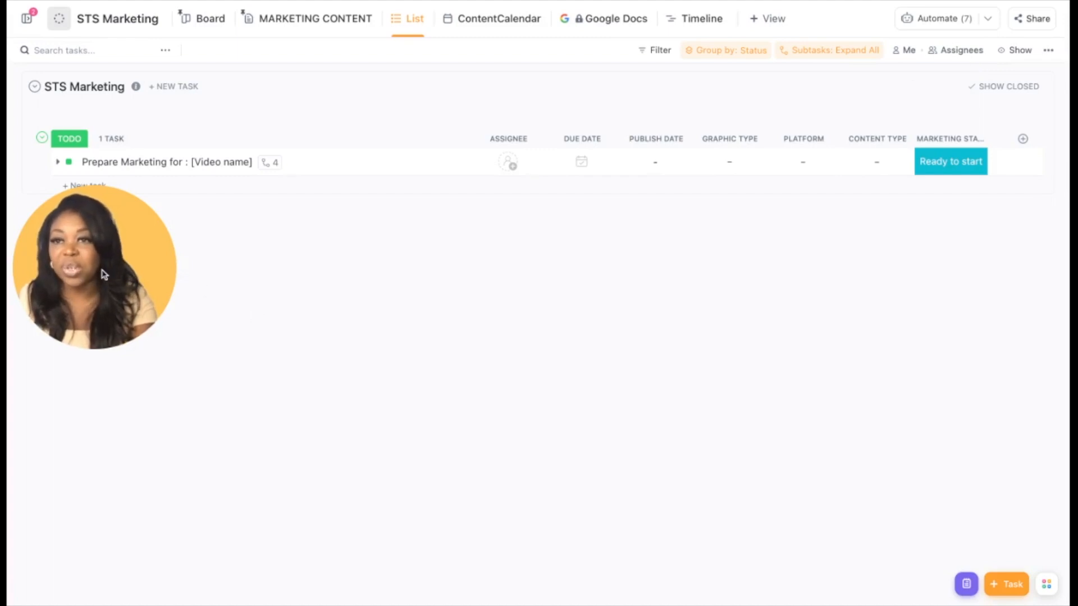
Create a task named "new task" in the TODO group of the STS Marketing list and collapse its subtasks
{"action": "left_click_drag", "start_coordinate": [105, 274], "coordinate": [104, 363]}
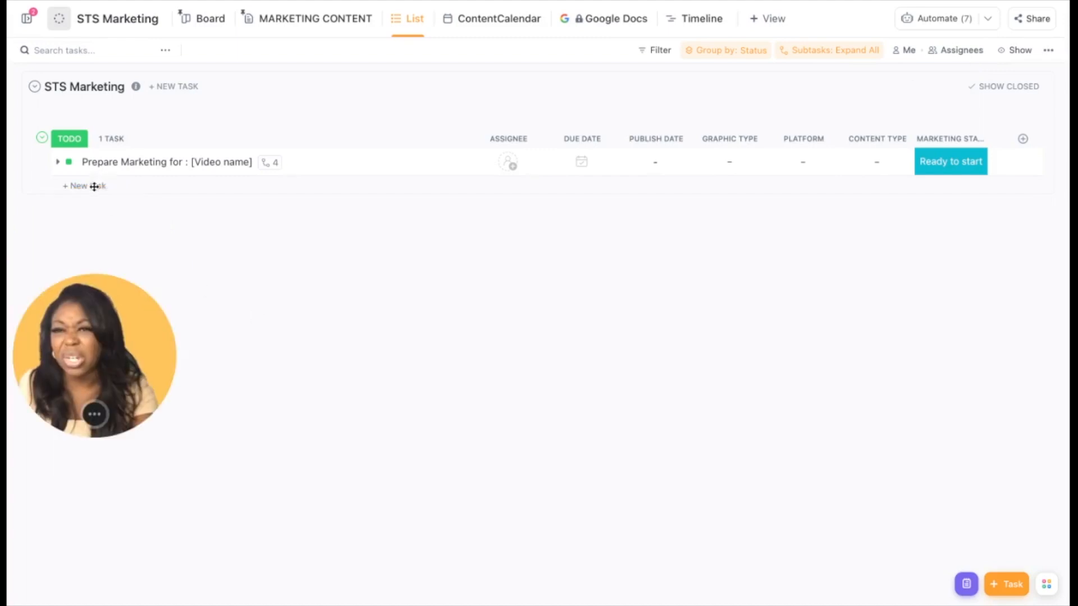
{"action": "left_click", "coordinate": [90, 186]}
{"action": "type", "text": "new task"}
{"action": "key", "text": "Return"}
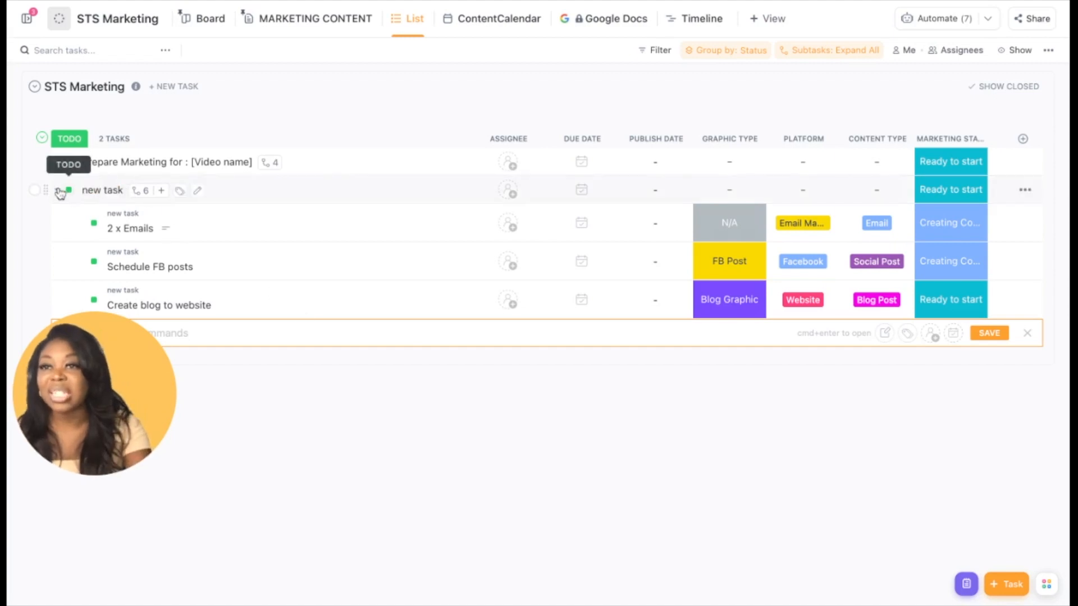
{"action": "left_click", "coordinate": [59, 192]}
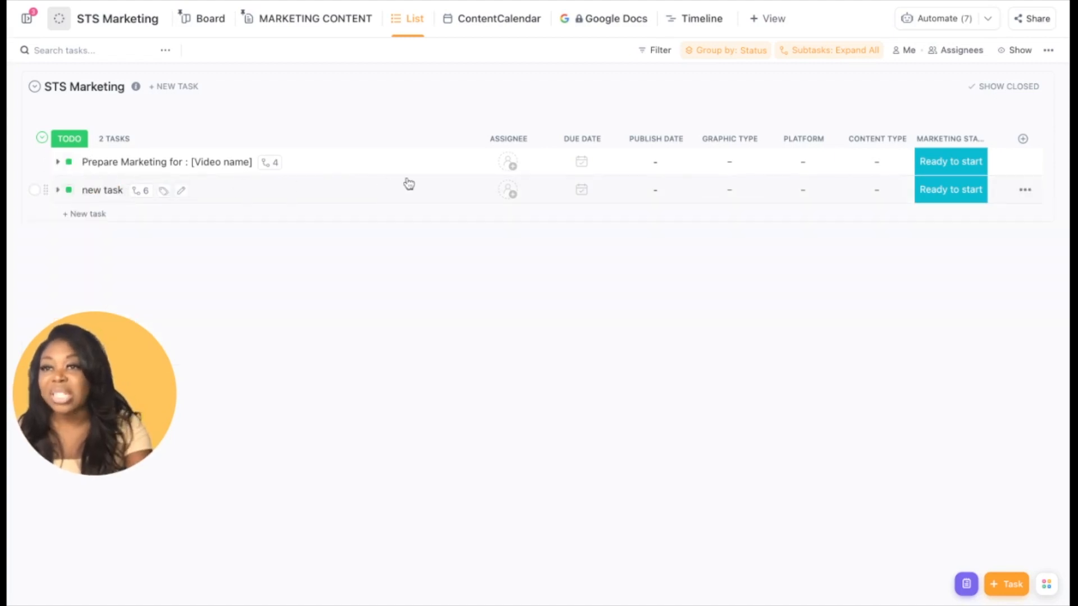
{"action": "left_click", "coordinate": [508, 164]}
{"action": "left_click", "coordinate": [449, 340]}
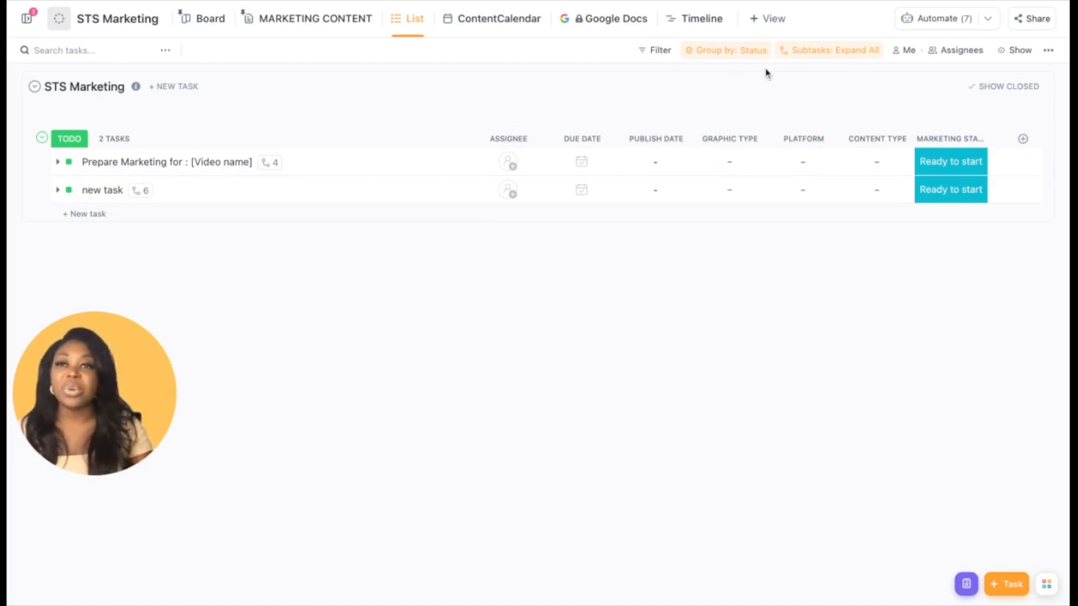
Edit the STS Marketing automation that applies a template, adding a Change assignees action that assigns yourself
{"action": "left_click", "coordinate": [948, 19]}
{"action": "left_click", "coordinate": [941, 63]}
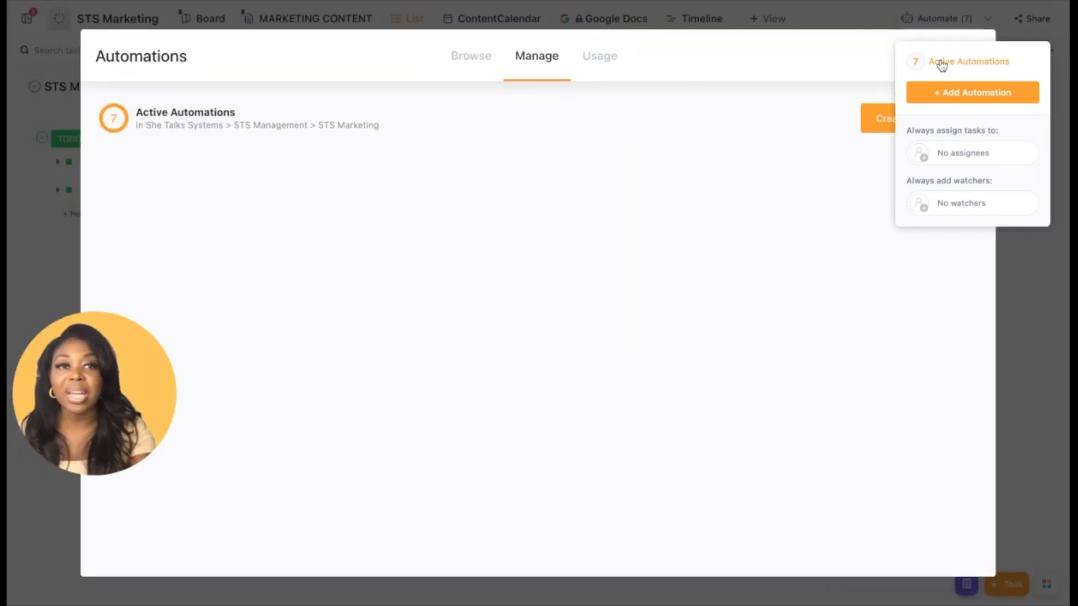
{"action": "scroll", "coordinate": [365, 340], "scroll_direction": "down", "scroll_amount": 5}
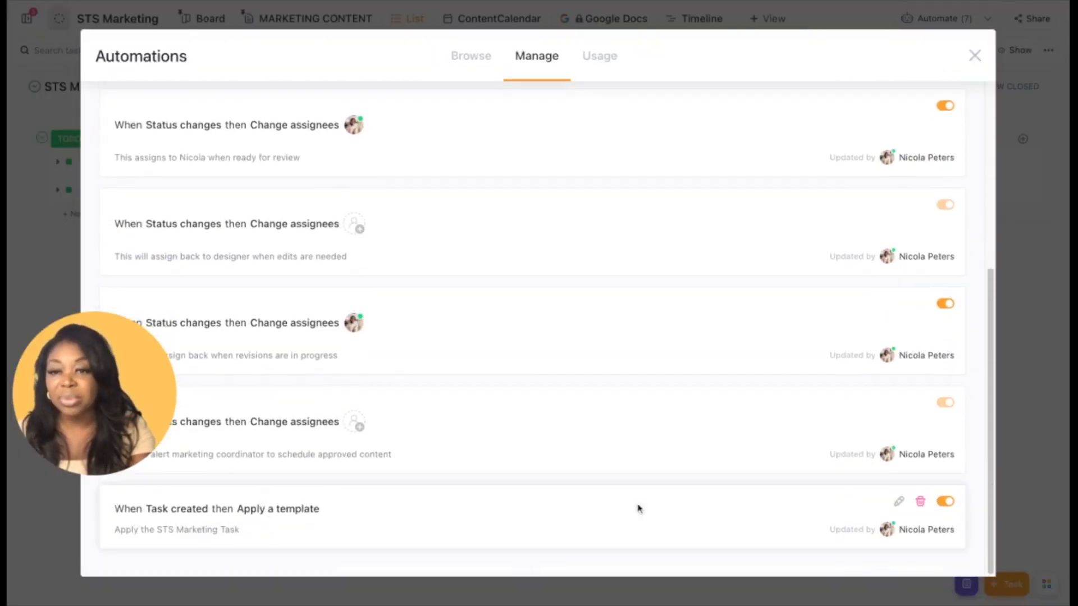
{"action": "left_click", "coordinate": [898, 501]}
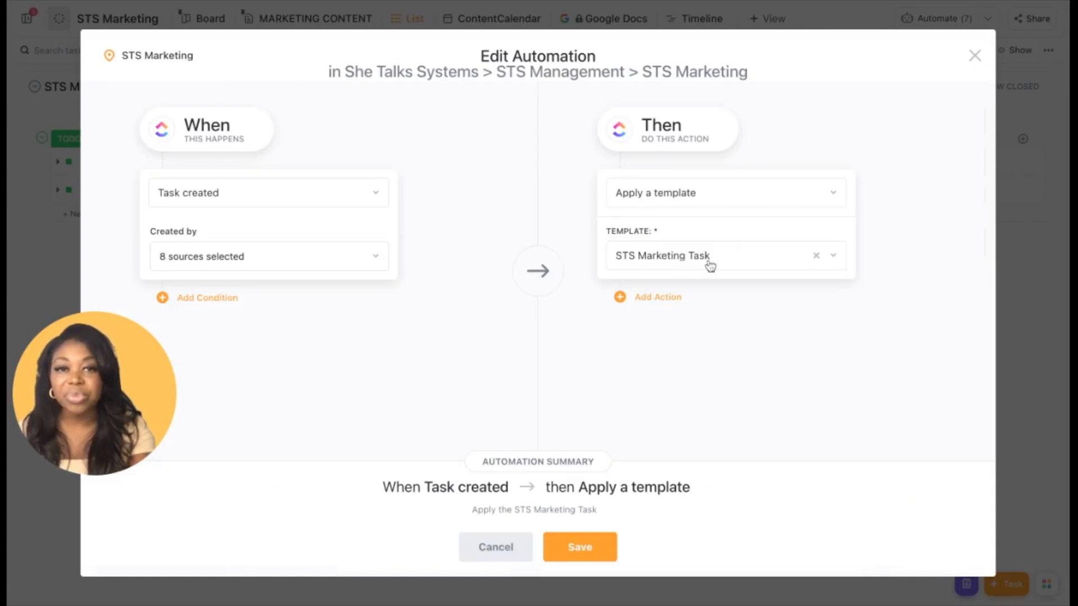
{"action": "left_click", "coordinate": [660, 299]}
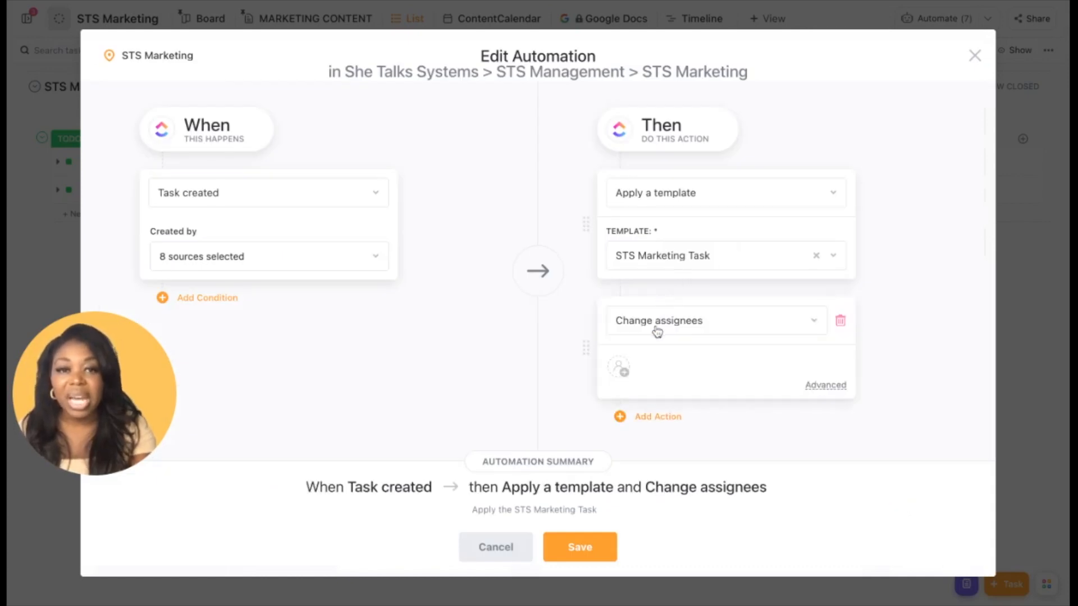
{"action": "left_click", "coordinate": [620, 368]}
{"action": "mouse_move", "coordinate": [638, 376]}
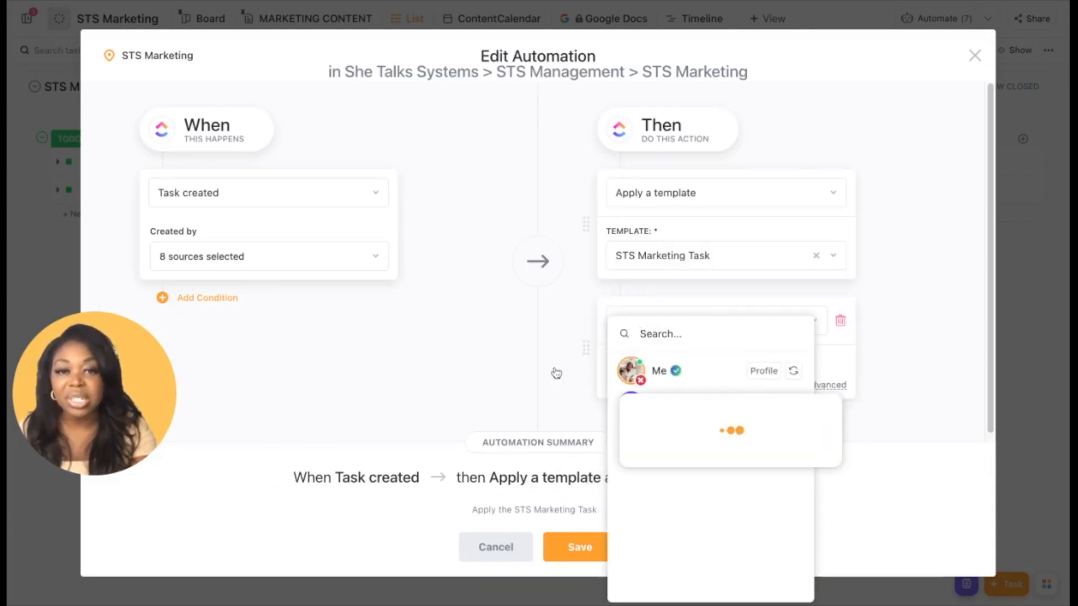
{"action": "left_click", "coordinate": [566, 404]}
Add a Change due date action set to 5 days after trigger date, save the automation and close the automations window
{"action": "scroll", "coordinate": [696, 370], "scroll_direction": "down", "scroll_amount": 1}
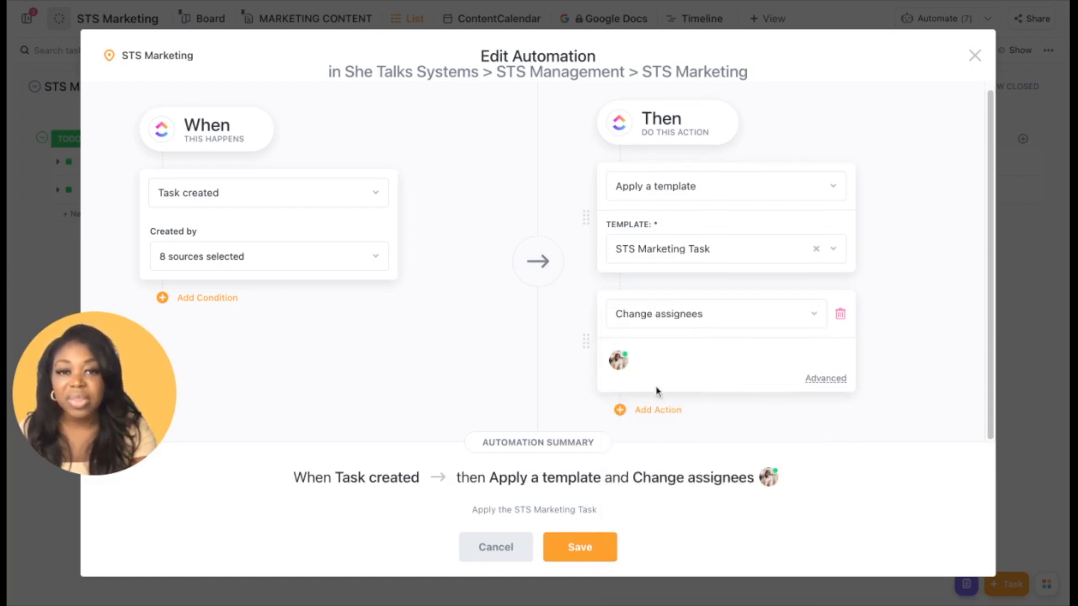
{"action": "left_click", "coordinate": [651, 414]}
{"action": "scroll", "coordinate": [651, 415], "scroll_direction": "down", "scroll_amount": 2}
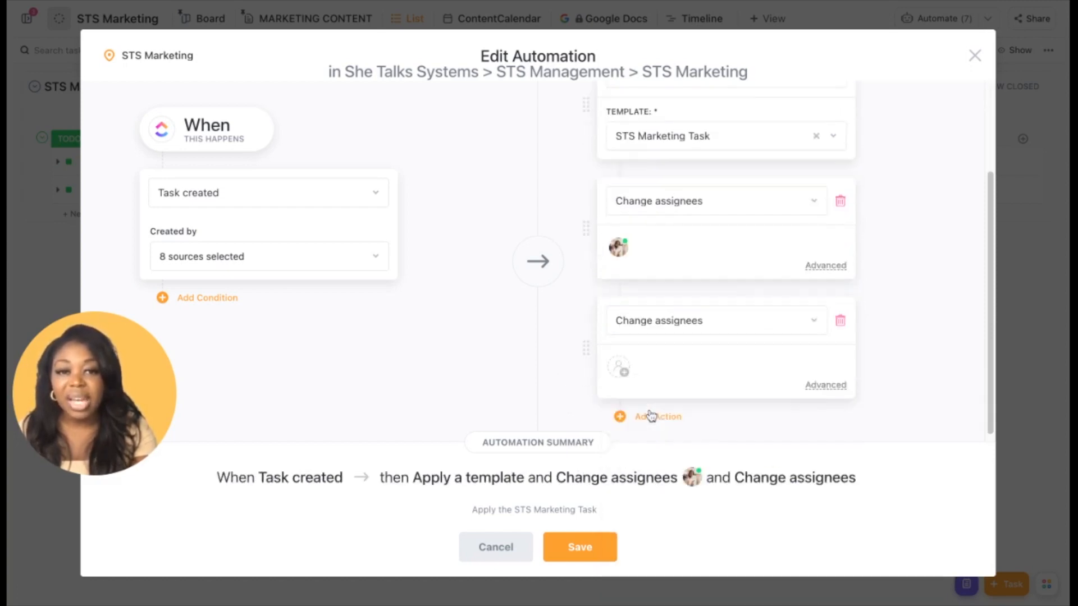
{"action": "left_click", "coordinate": [670, 317]}
{"action": "scroll", "coordinate": [632, 410], "scroll_direction": "down", "scroll_amount": 6}
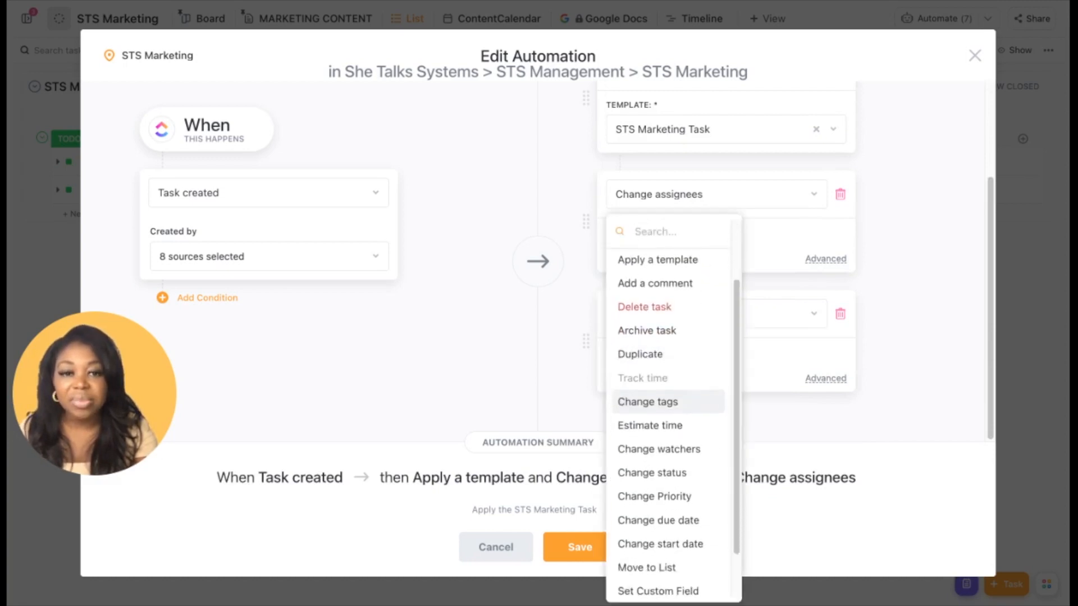
{"action": "left_click", "coordinate": [654, 469]}
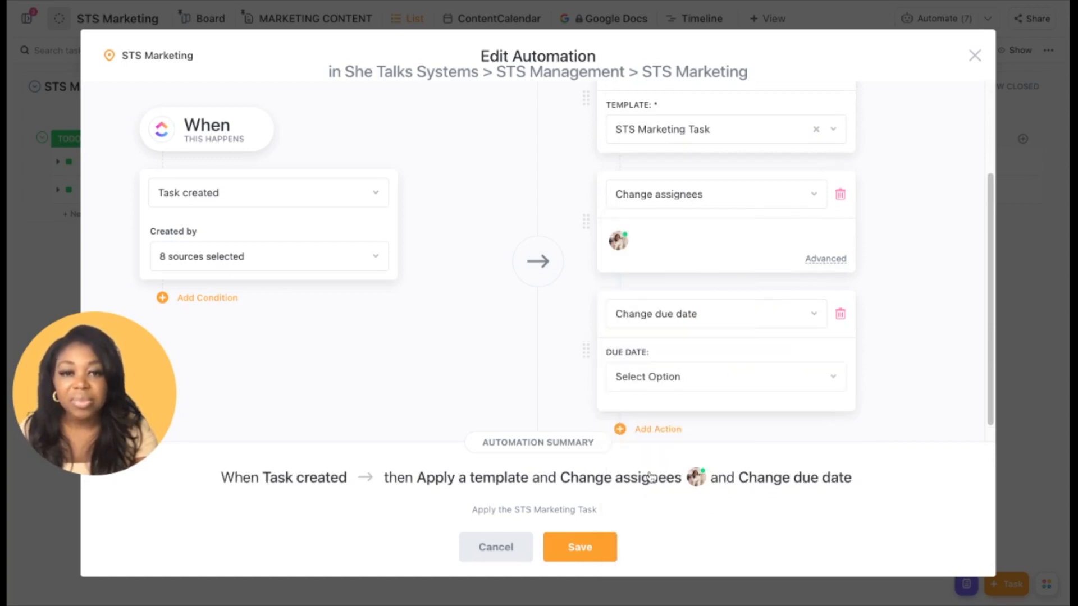
{"action": "left_click", "coordinate": [662, 379]}
{"action": "left_click", "coordinate": [651, 459]}
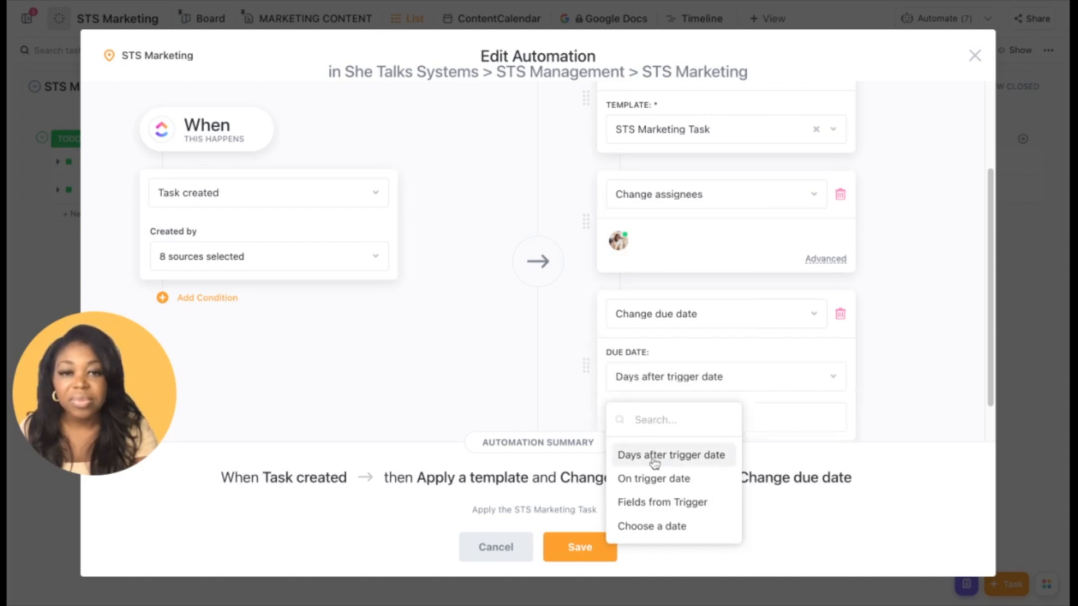
{"action": "left_click", "coordinate": [667, 417]}
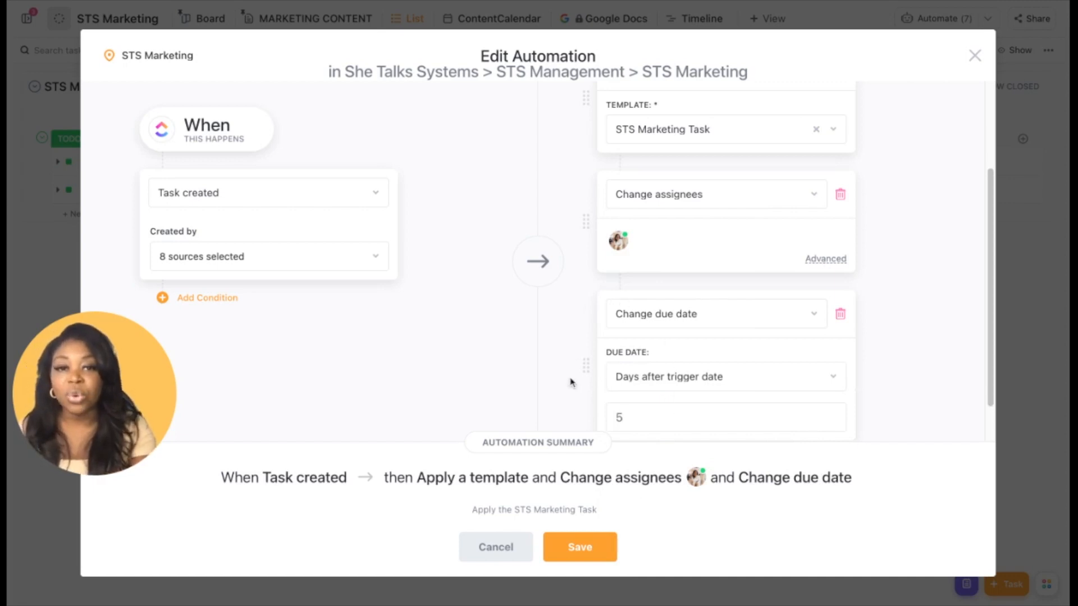
{"action": "scroll", "coordinate": [570, 380], "scroll_direction": "down", "scroll_amount": 2}
{"action": "left_click", "coordinate": [585, 554]}
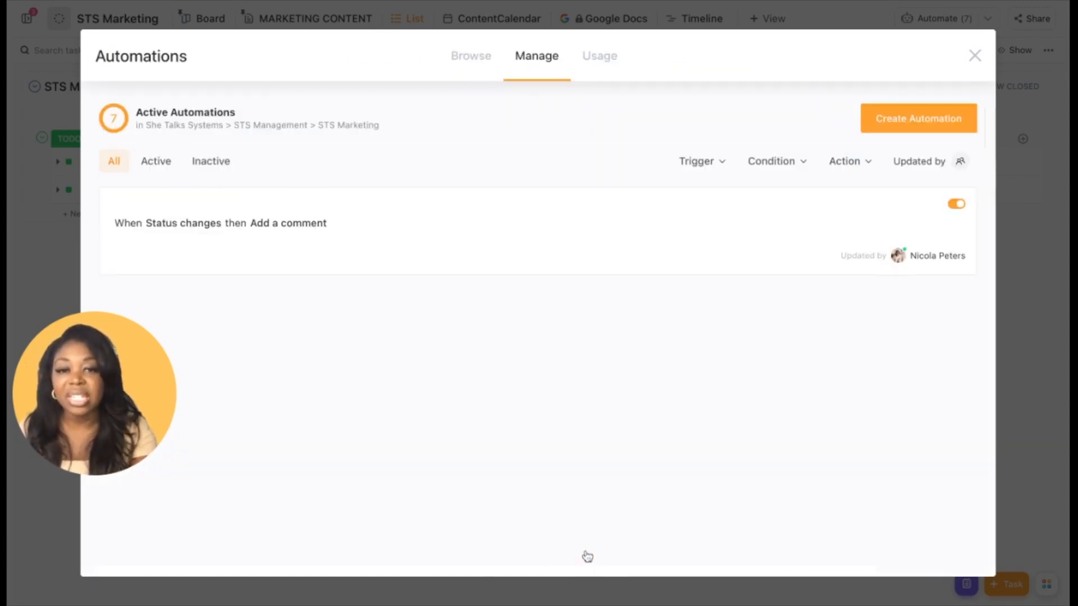
{"action": "key", "text": "Escape"}
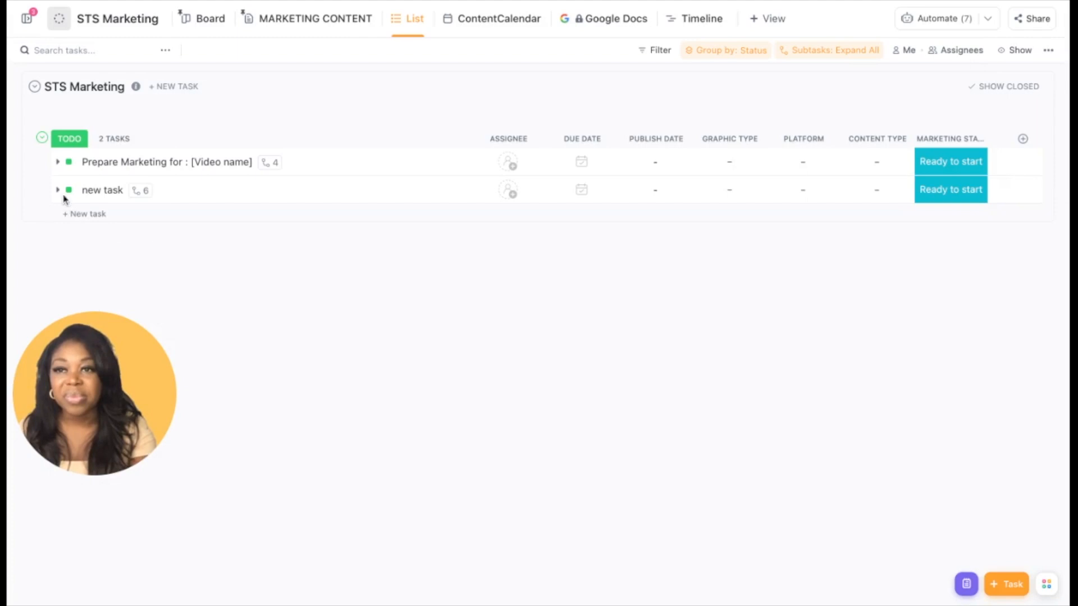
Create a task named "new marketing" in the TODO group of the STS Marketing list and collapse its subtasks
{"action": "left_click", "coordinate": [73, 214]}
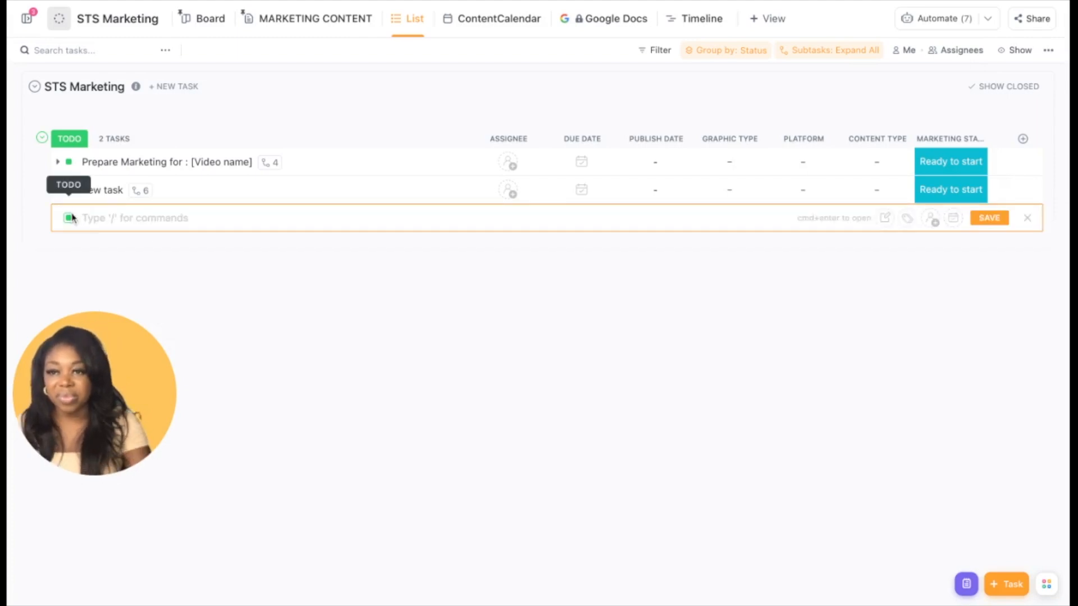
{"action": "type", "text": "new marketing"}
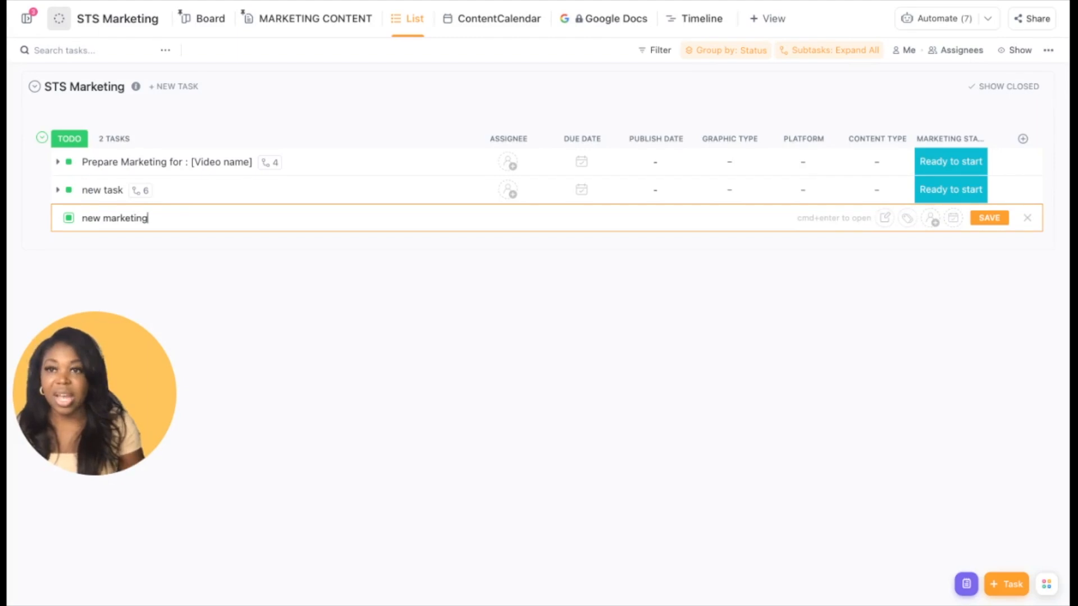
{"action": "key", "text": "Return"}
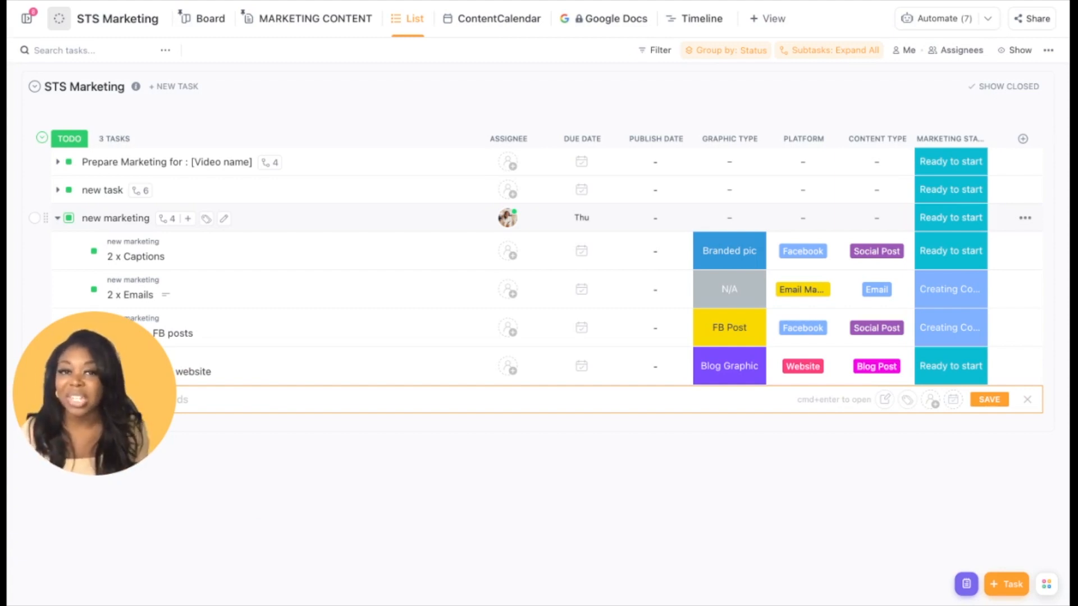
{"action": "left_click", "coordinate": [58, 219]}
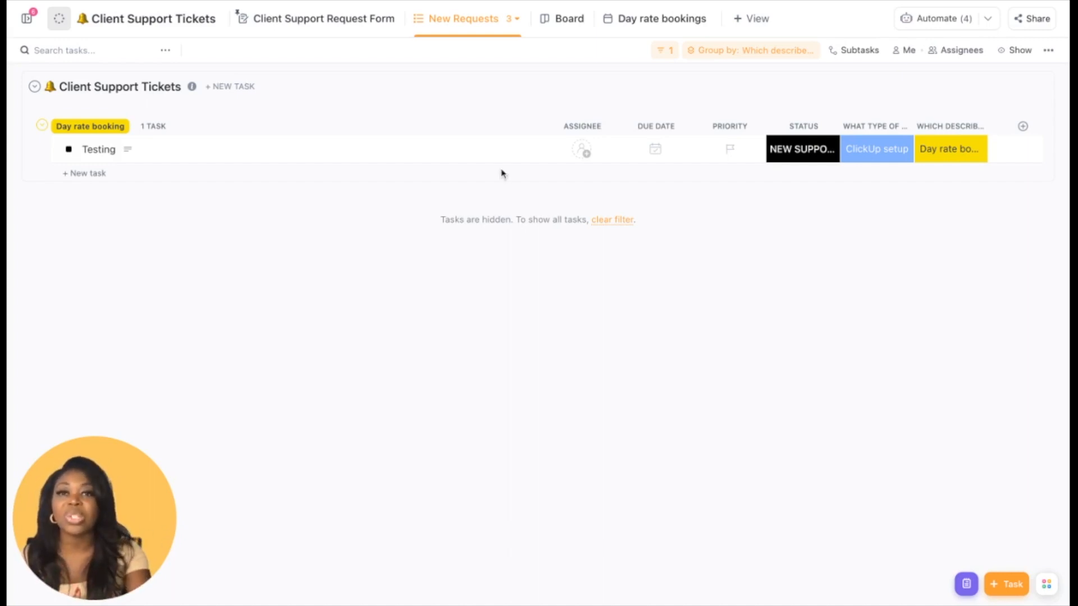
Start a new automation for the Client Support Tickets list, triggered when the status changes from Any to COMPLETE
{"action": "left_click", "coordinate": [927, 20]}
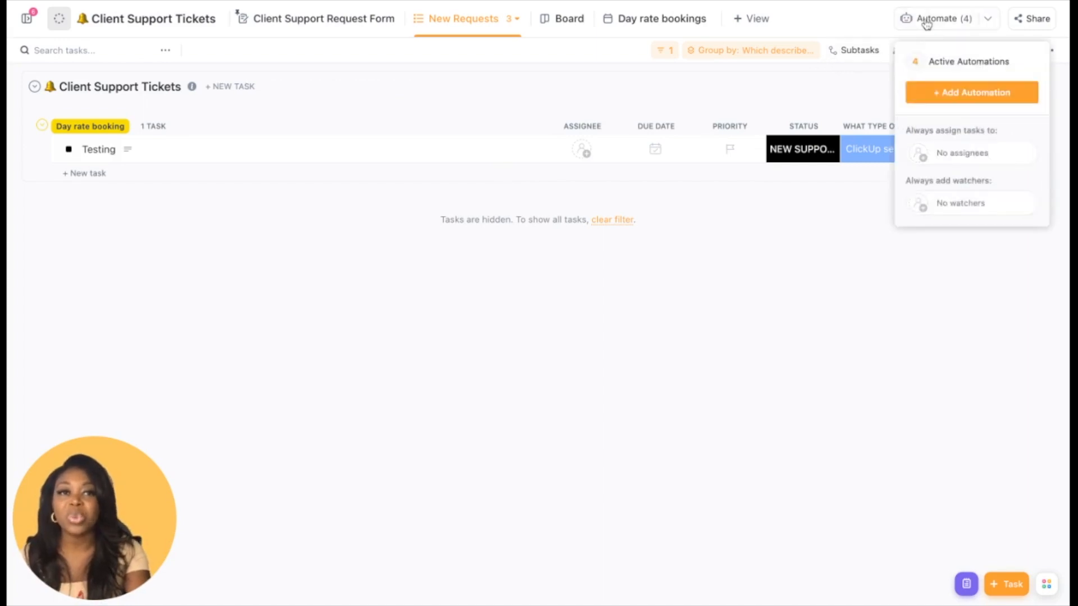
{"action": "left_click", "coordinate": [961, 94]}
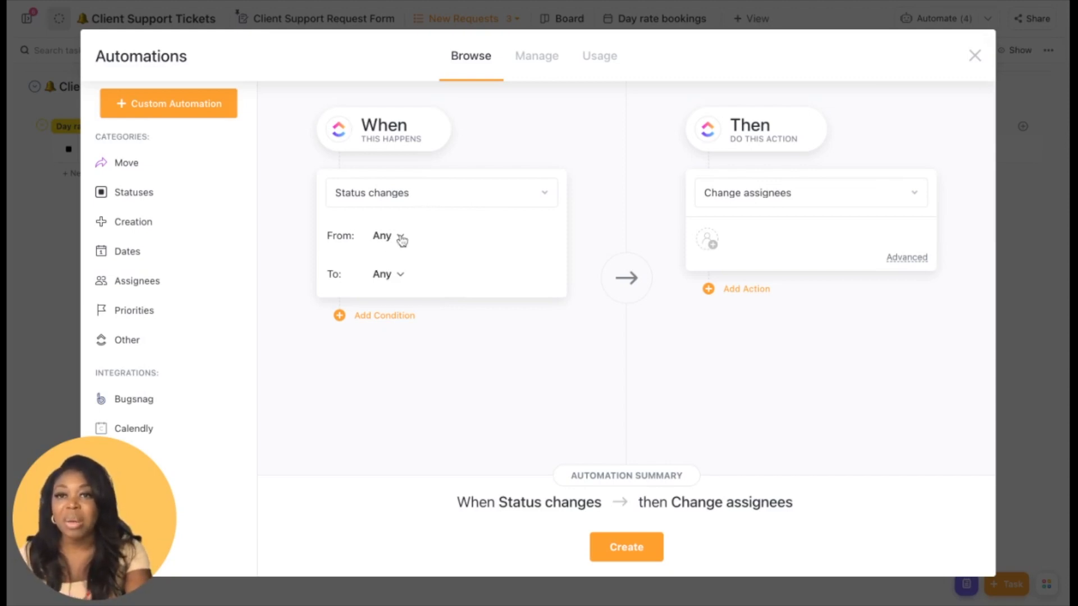
{"action": "left_click", "coordinate": [397, 274]}
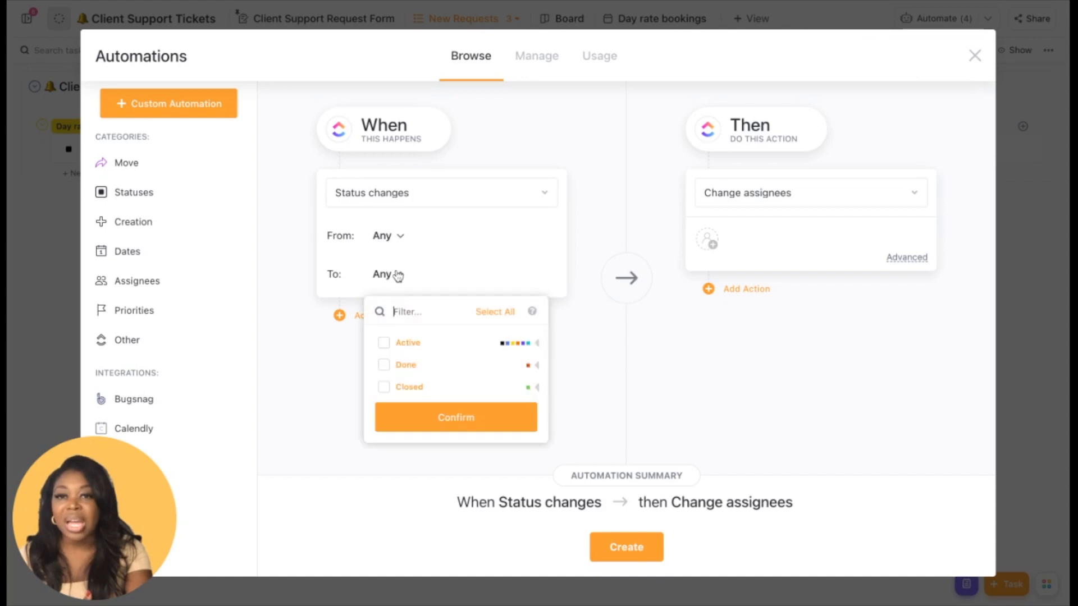
{"action": "left_click", "coordinate": [537, 365]}
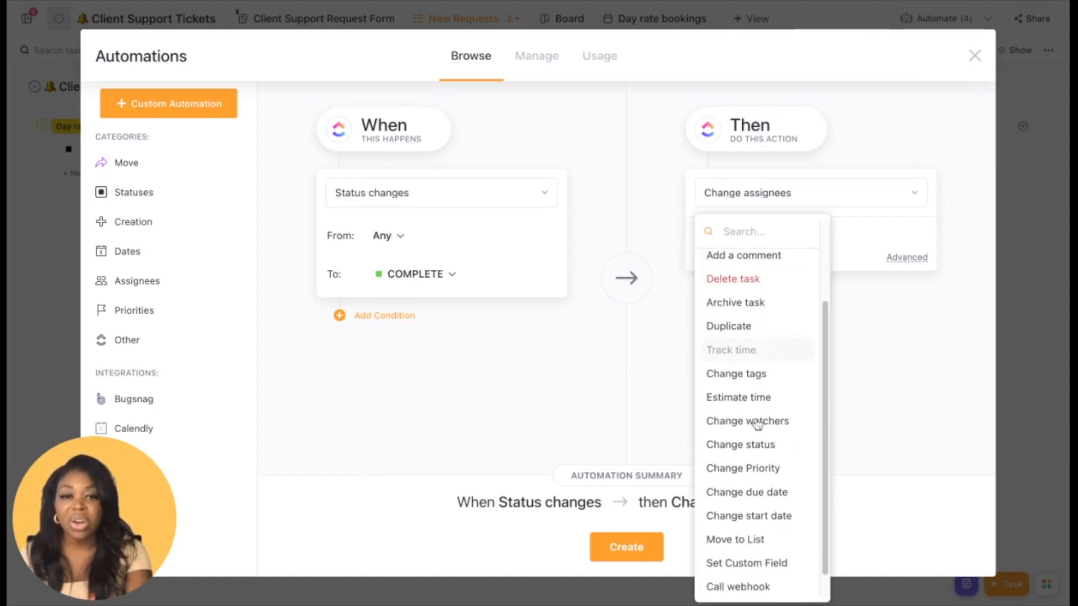
Set the automation's action to Move to List, with Completed requests in the SH Clients space as the destination
{"action": "left_click", "coordinate": [735, 538]}
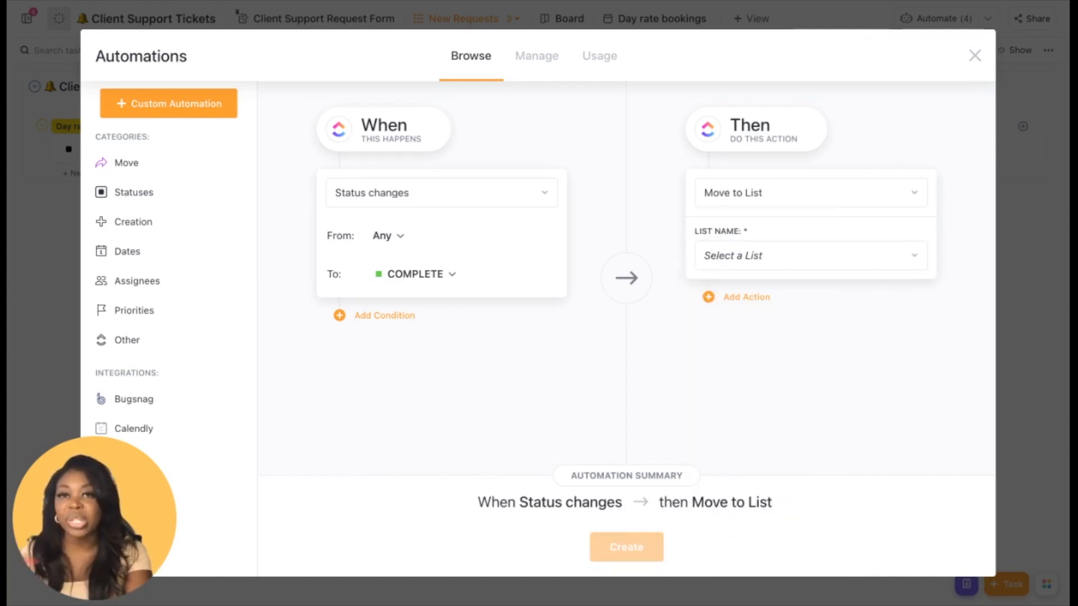
{"action": "left_click", "coordinate": [785, 255]}
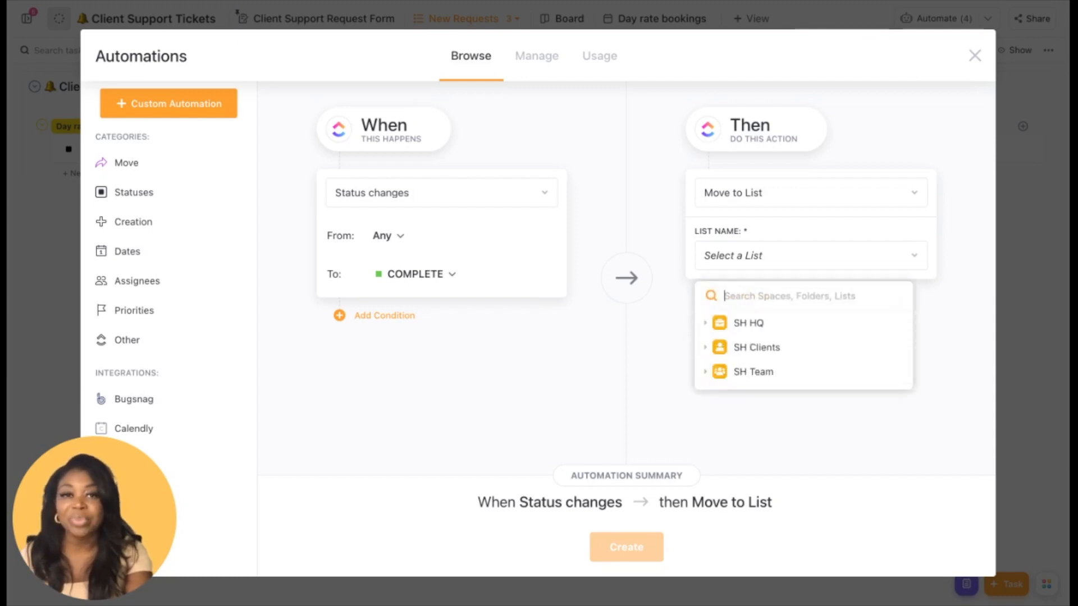
{"action": "left_click", "coordinate": [705, 347]}
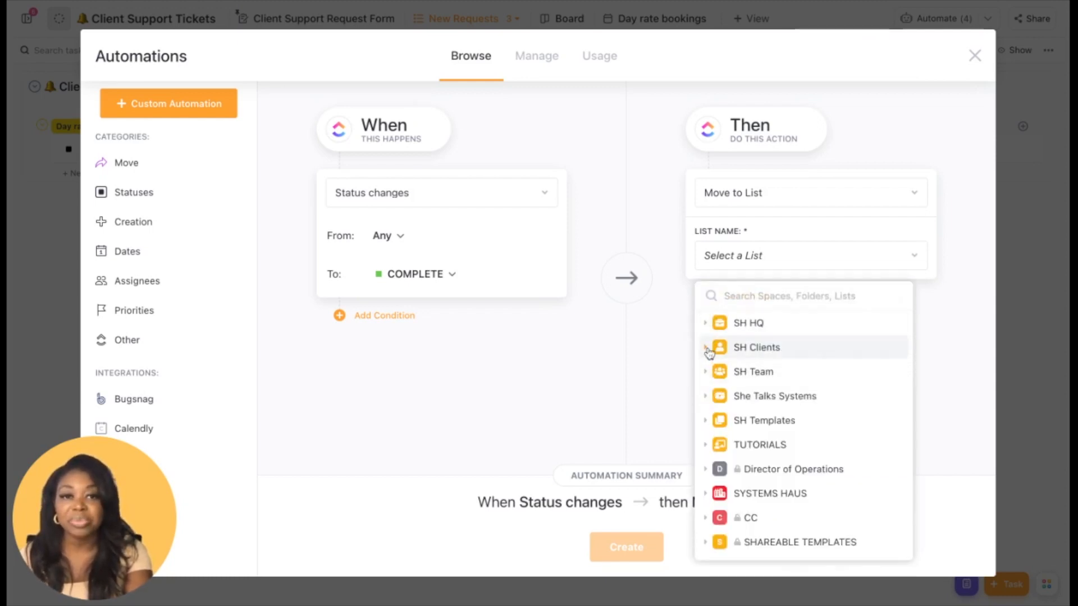
{"action": "left_click", "coordinate": [755, 426]}
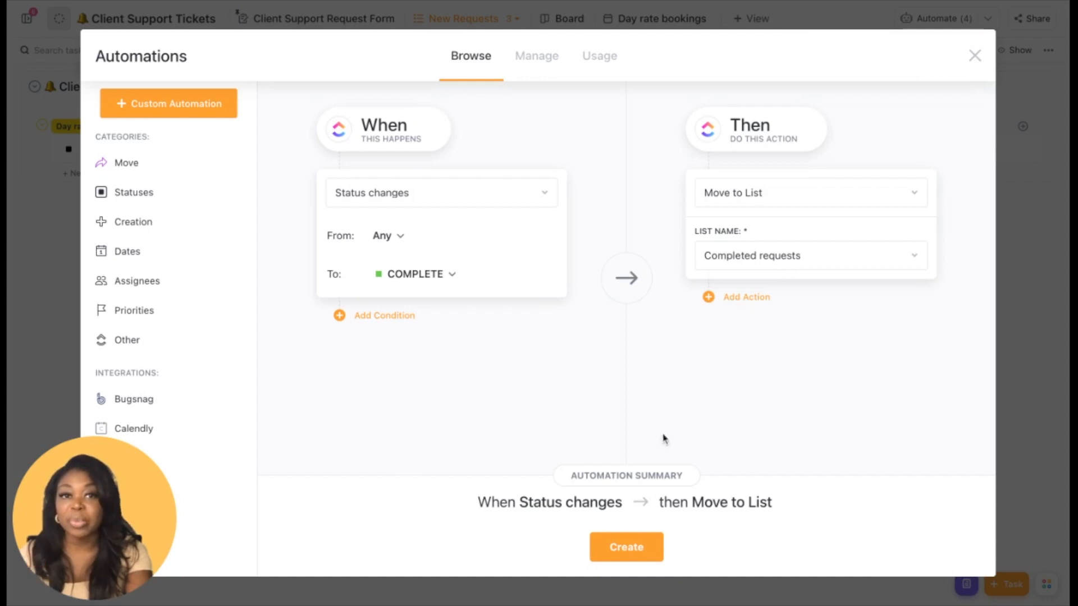
Create the automation with all differing statuses changed to TO DO, and close the automations window
{"action": "left_click", "coordinate": [625, 546]}
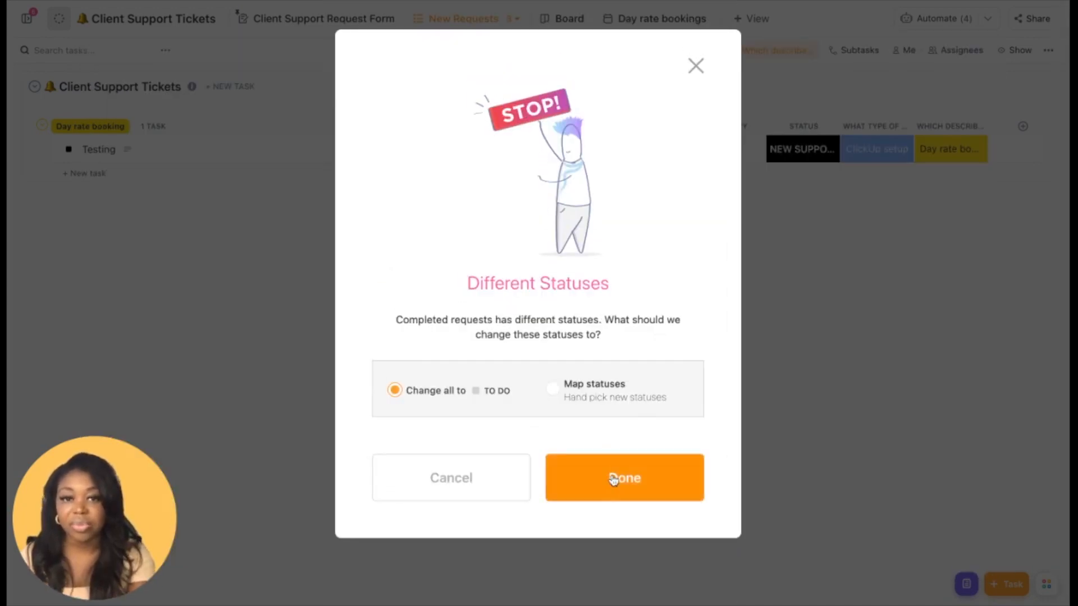
{"action": "left_click", "coordinate": [615, 476]}
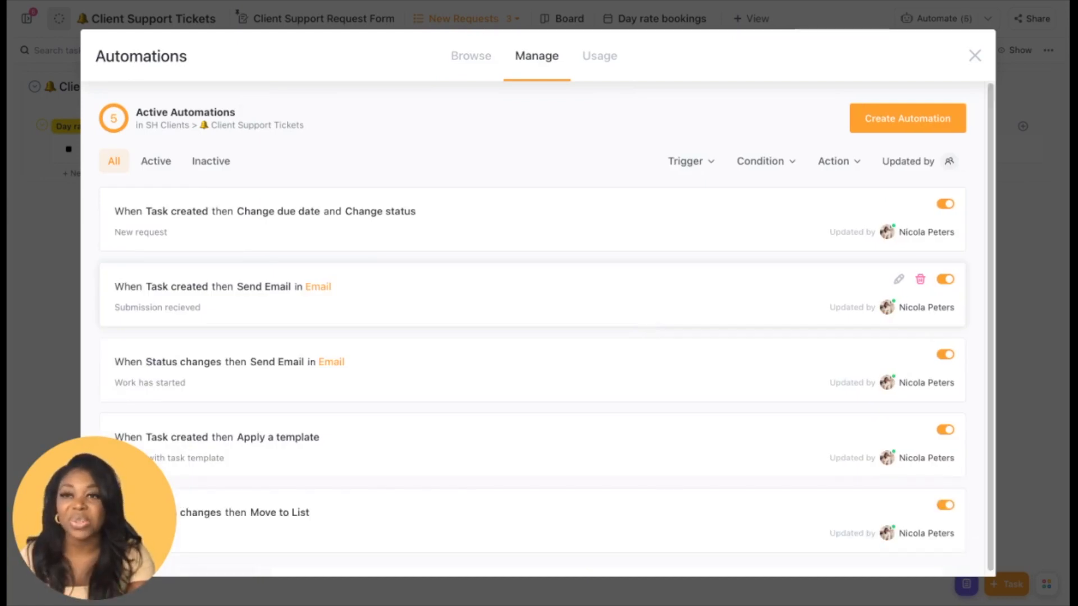
{"action": "scroll", "coordinate": [900, 86], "scroll_direction": "down", "scroll_amount": 1}
{"action": "left_click", "coordinate": [973, 57]}
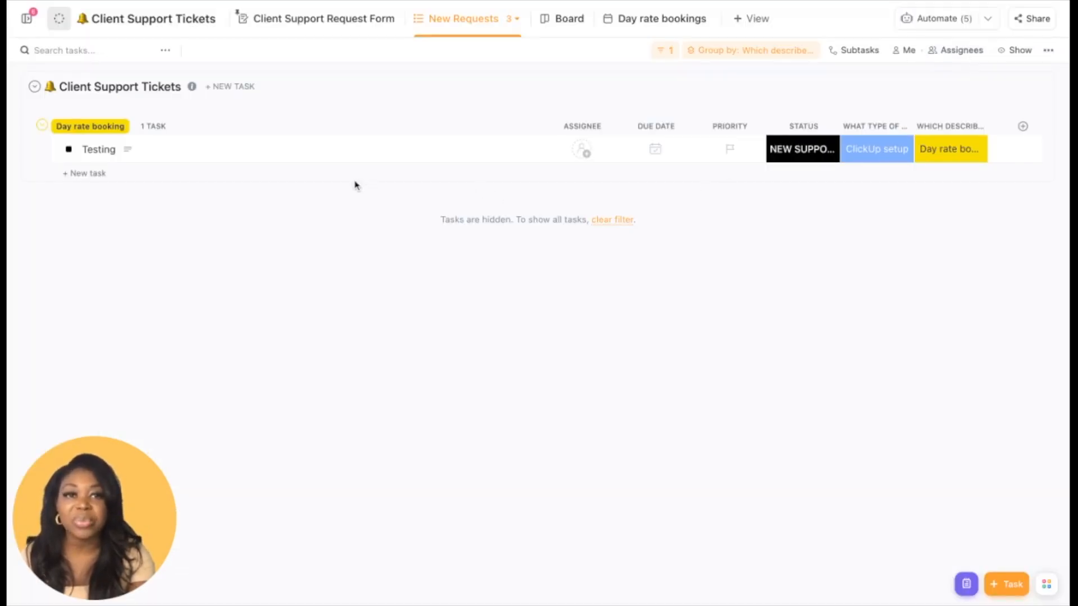
Change the status of the Testing ticket in Client Support Tickets to COMPLETE and dismiss the notification
{"action": "left_click", "coordinate": [69, 151]}
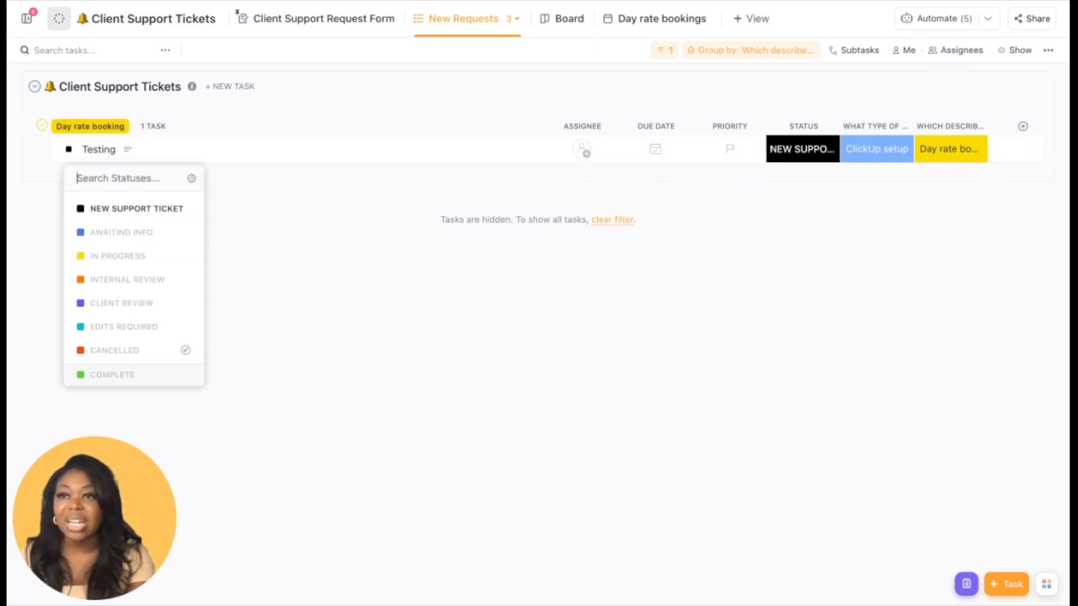
{"action": "left_click", "coordinate": [113, 375]}
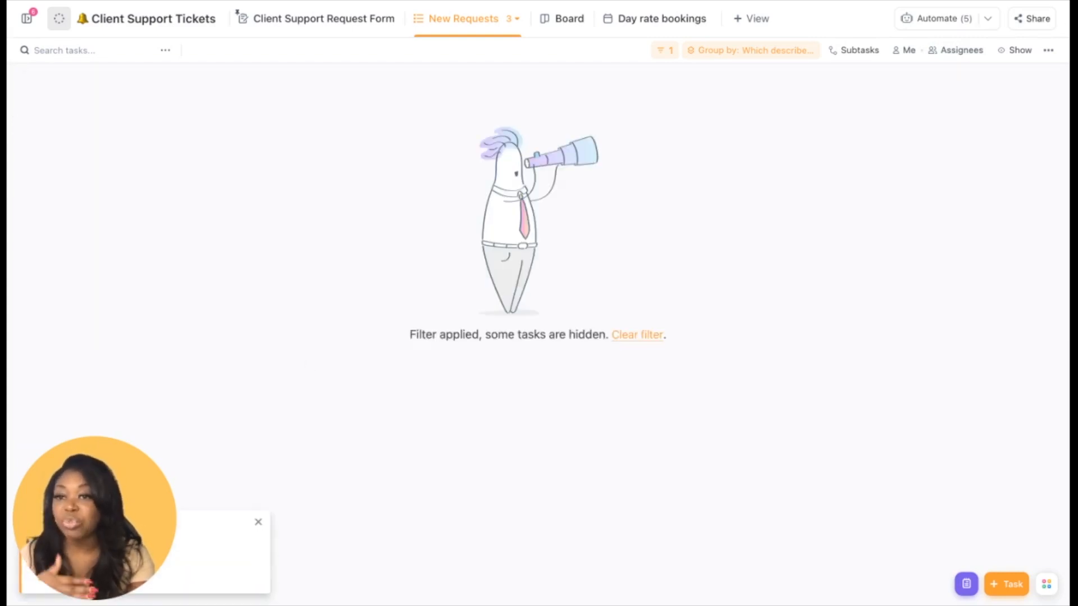
{"action": "left_click", "coordinate": [258, 522]}
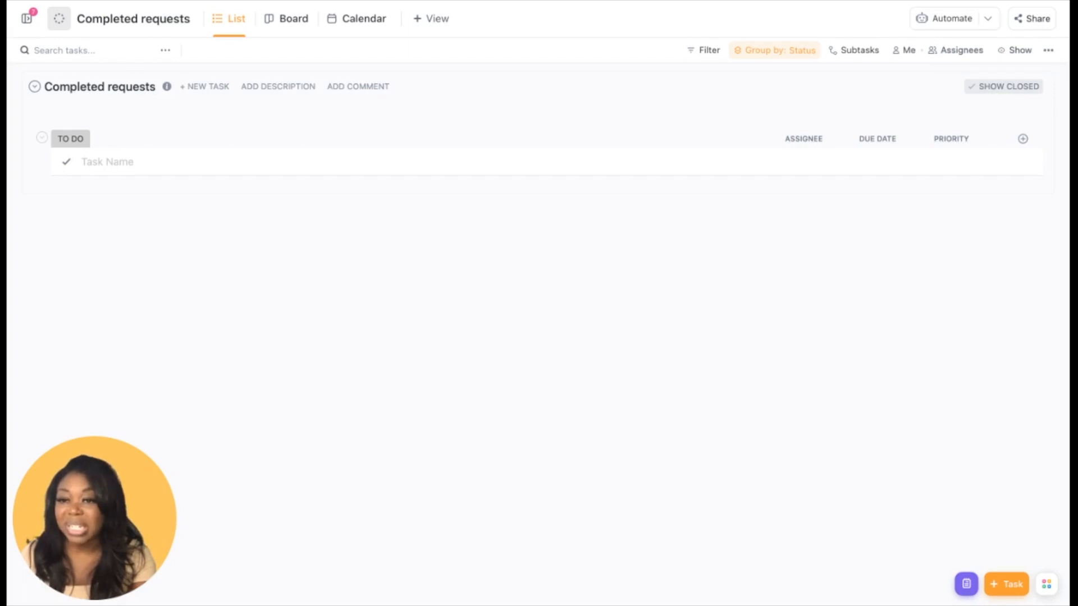
Show closed tasks in the Completed requests list and save the view change
{"action": "left_click", "coordinate": [1003, 86]}
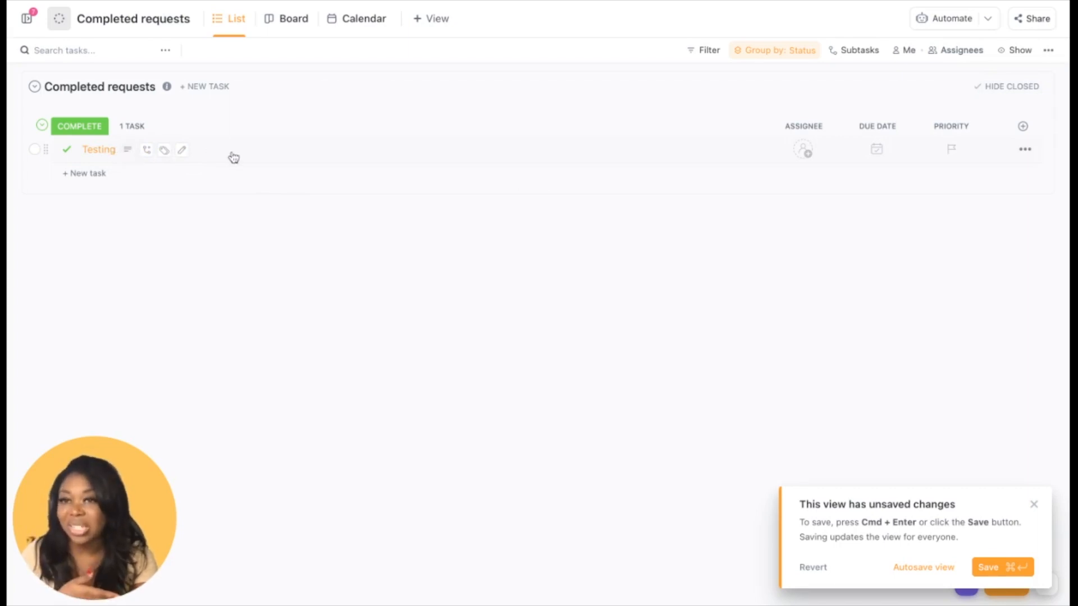
{"action": "left_click", "coordinate": [1010, 571]}
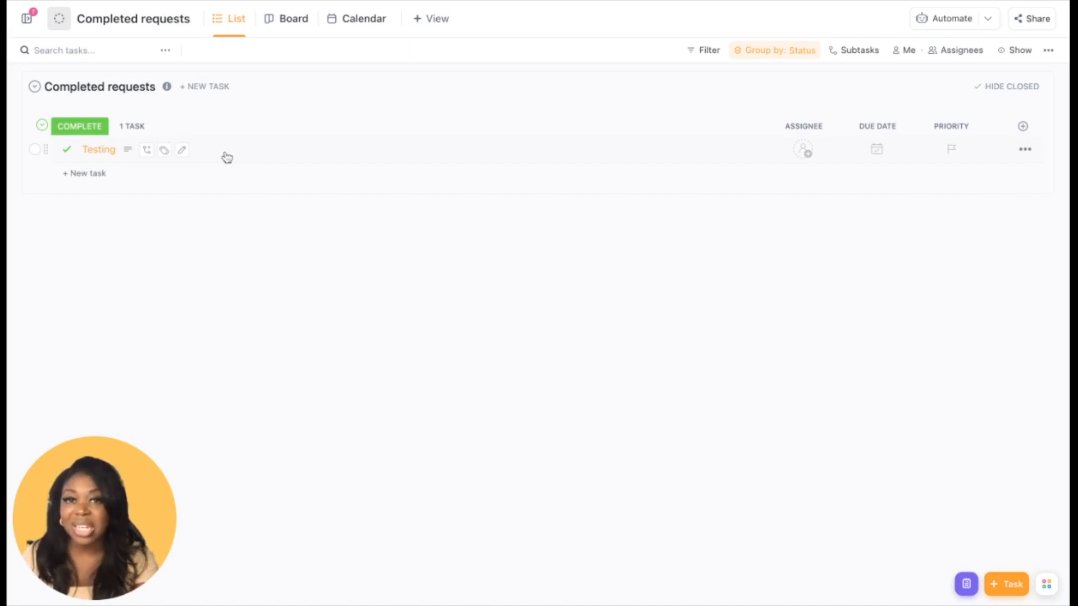
Open the Testing task in Completed requests, examine its full description, custom fields and activity history, and close it
{"action": "left_click", "coordinate": [99, 149]}
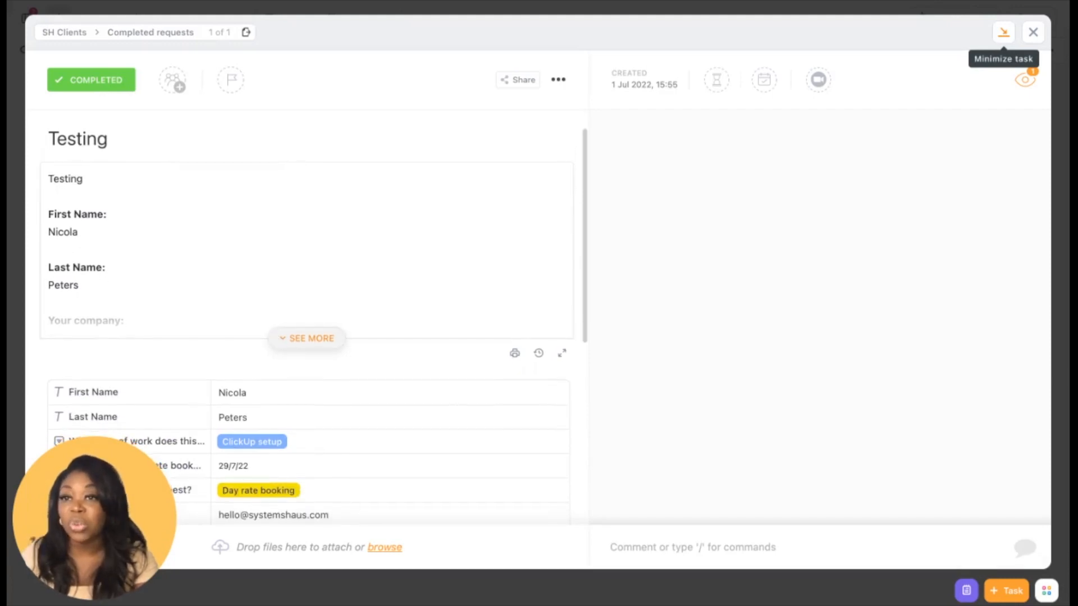
{"action": "left_click", "coordinate": [301, 340]}
{"action": "scroll", "coordinate": [301, 341], "scroll_direction": "down", "scroll_amount": 5}
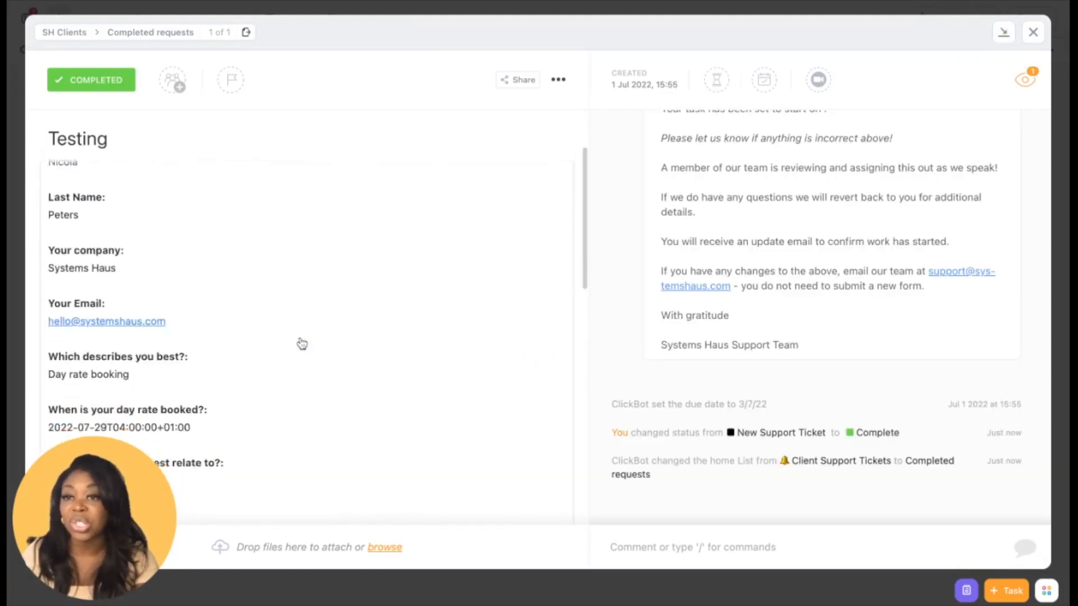
{"action": "scroll", "coordinate": [302, 342], "scroll_direction": "down", "scroll_amount": 4}
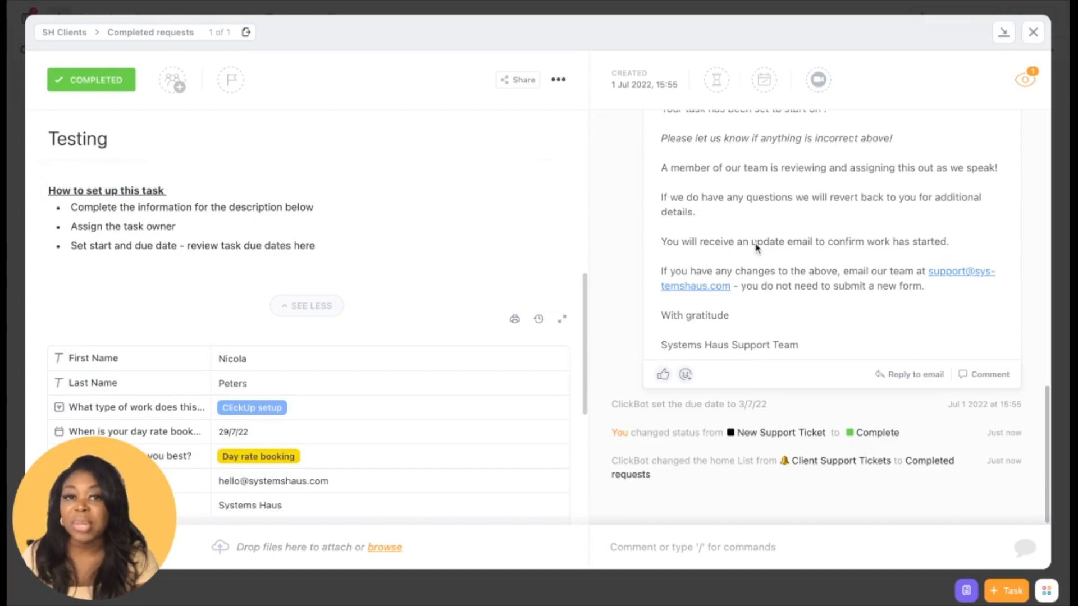
{"action": "scroll", "coordinate": [365, 450], "scroll_direction": "down", "scroll_amount": 6}
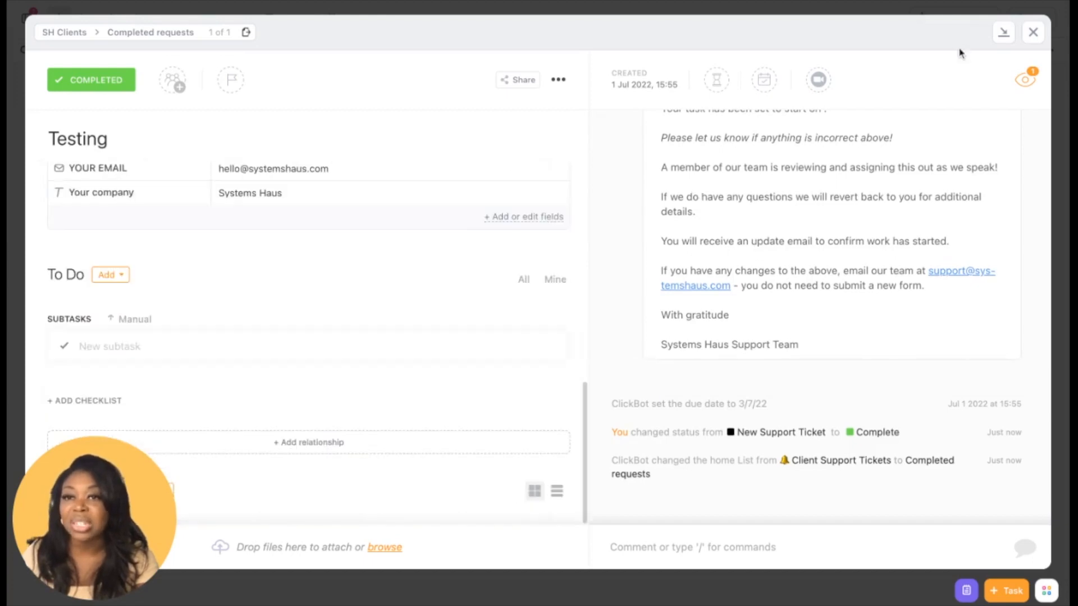
{"action": "left_click", "coordinate": [1033, 32]}
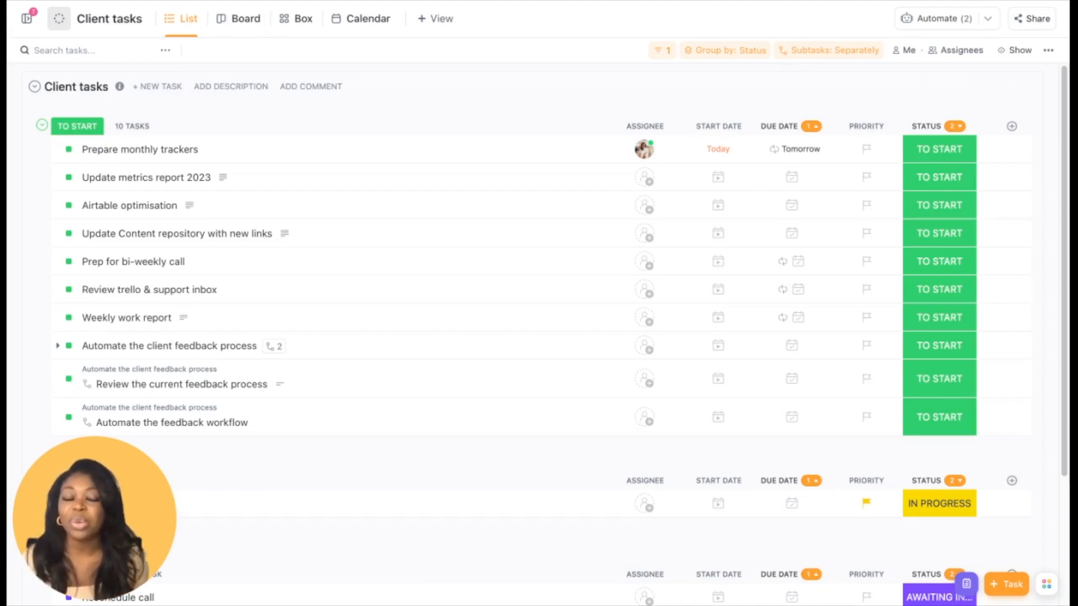
Start a new automation for the Client tasks list, triggered when the due date arrives
{"action": "left_click", "coordinate": [948, 19]}
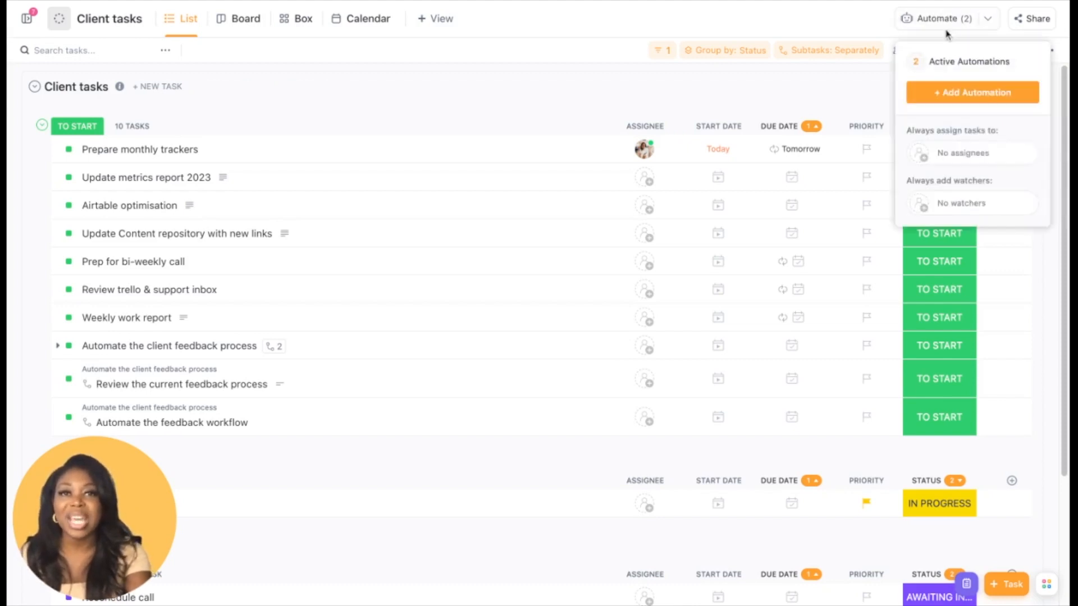
{"action": "left_click", "coordinate": [944, 93]}
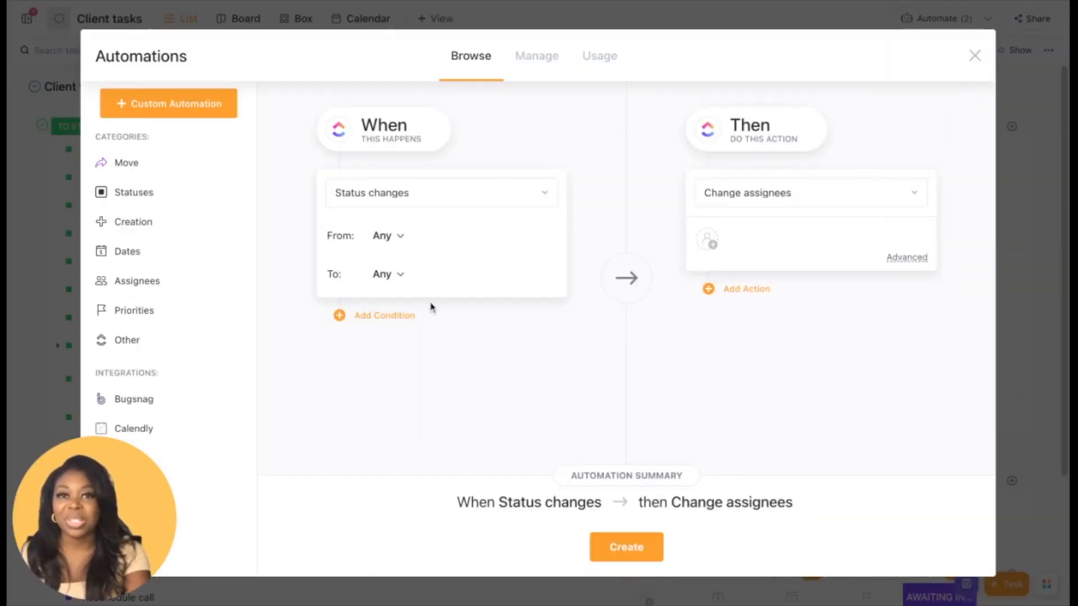
{"action": "left_click", "coordinate": [441, 193]}
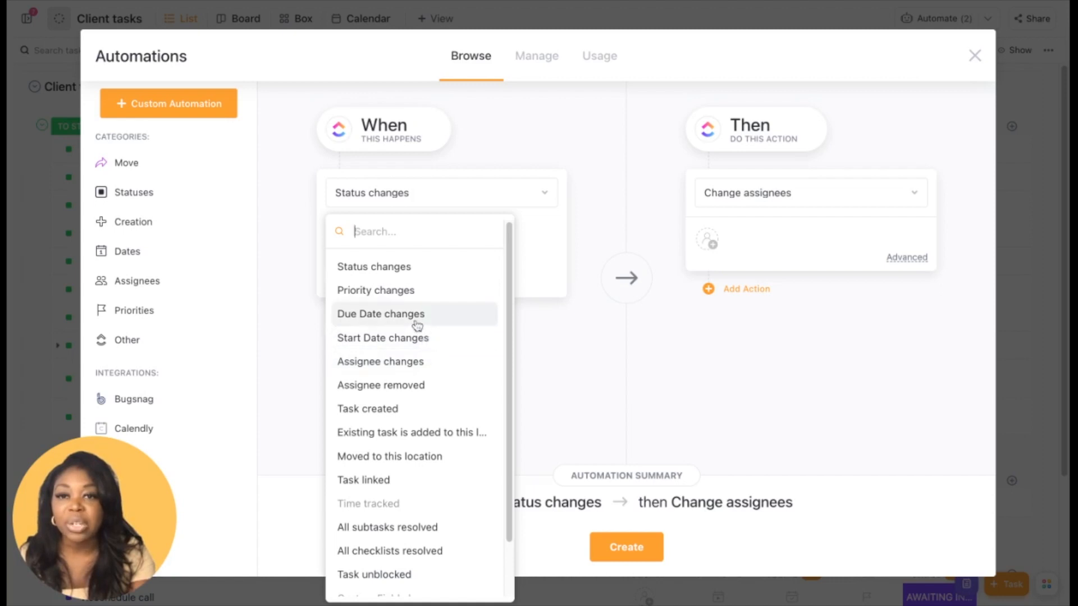
{"action": "scroll", "coordinate": [408, 403], "scroll_direction": "down", "scroll_amount": 2}
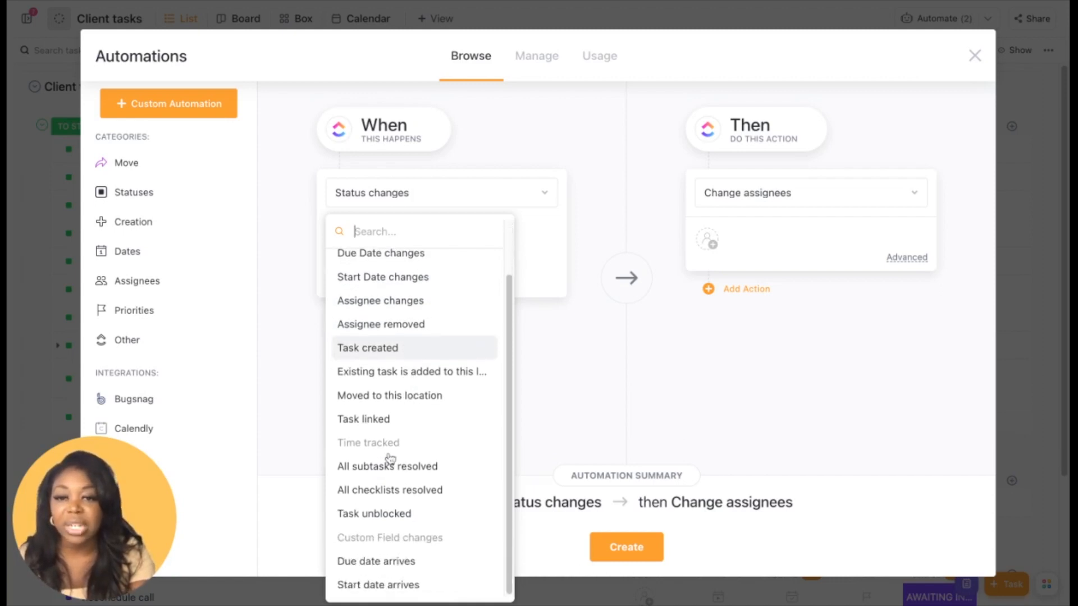
{"action": "left_click", "coordinate": [359, 561]}
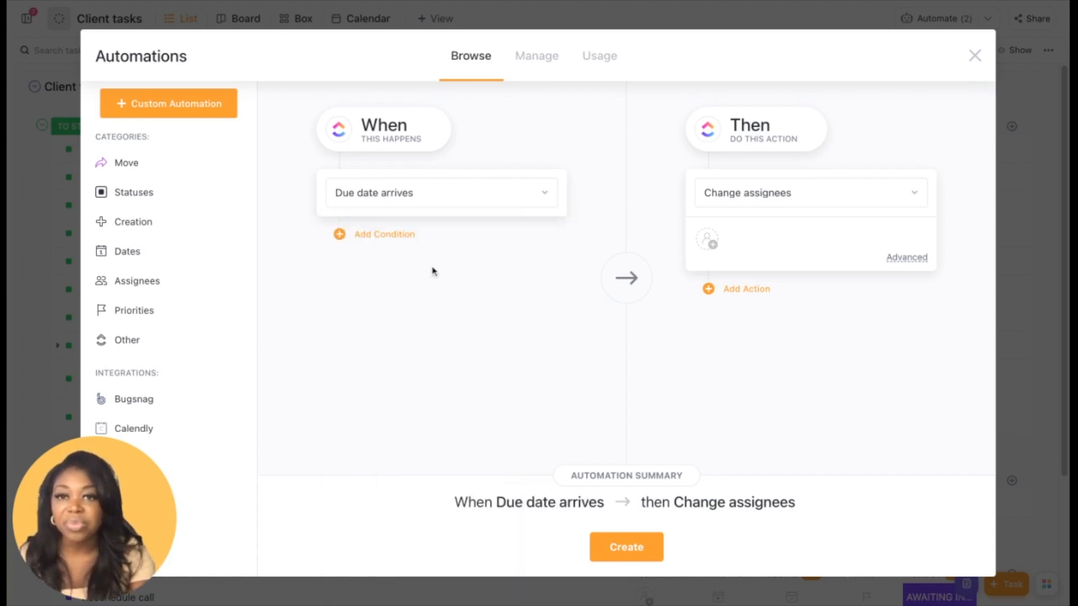
Add a Status condition to the due date trigger and set its operator to "is not any of"
{"action": "left_click", "coordinate": [384, 235]}
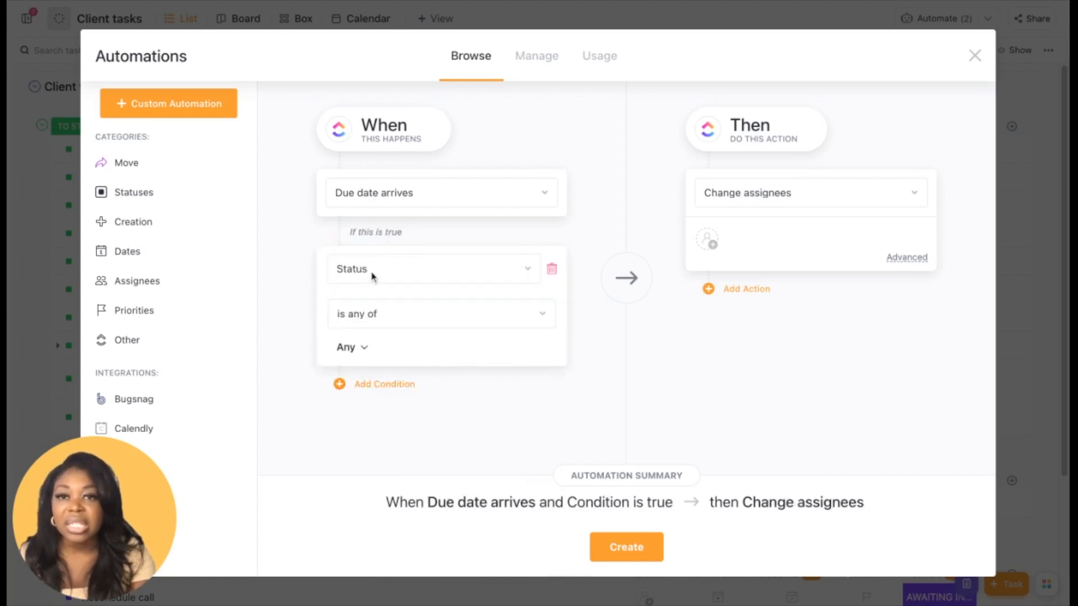
{"action": "left_click", "coordinate": [368, 315]}
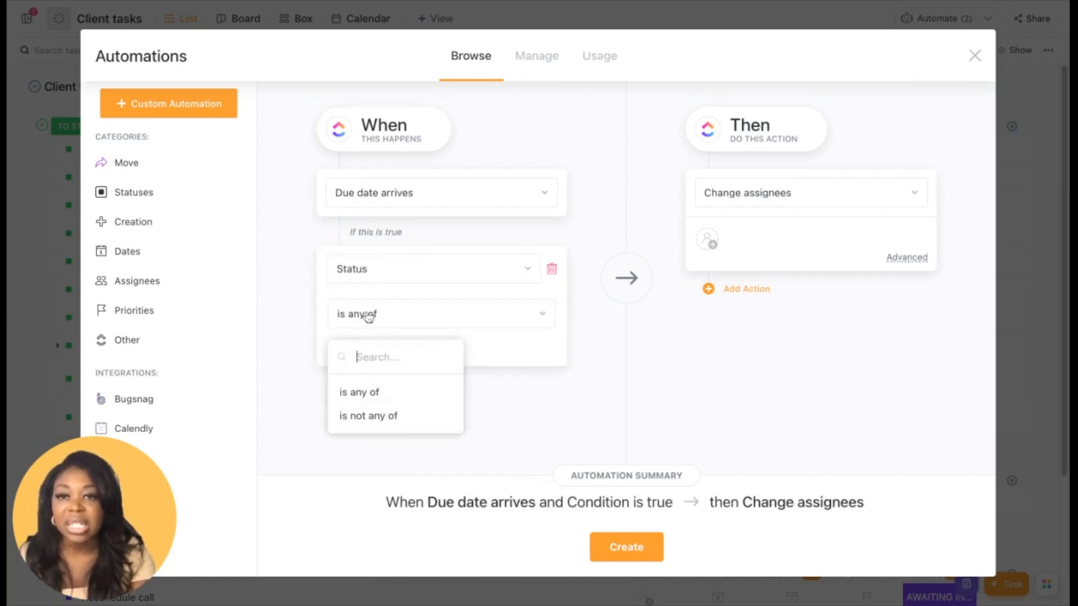
{"action": "left_click", "coordinate": [359, 416]}
Select DONE, CLIENT REVIEW, AWAITING INFO and TASK PAUSED as the statuses excluded by the condition
{"action": "left_click", "coordinate": [361, 350]}
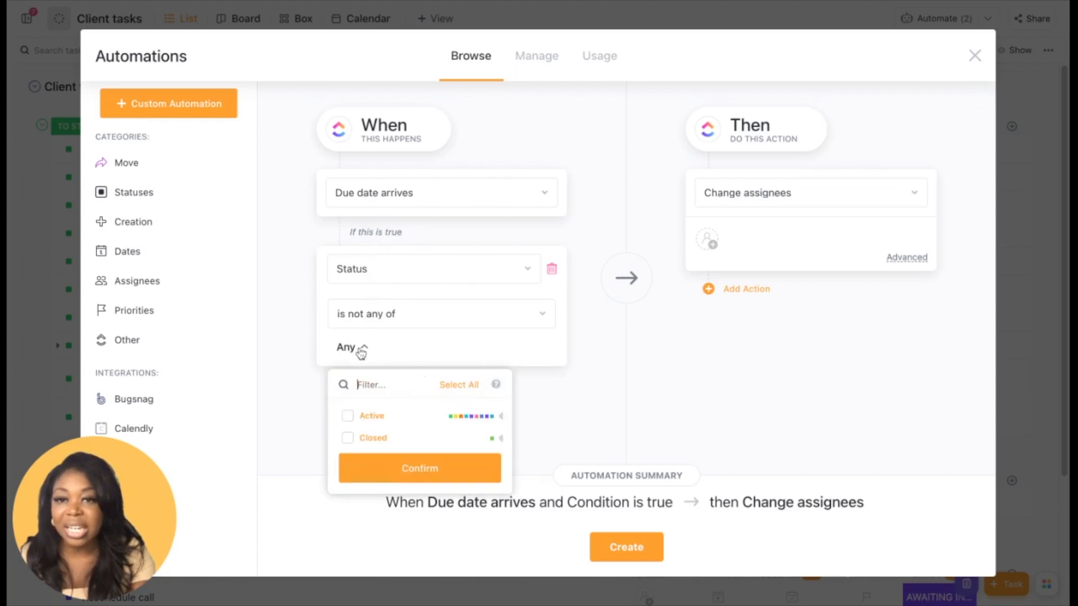
{"action": "left_click", "coordinate": [500, 417]}
{"action": "scroll", "coordinate": [444, 457], "scroll_direction": "down", "scroll_amount": 1}
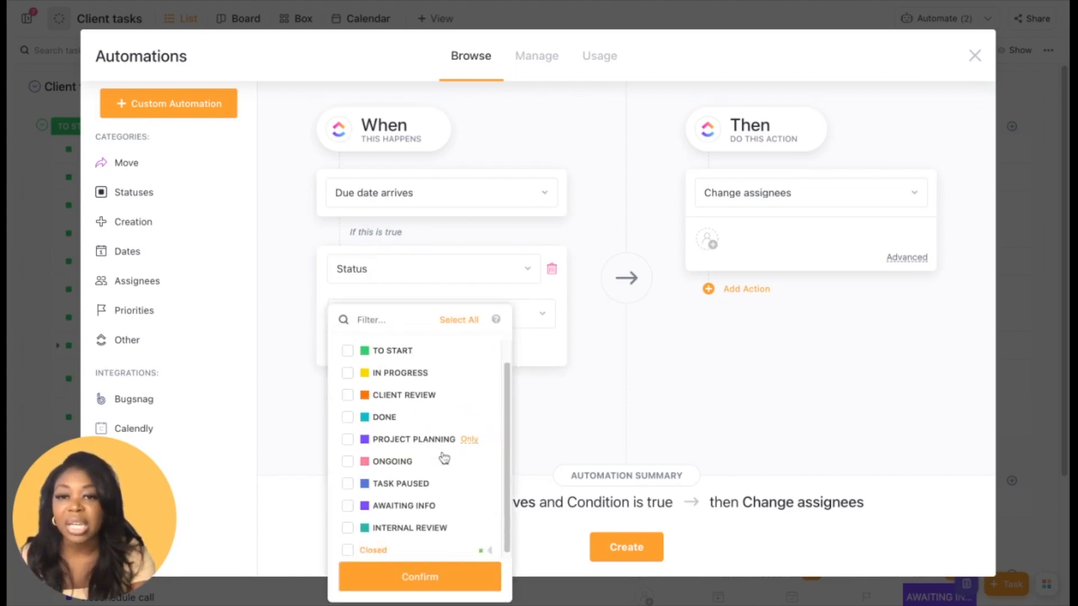
{"action": "left_click", "coordinate": [348, 422]}
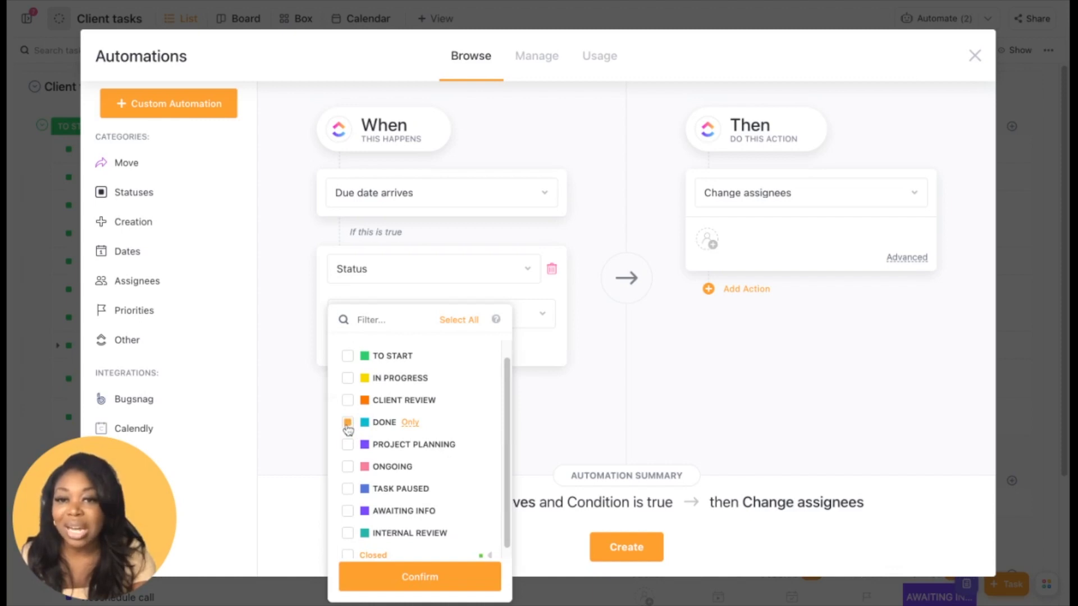
{"action": "left_click", "coordinate": [348, 401]}
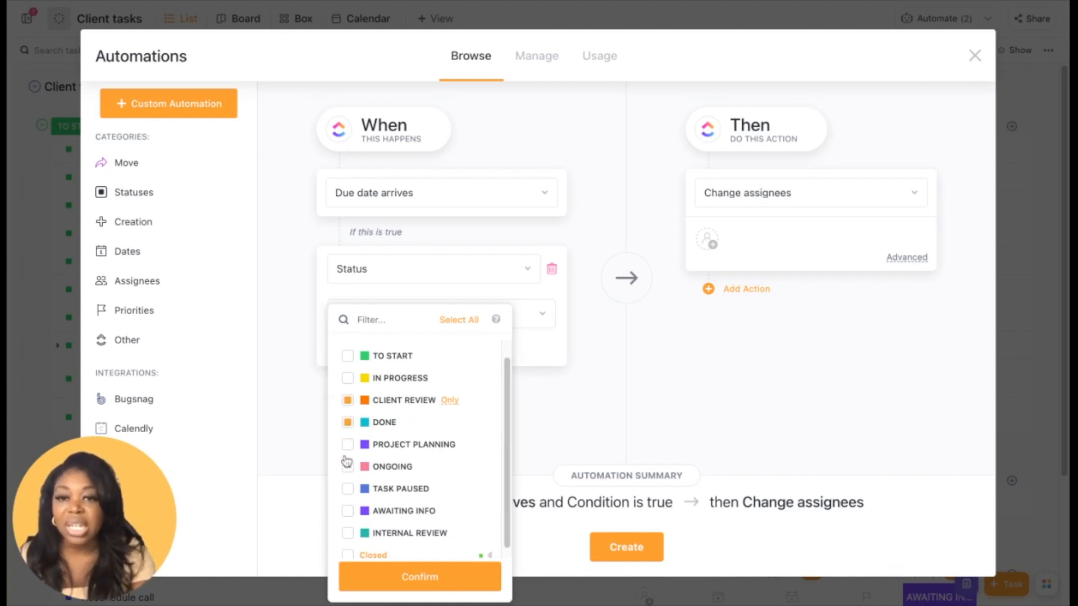
{"action": "scroll", "coordinate": [350, 497], "scroll_direction": "down", "scroll_amount": 1}
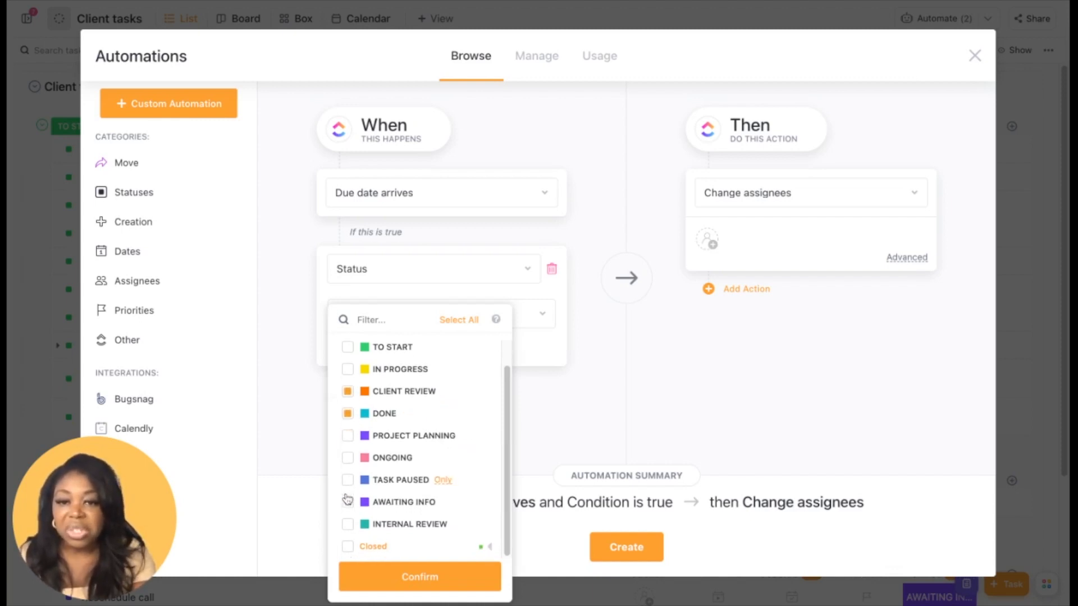
{"action": "left_click", "coordinate": [348, 503]}
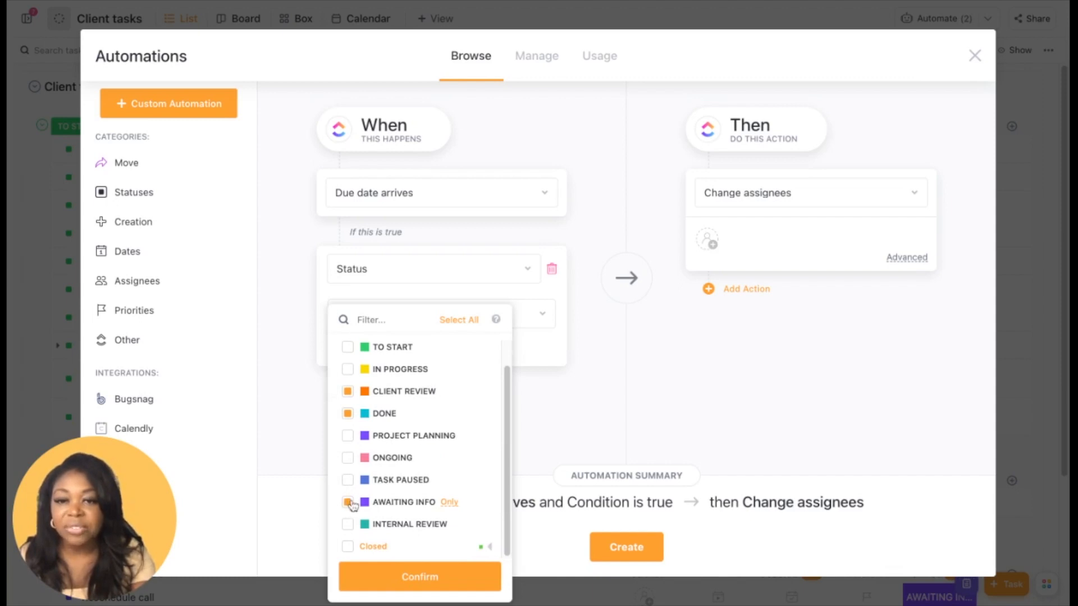
{"action": "left_click", "coordinate": [348, 480]}
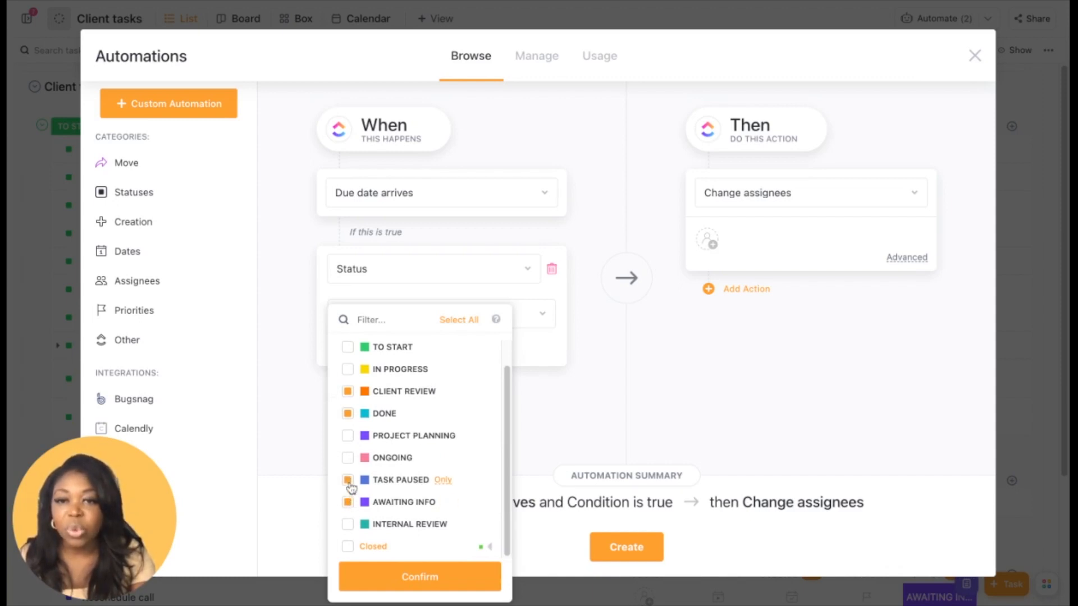
{"action": "scroll", "coordinate": [351, 488], "scroll_direction": "up", "scroll_amount": 1}
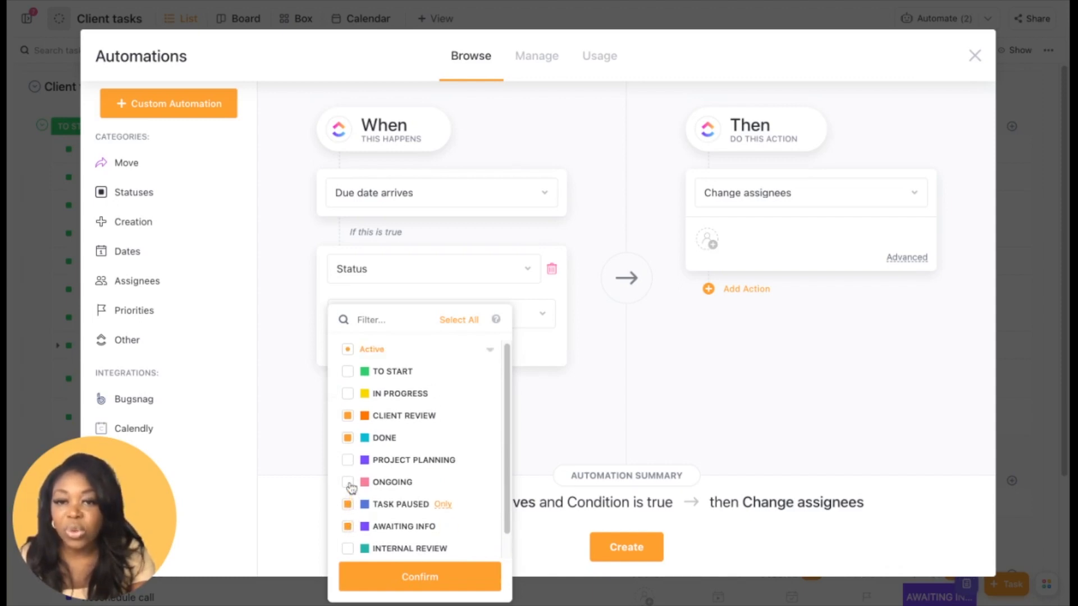
{"action": "left_click", "coordinate": [438, 578]}
Add the Closed status group to the condition's excluded statuses and confirm the selection
{"action": "left_click", "coordinate": [393, 351]}
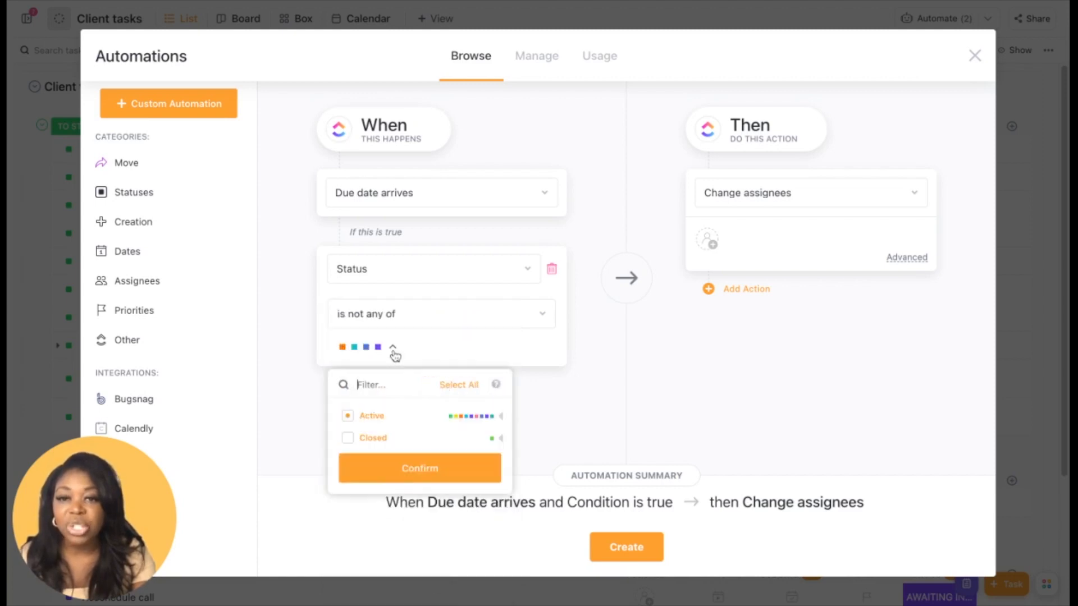
{"action": "left_click", "coordinate": [356, 439]}
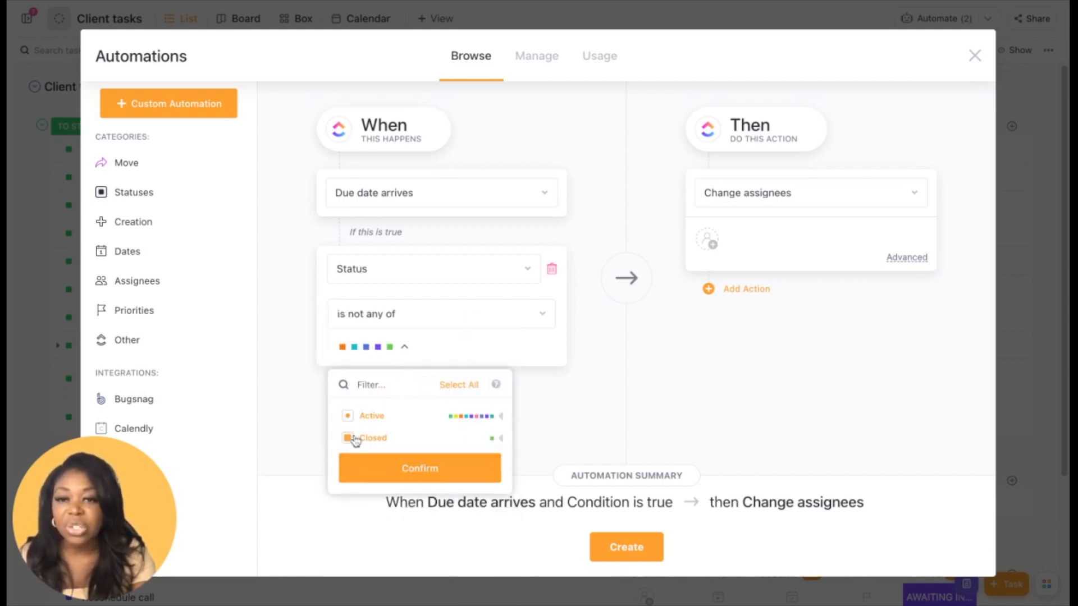
{"action": "left_click", "coordinate": [397, 469]}
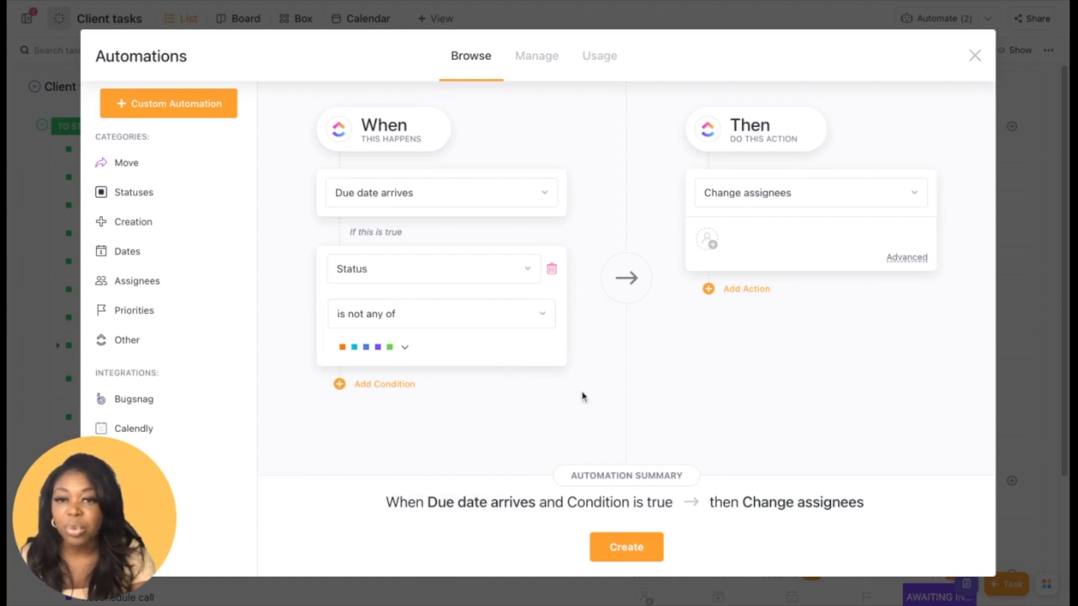
Set the automation's action to Add a comment with the text "Please provide a status on this task"
{"action": "left_click", "coordinate": [799, 205]}
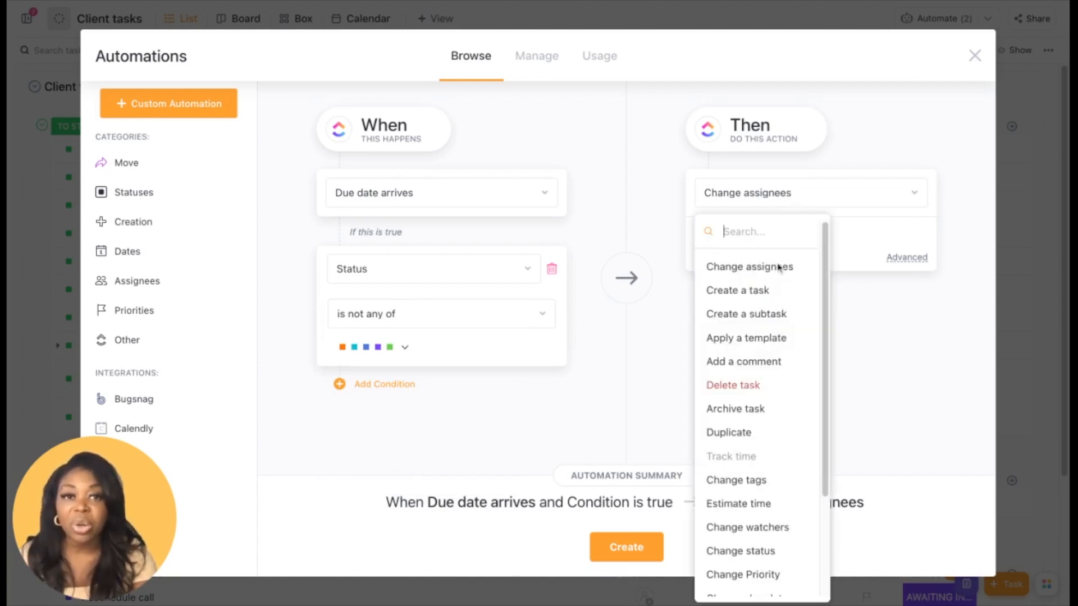
{"action": "left_click", "coordinate": [759, 364]}
{"action": "left_click", "coordinate": [767, 216]}
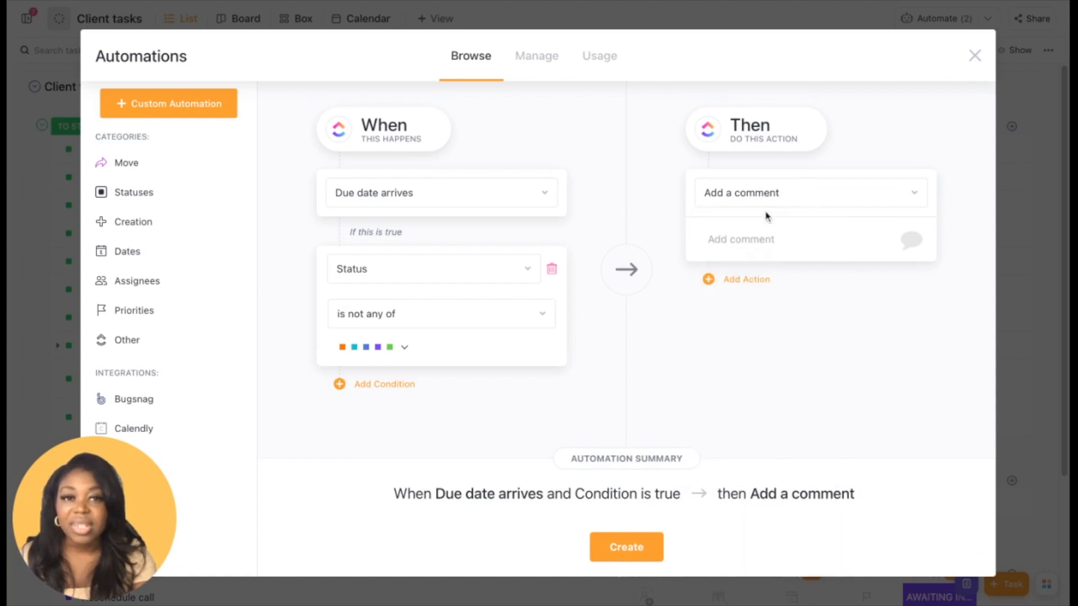
{"action": "left_click", "coordinate": [736, 237]}
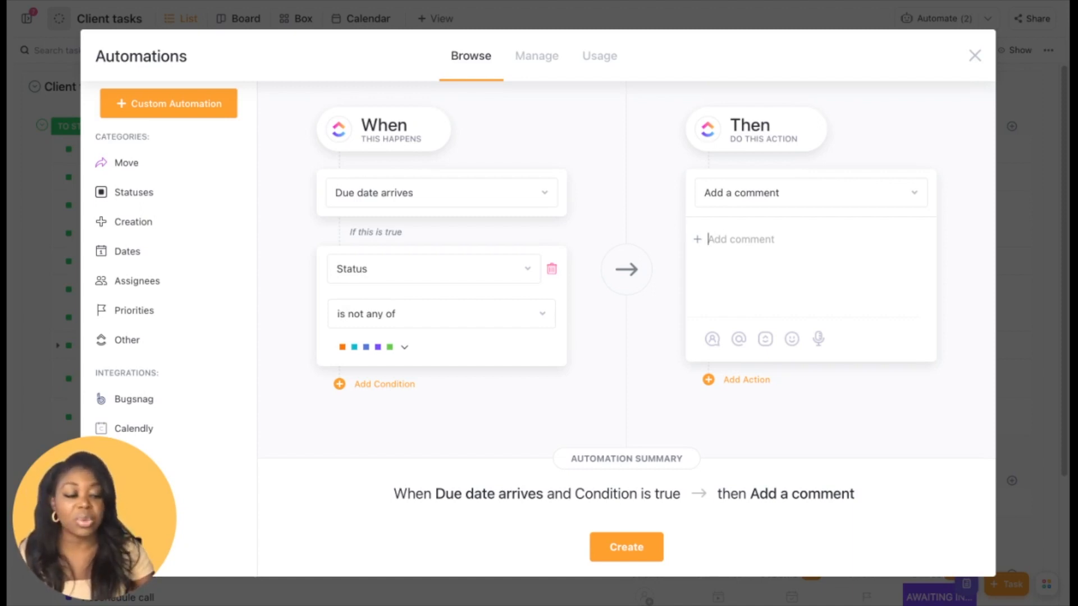
{"action": "type", "text": "Please provide a status on this task"}
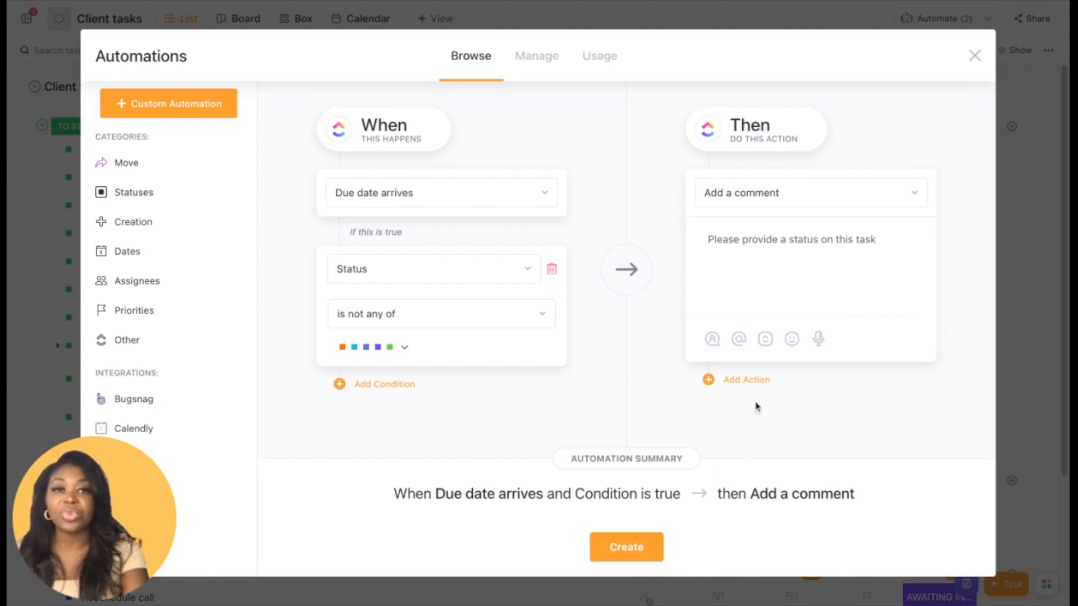
Add a second action that changes the priority to High, create the automation and return to the Client tasks list
{"action": "left_click", "coordinate": [752, 381]}
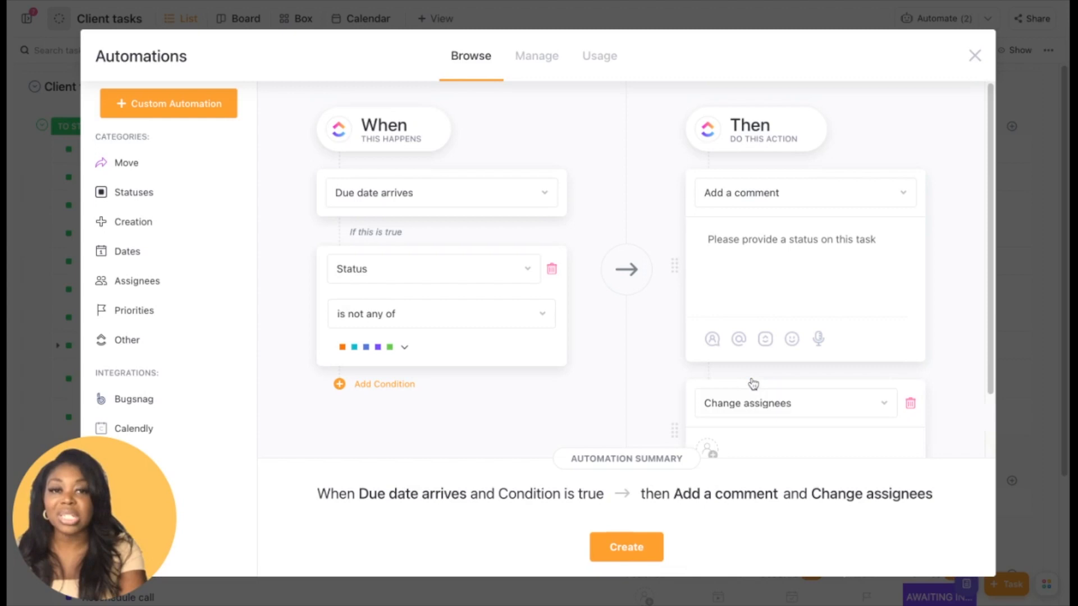
{"action": "scroll", "coordinate": [772, 336], "scroll_direction": "down", "scroll_amount": 2}
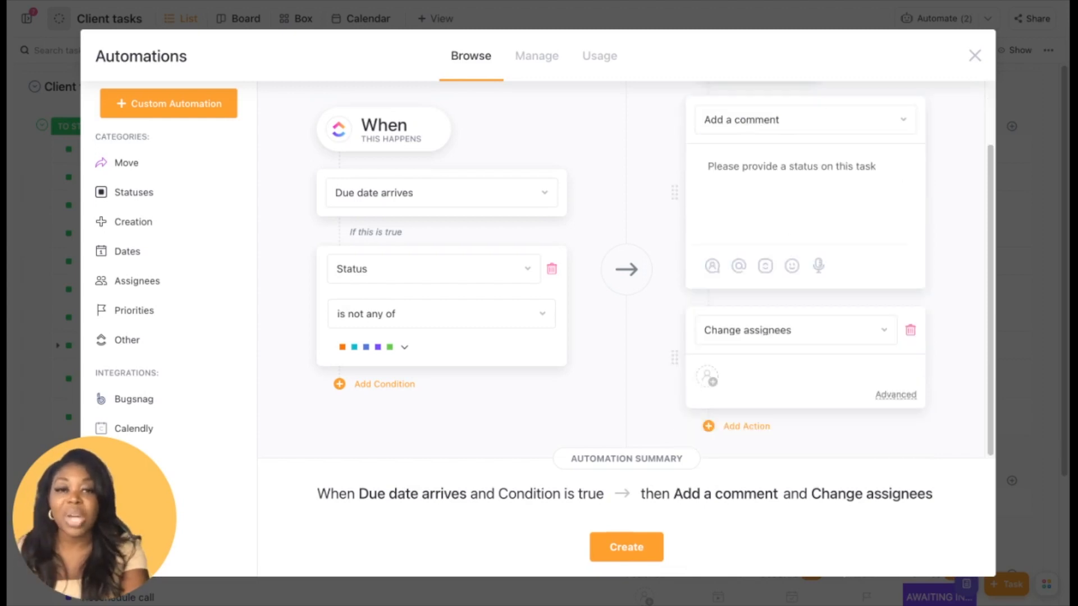
{"action": "left_click", "coordinate": [772, 334]}
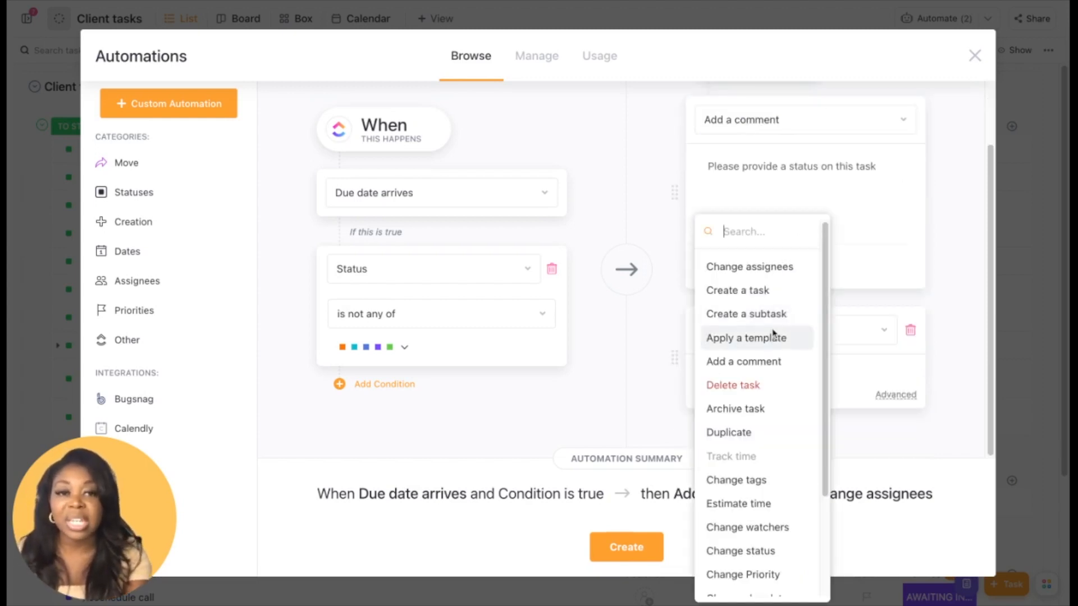
{"action": "scroll", "coordinate": [752, 393], "scroll_direction": "down", "scroll_amount": 1}
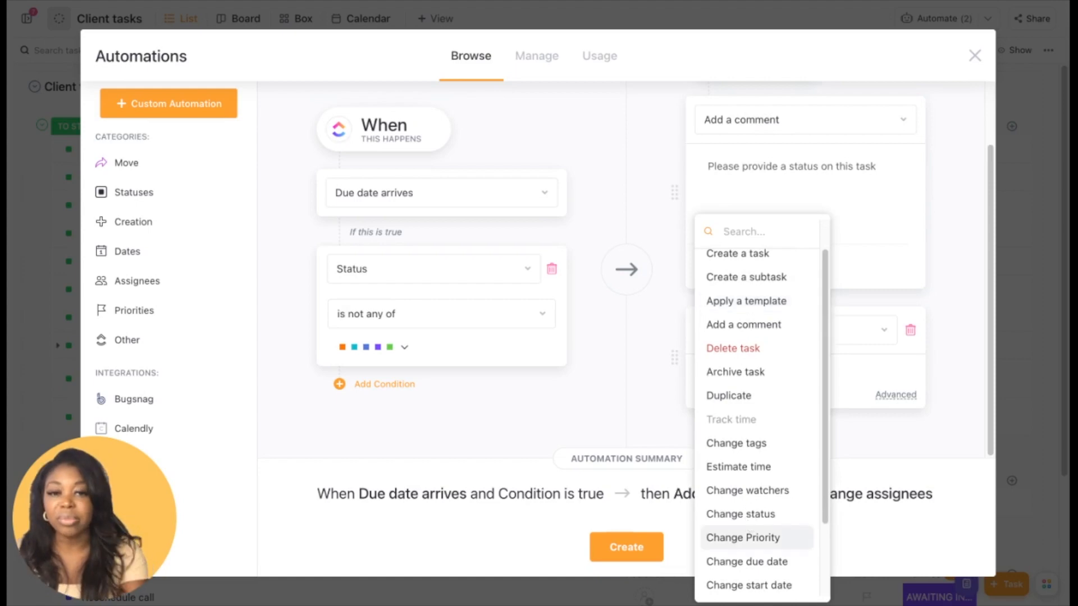
{"action": "left_click", "coordinate": [742, 537]}
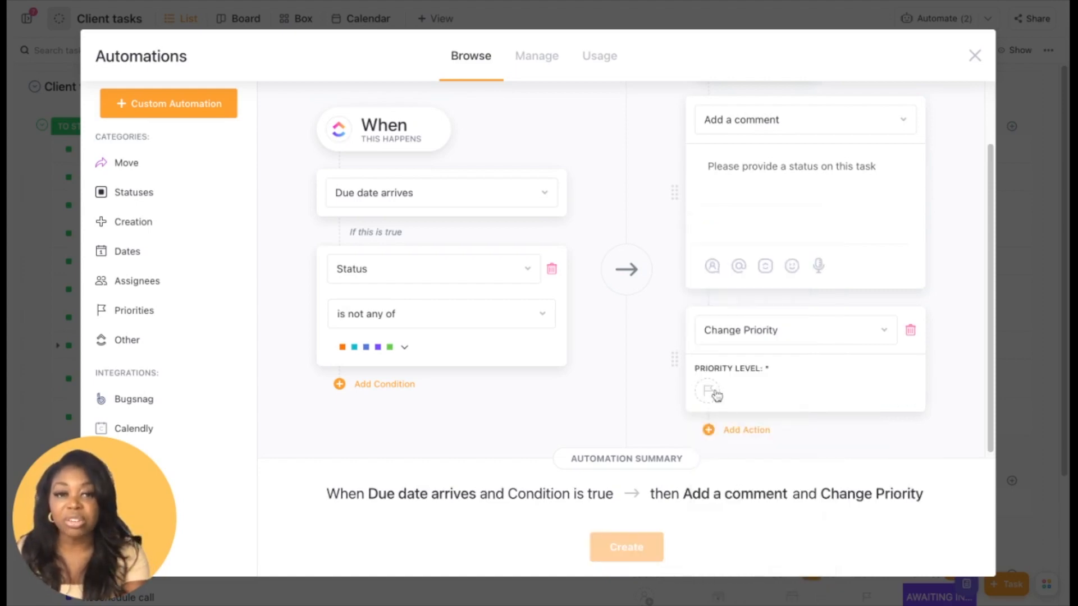
{"action": "left_click", "coordinate": [713, 393]}
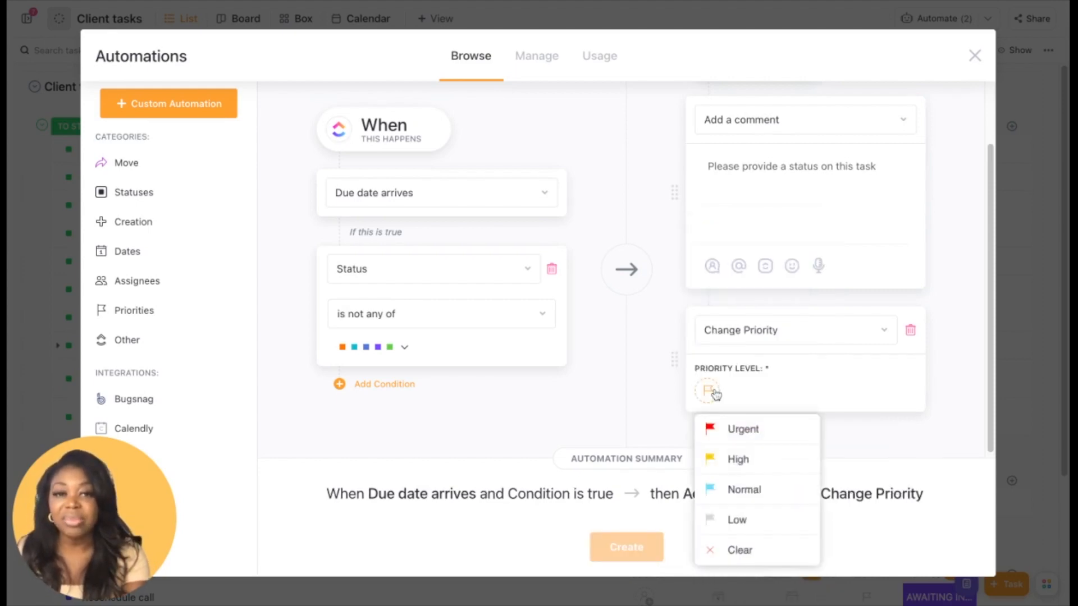
{"action": "left_click", "coordinate": [739, 460]}
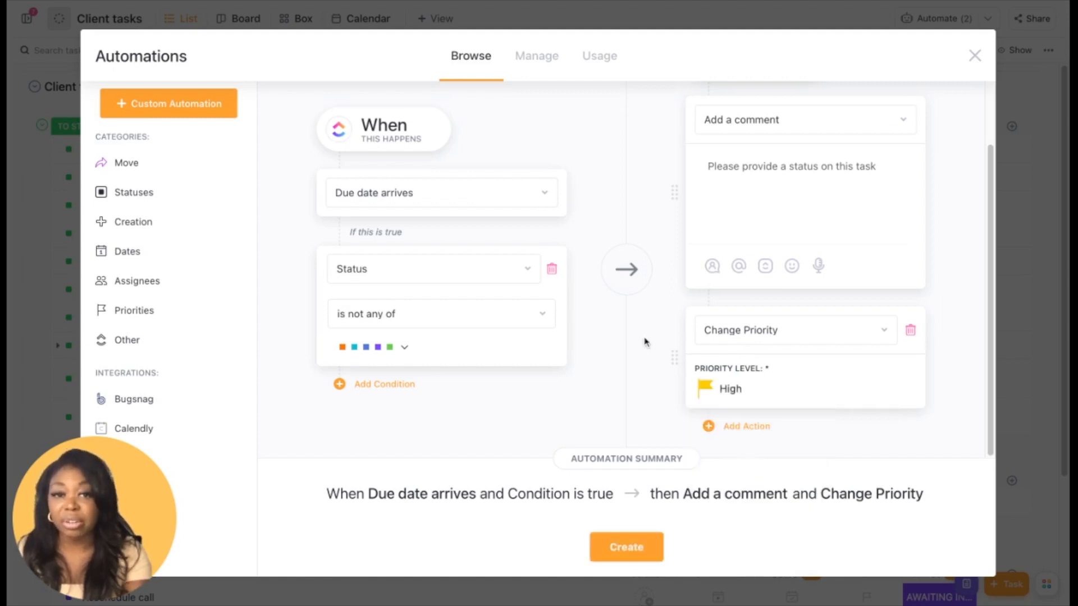
{"action": "left_click", "coordinate": [623, 547]}
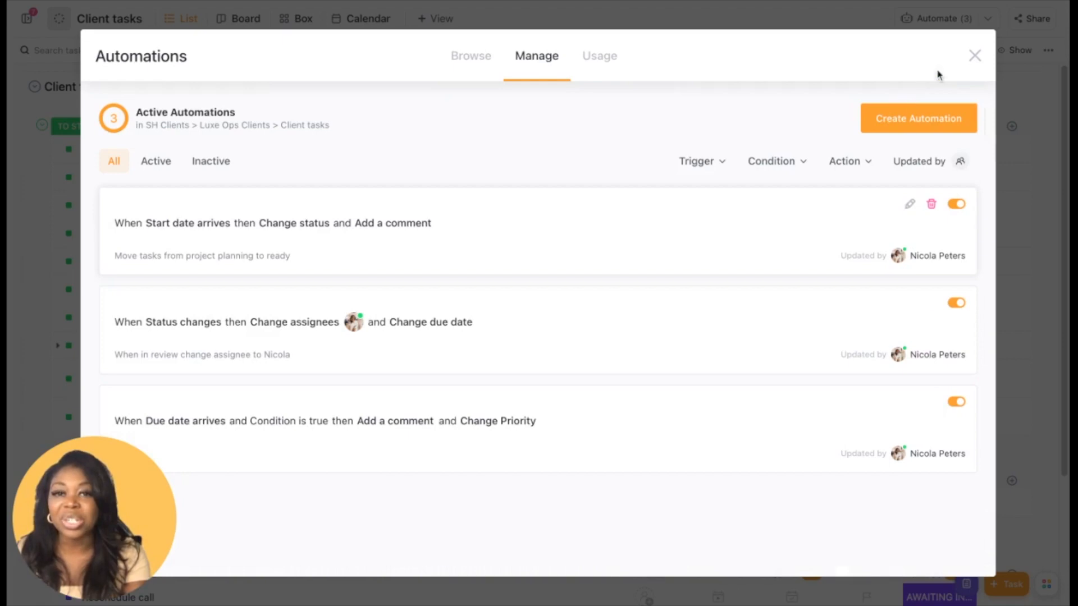
{"action": "left_click", "coordinate": [976, 56]}
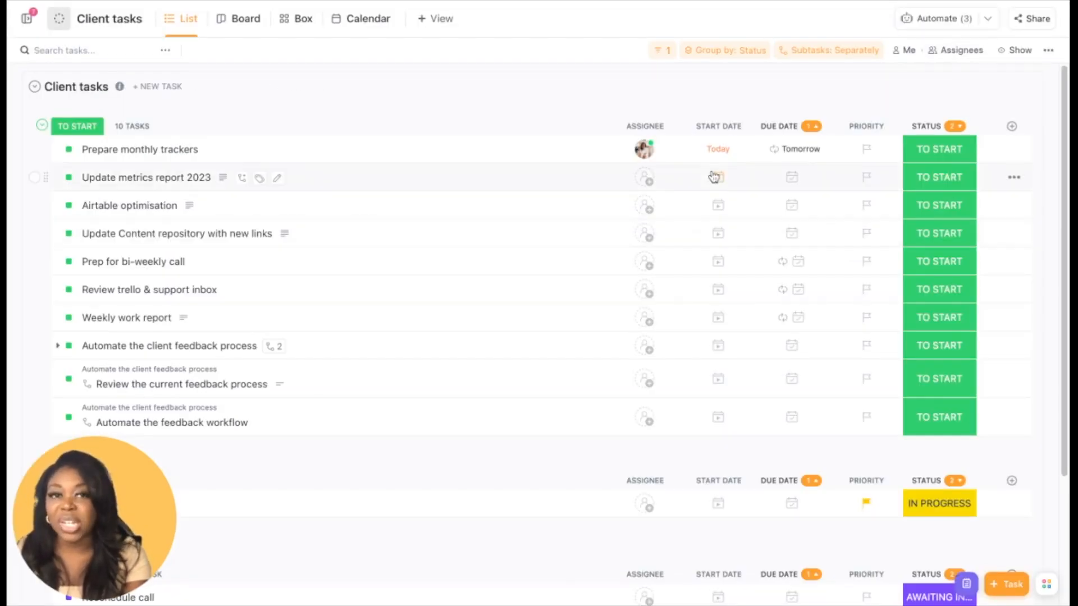
Assign the "Update metrics report 2023" task to the same person as "Prepare monthly trackers" and set its start and due dates to today
{"action": "left_click", "coordinate": [646, 178]}
{"action": "left_click", "coordinate": [685, 255]}
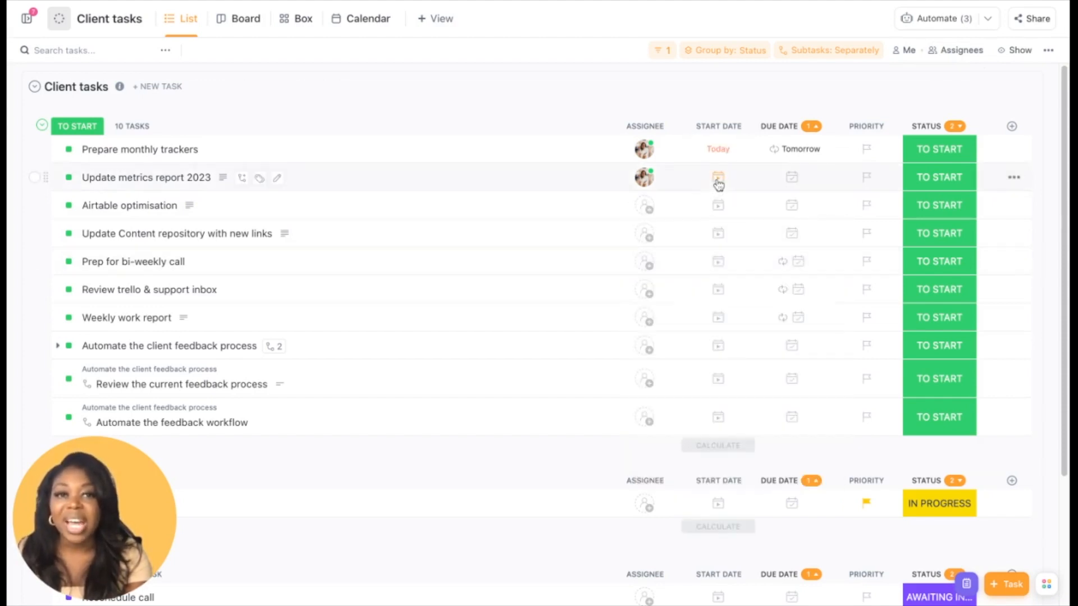
{"action": "left_click", "coordinate": [792, 181]}
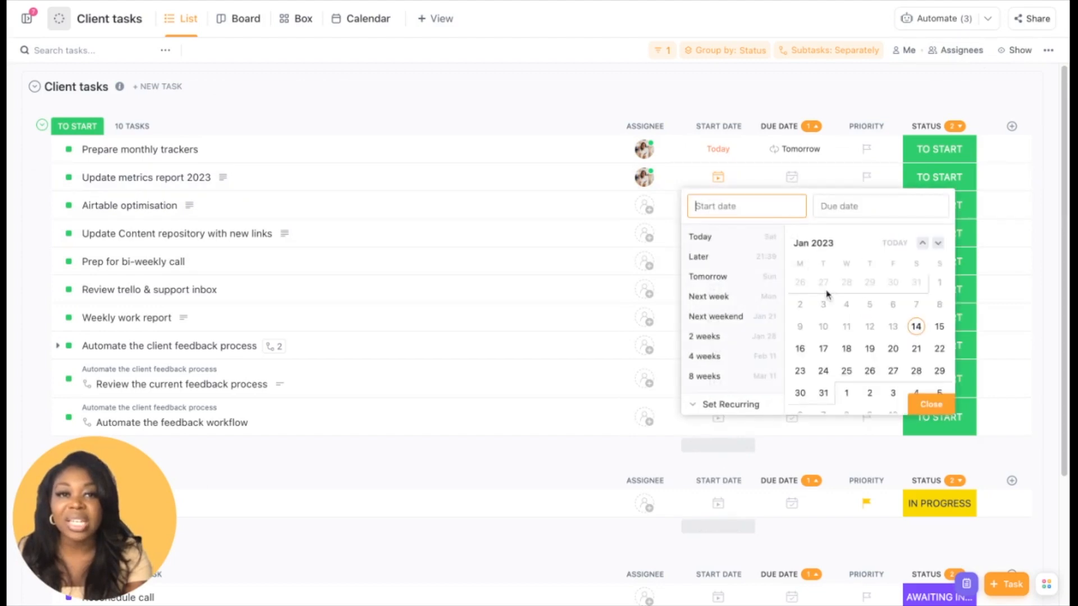
{"action": "left_click", "coordinate": [916, 327]}
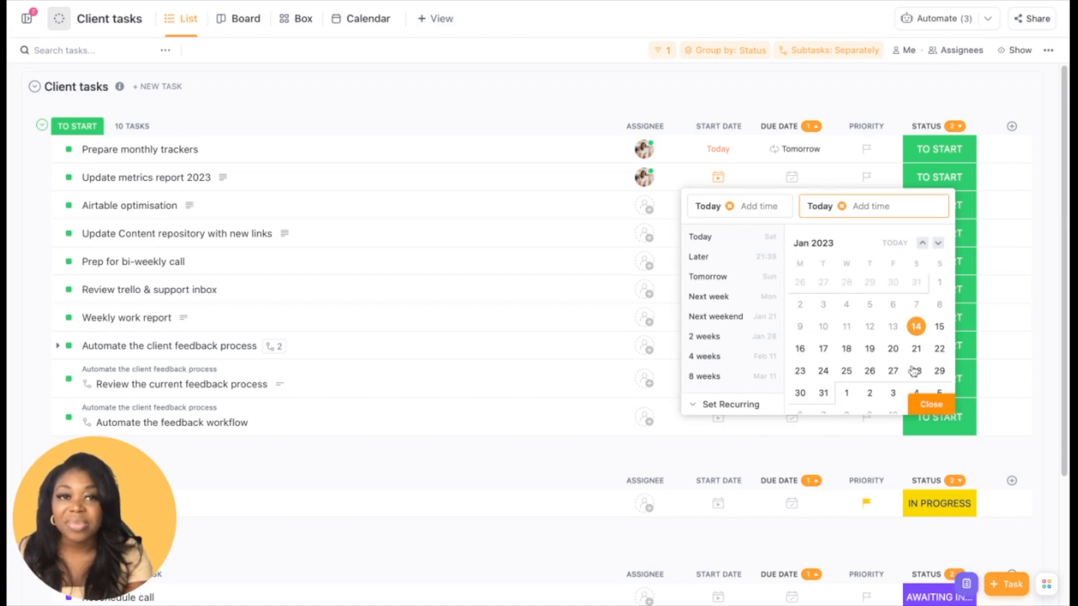
{"action": "left_click", "coordinate": [927, 404]}
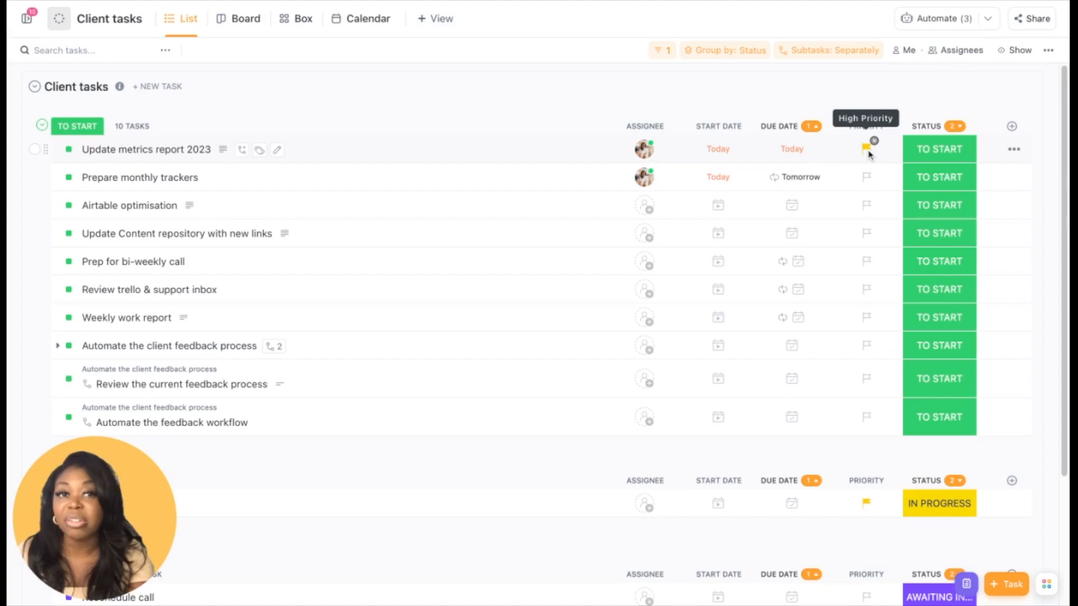
Check the activity comments in the "Update metrics report 2023" task and return to the list
{"action": "left_click", "coordinate": [519, 149]}
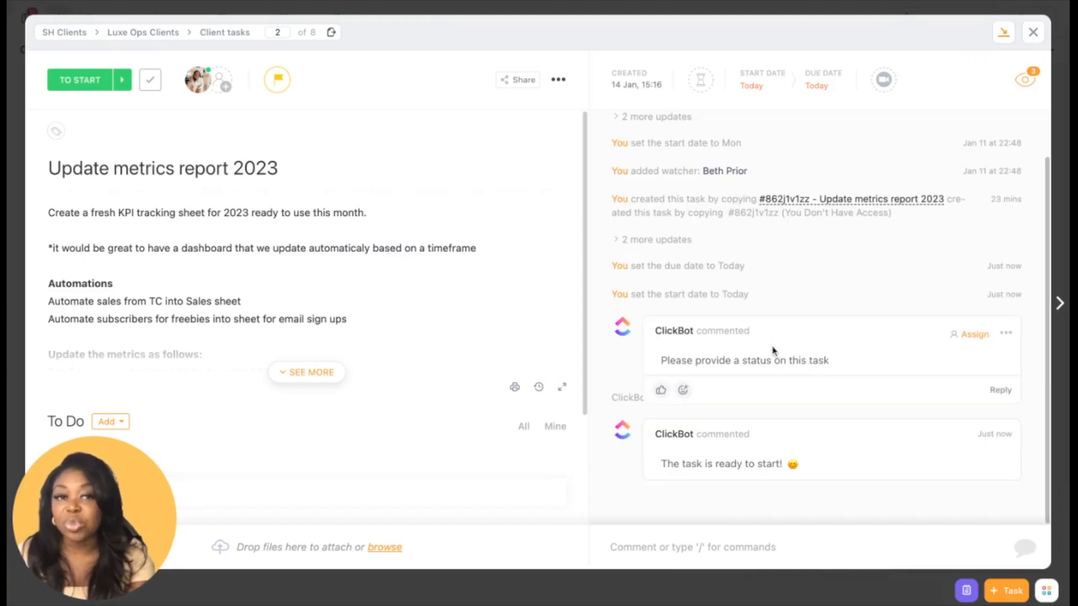
{"action": "left_click", "coordinate": [1032, 32]}
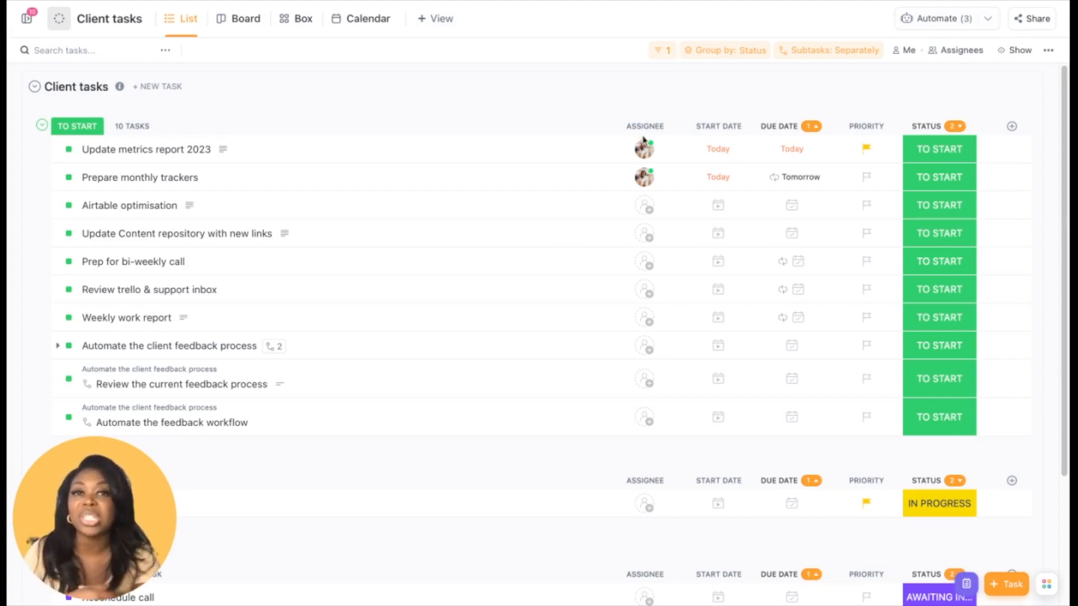
{"action": "mouse_move", "coordinate": [644, 157]}
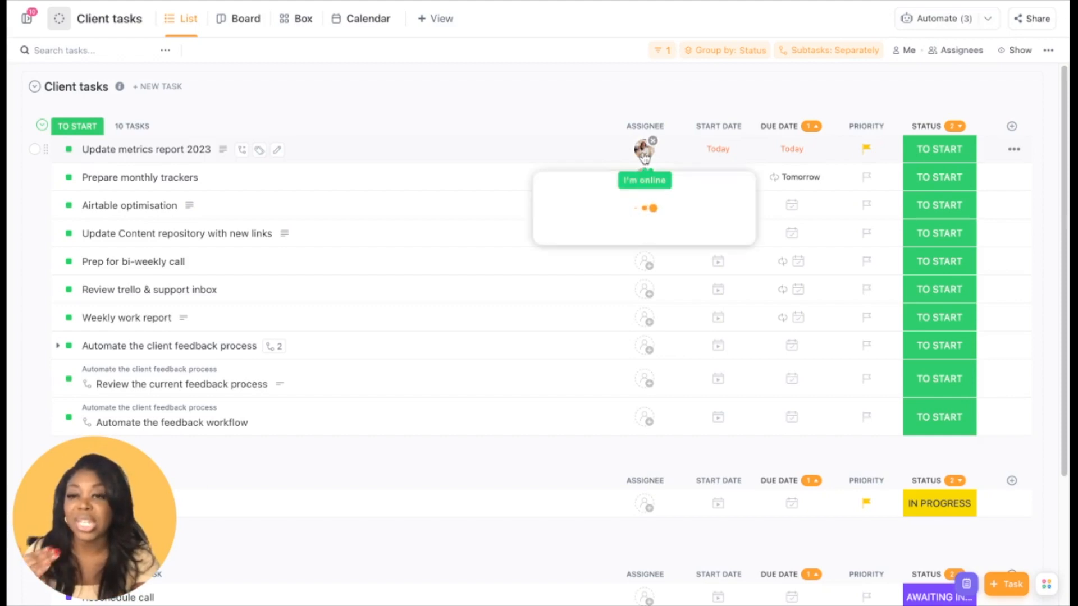